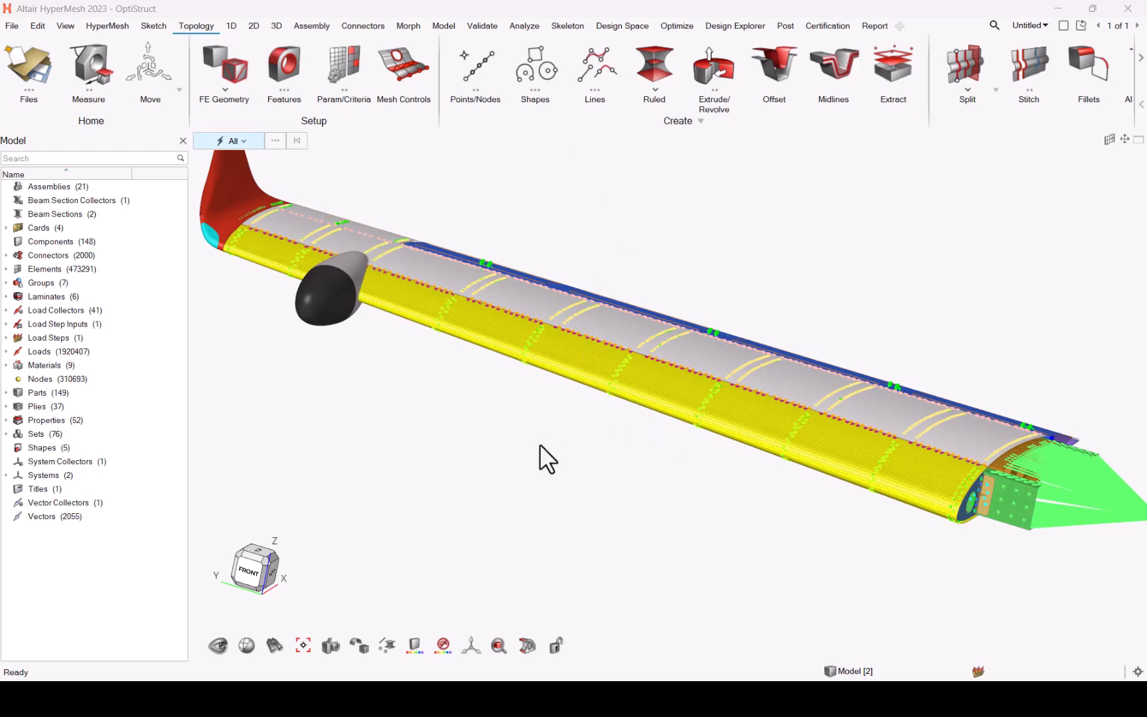
# Step: Measure one wing component and review its axes and moment-of-inertia centre options without changing them
pyautogui.click(104, 78)
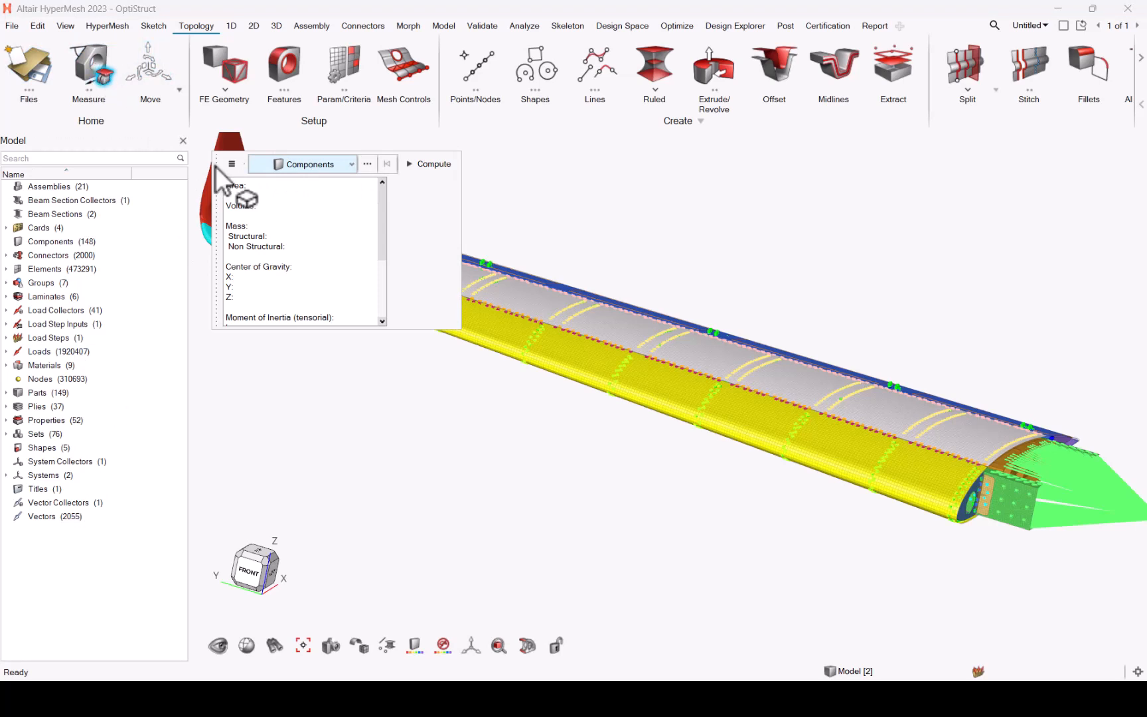
pyautogui.click(685, 348)
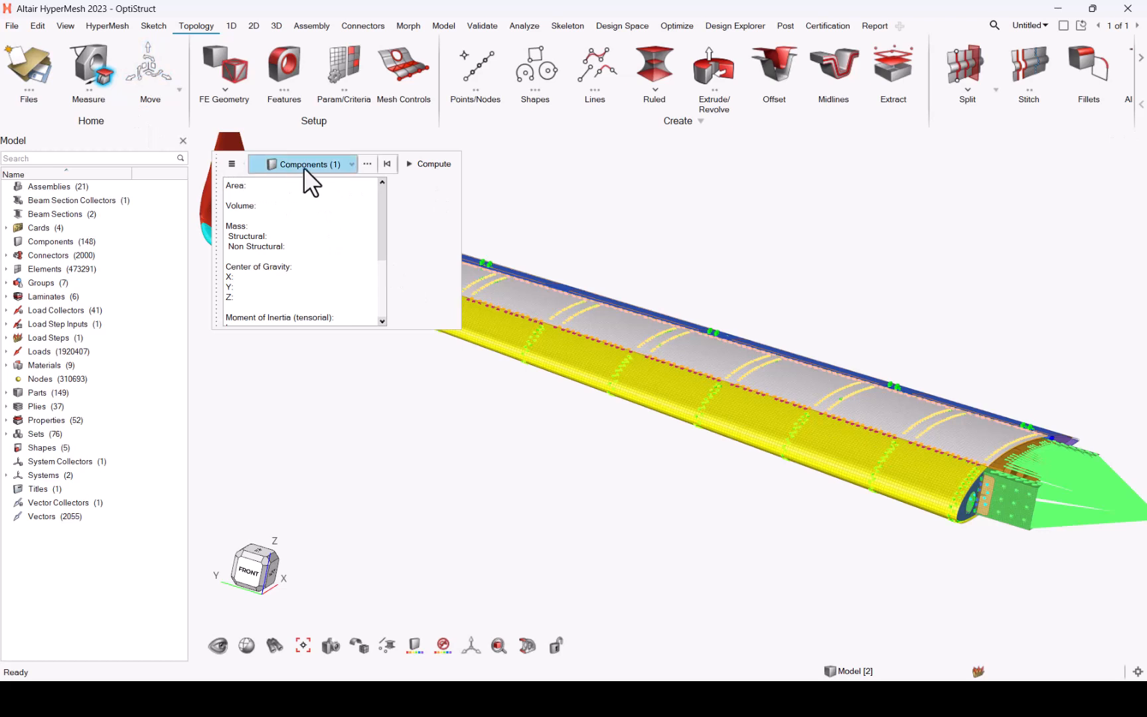
pyautogui.click(231, 163)
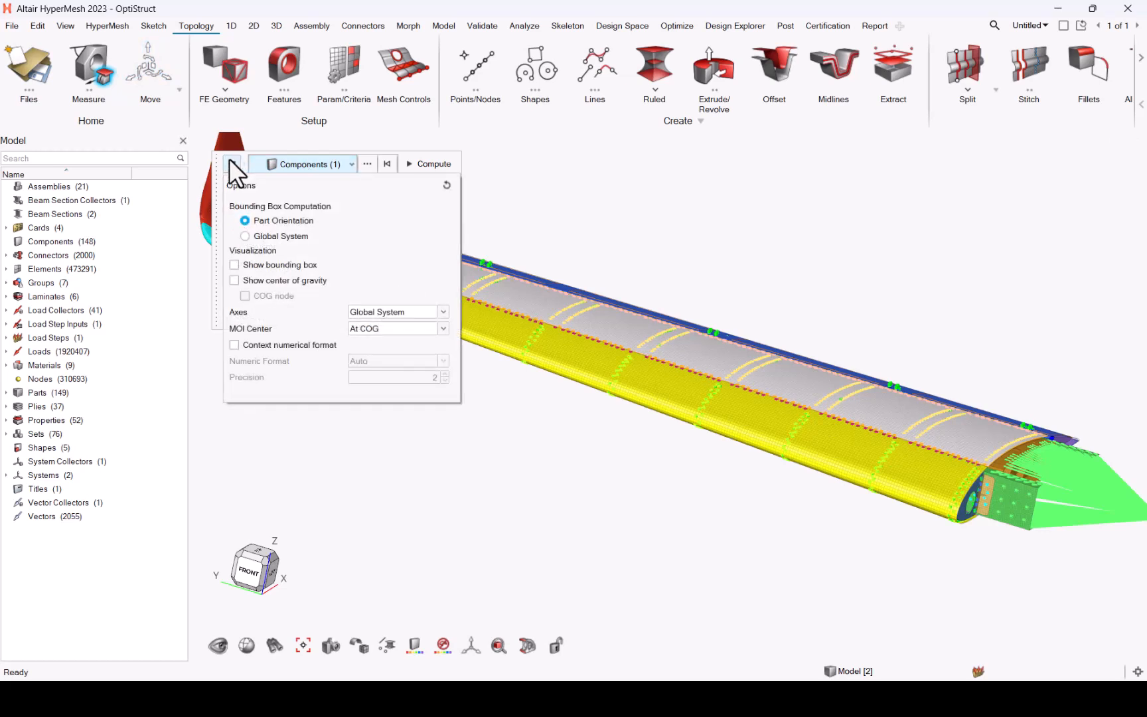
pyautogui.click(261, 281)
pyautogui.click(388, 312)
pyautogui.click(388, 312)
pyautogui.click(405, 326)
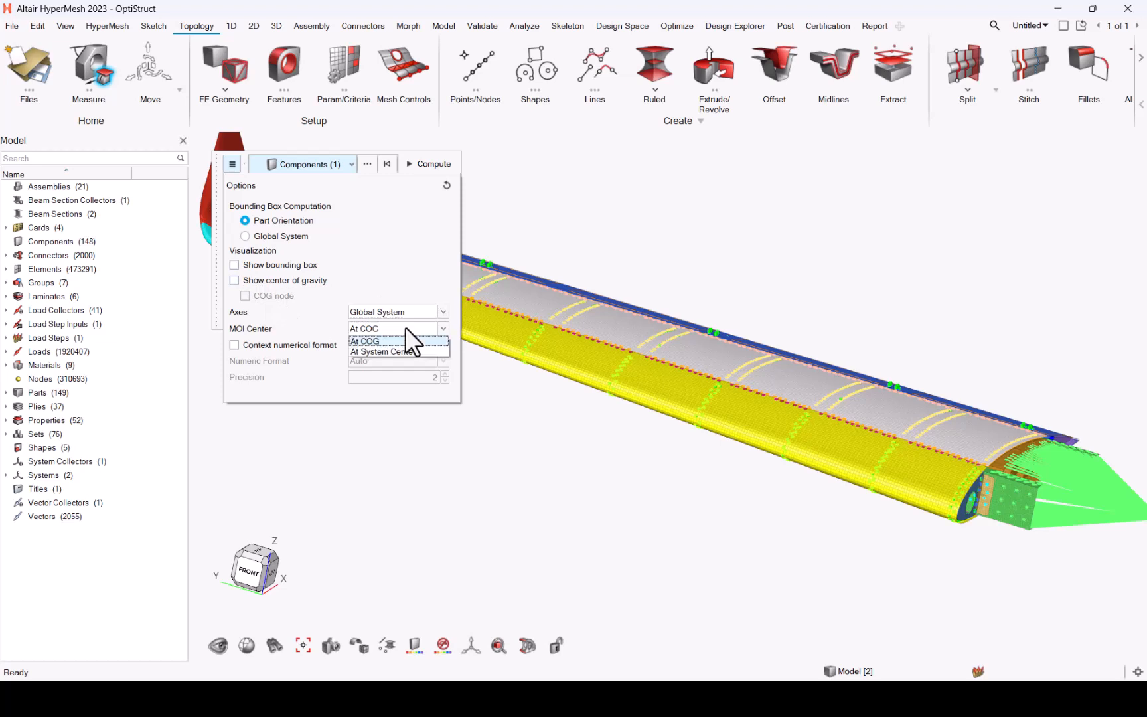
pyautogui.click(406, 329)
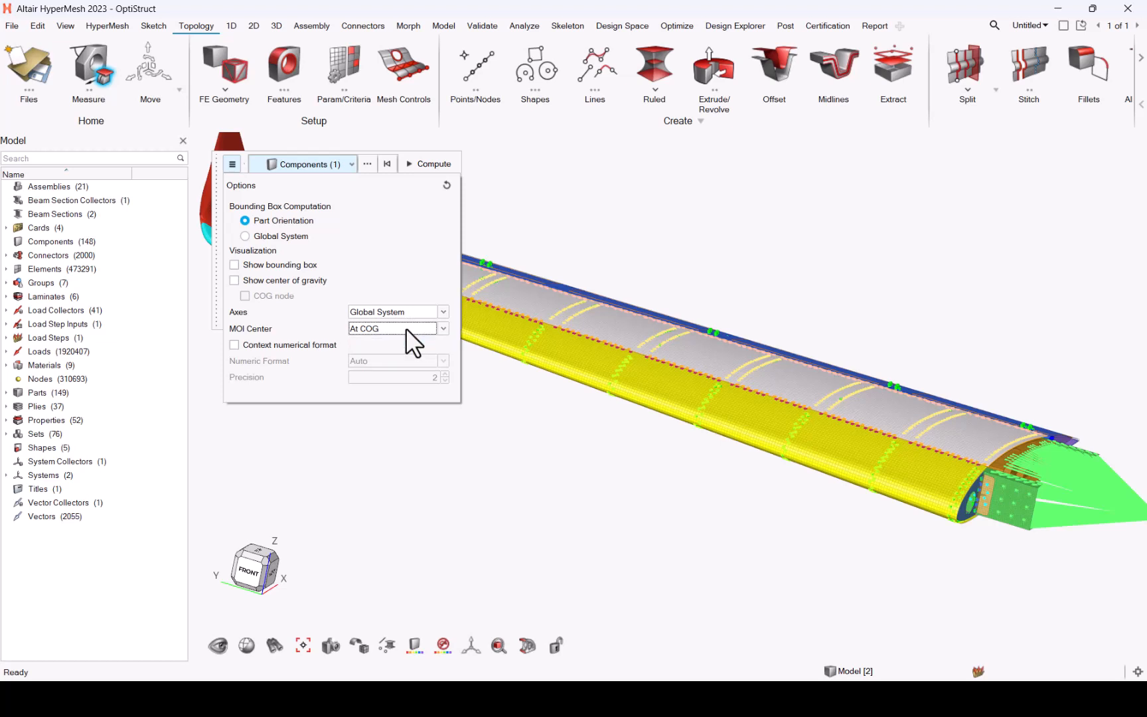
pyautogui.click(404, 315)
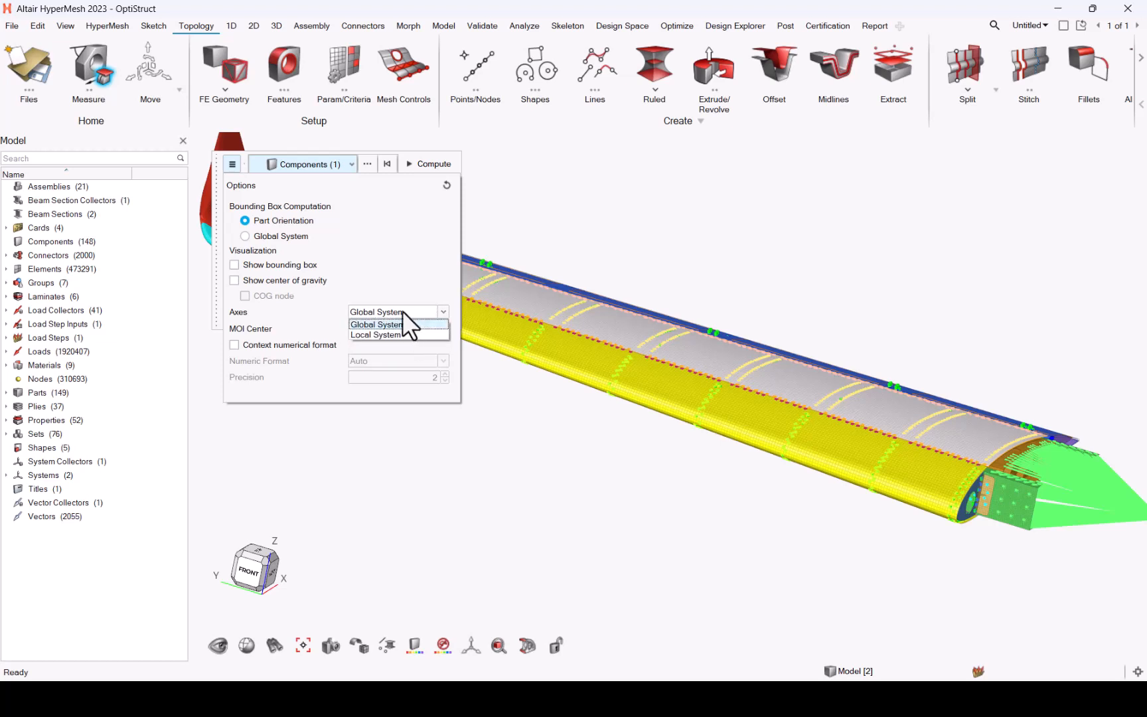
pyautogui.click(402, 311)
pyautogui.click(400, 326)
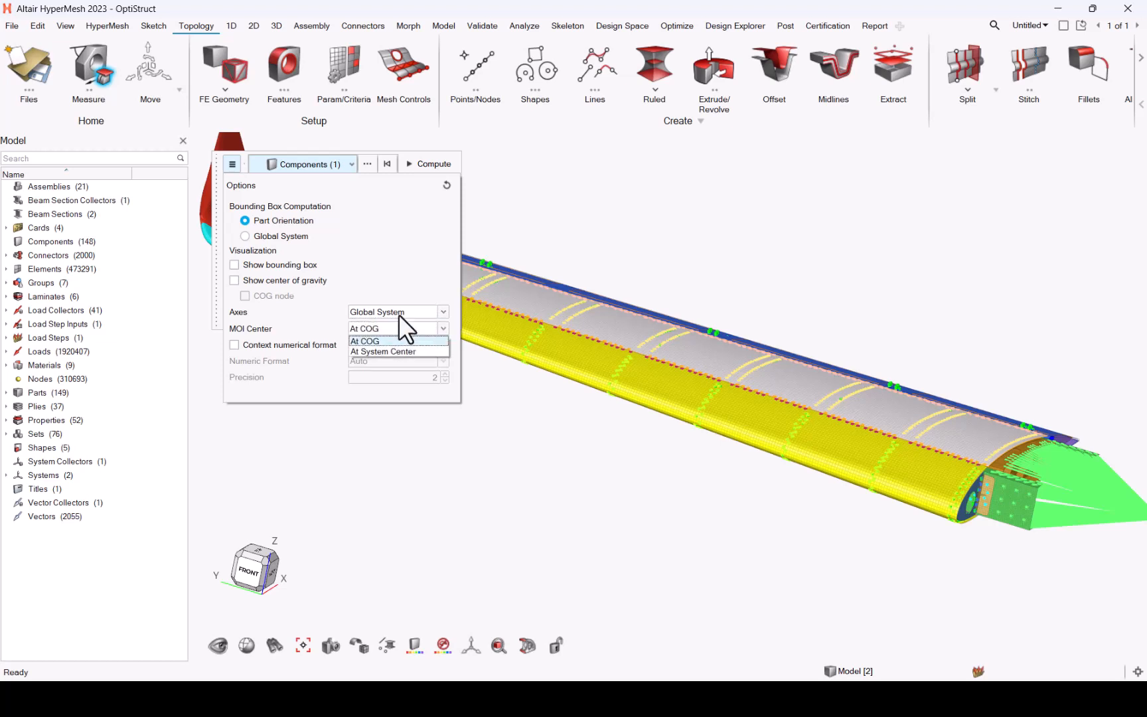
pyautogui.click(397, 314)
pyautogui.click(397, 312)
pyautogui.click(398, 311)
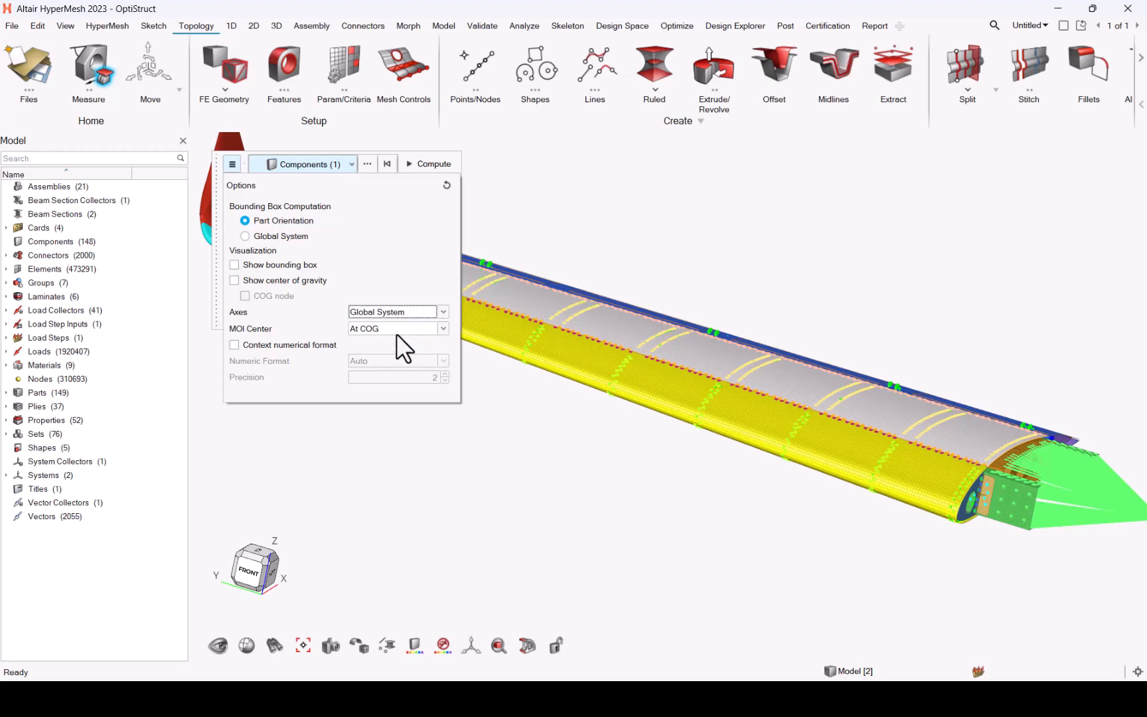
pyautogui.click(397, 332)
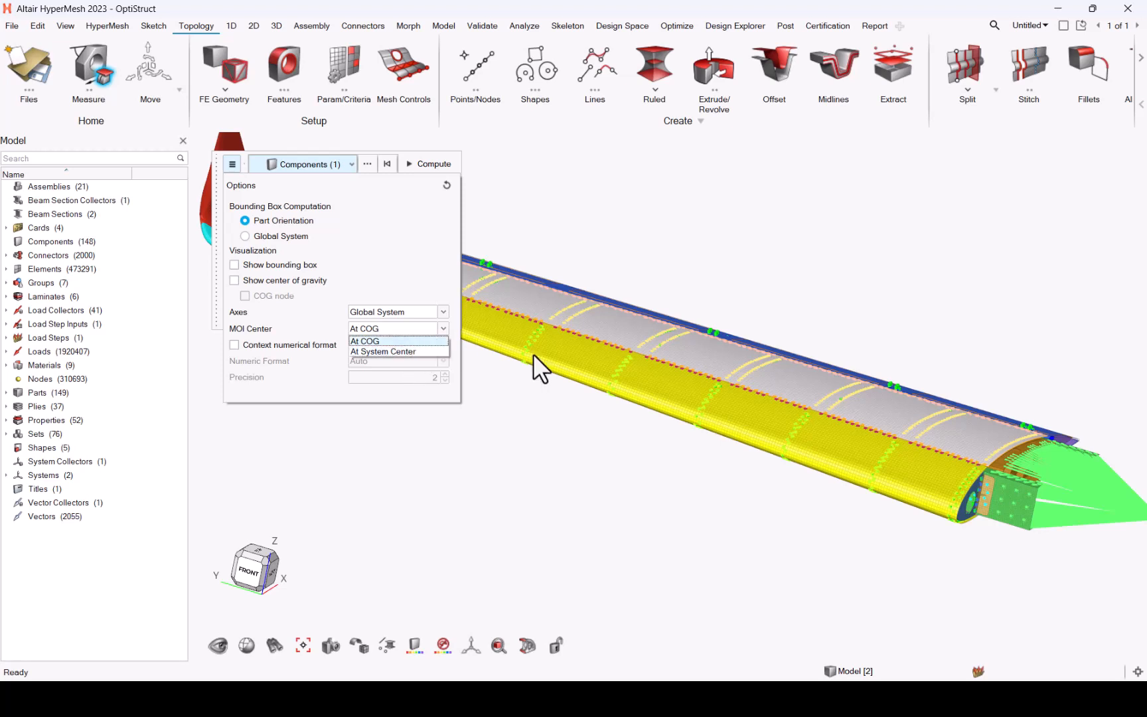
pyautogui.click(587, 150)
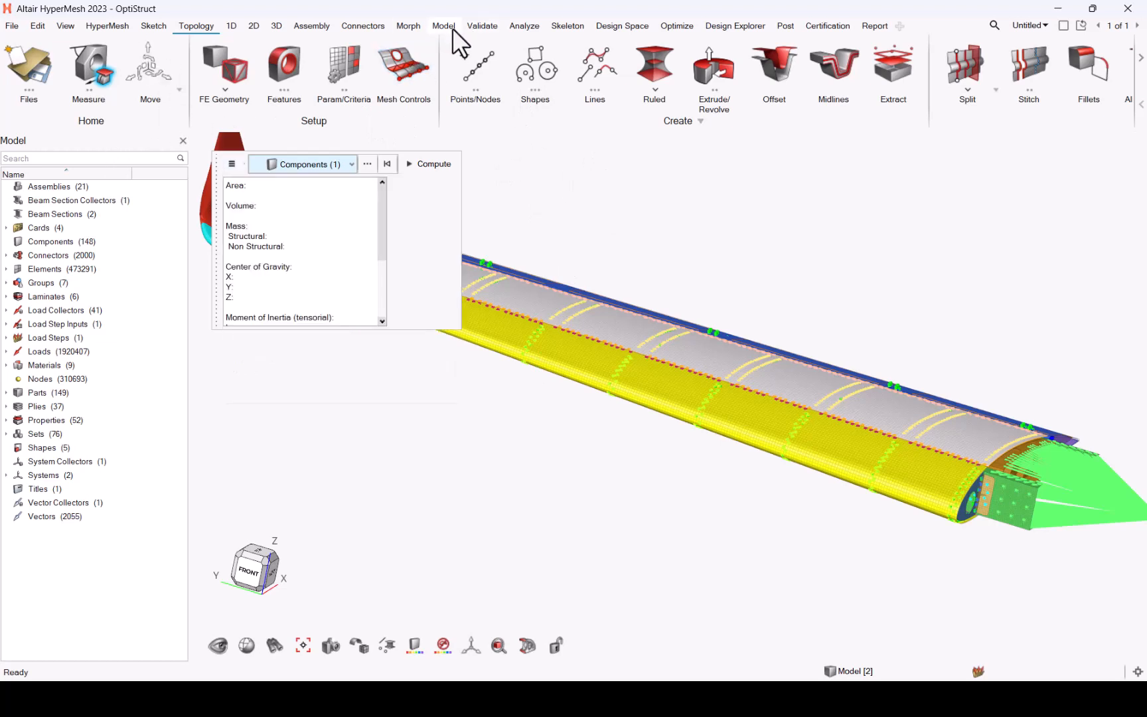
# Step: Run the Mass check on the whole model with Global System axes and the MOI centre at COG
pyautogui.click(482, 27)
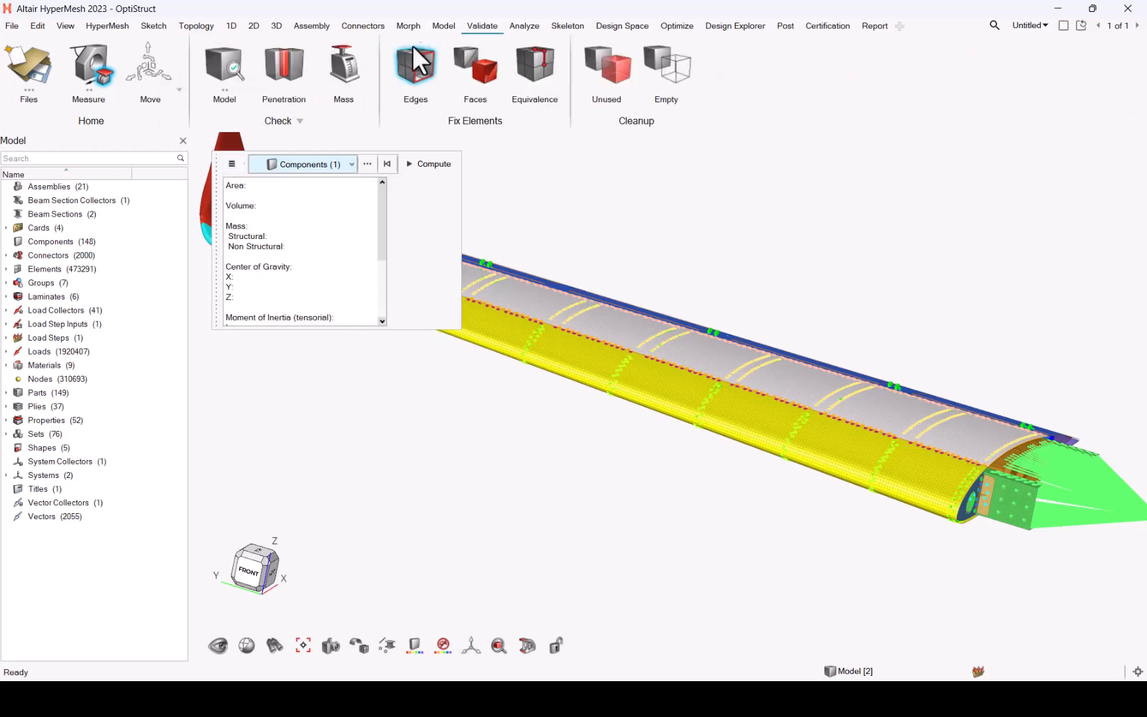
pyautogui.click(358, 71)
pyautogui.click(276, 139)
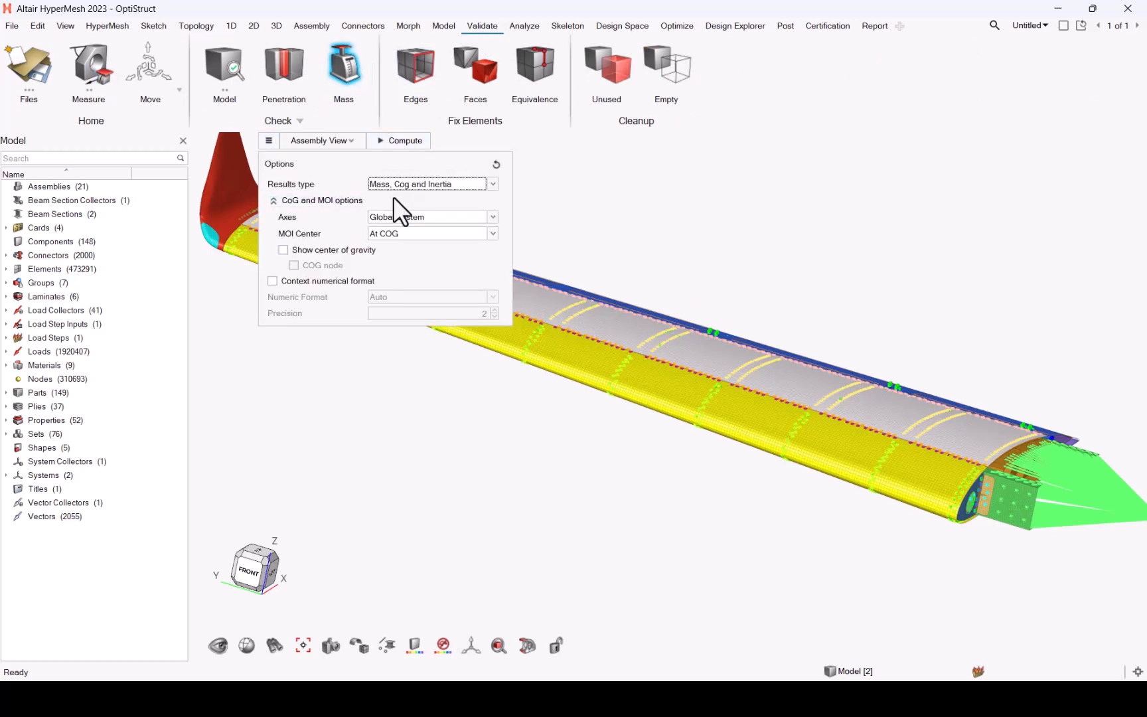
pyautogui.click(393, 215)
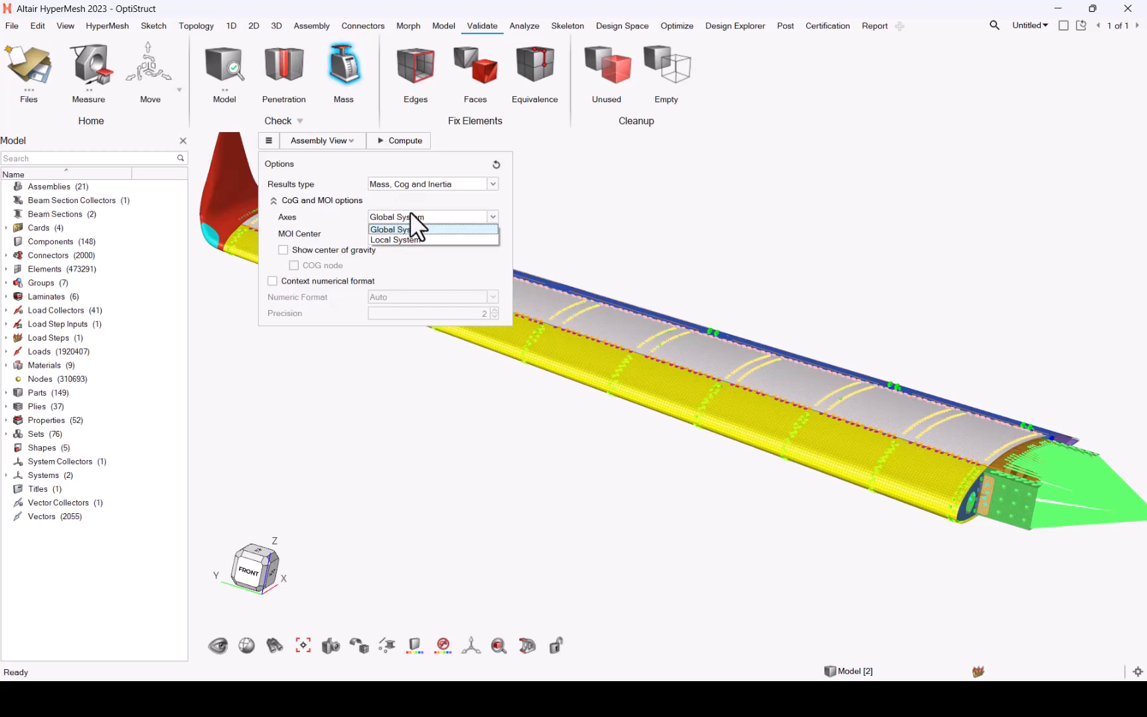
pyautogui.click(426, 217)
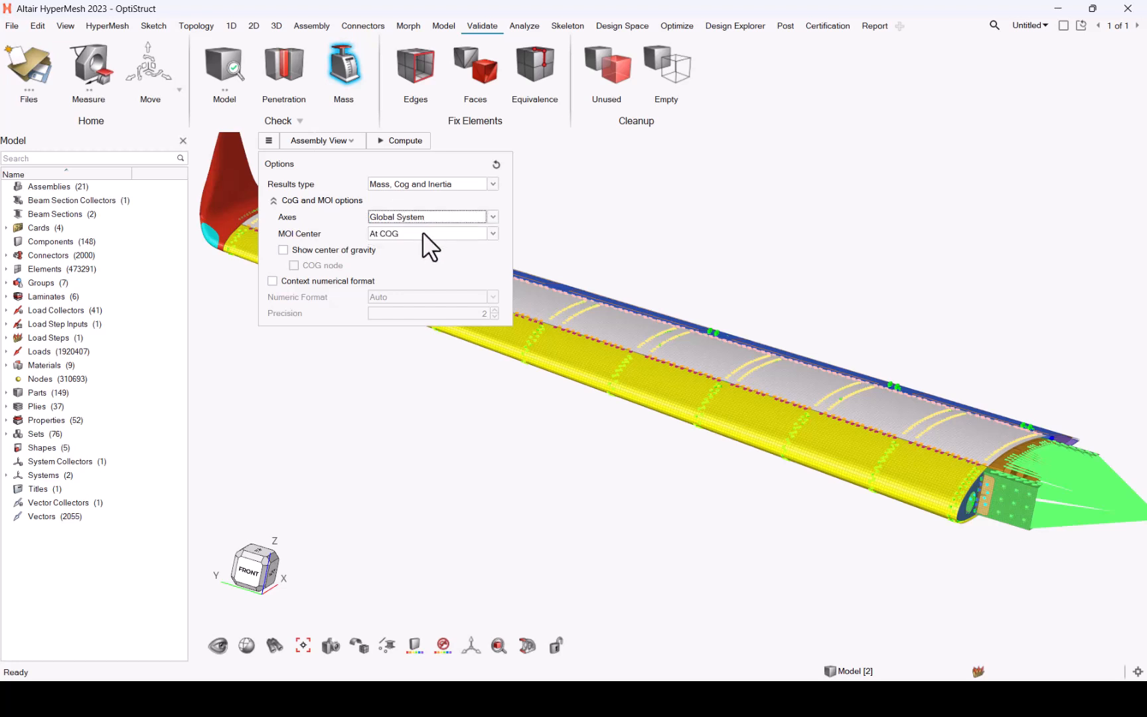
pyautogui.click(422, 233)
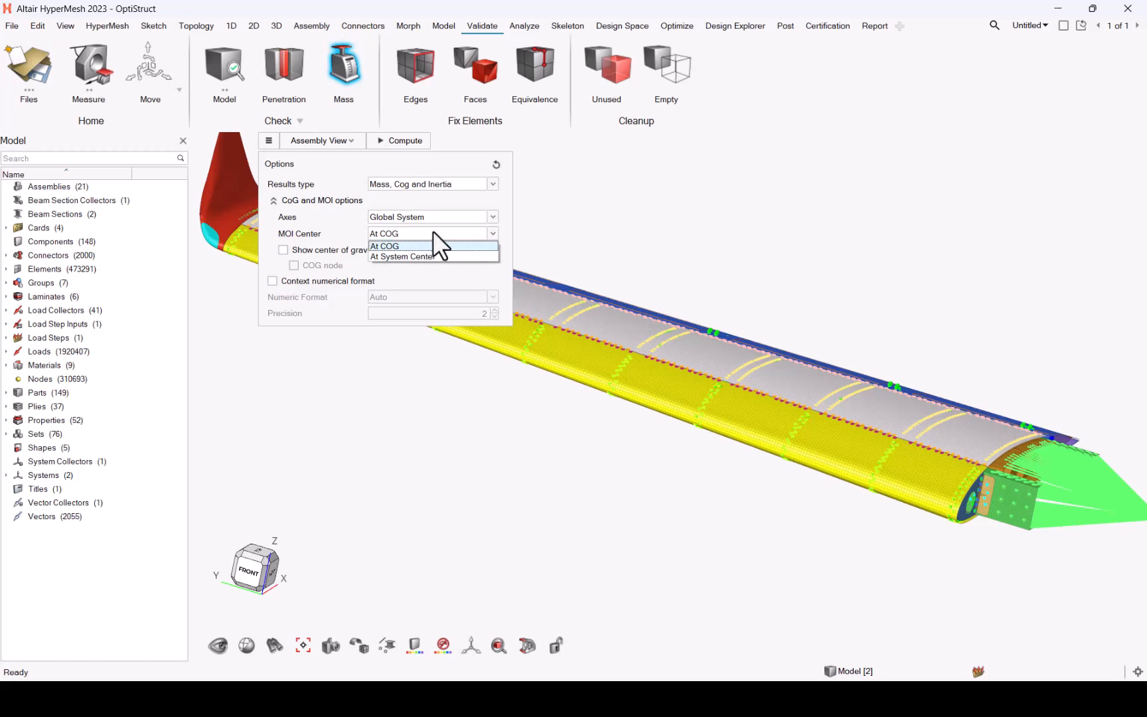
pyautogui.click(404, 142)
pyautogui.click(403, 141)
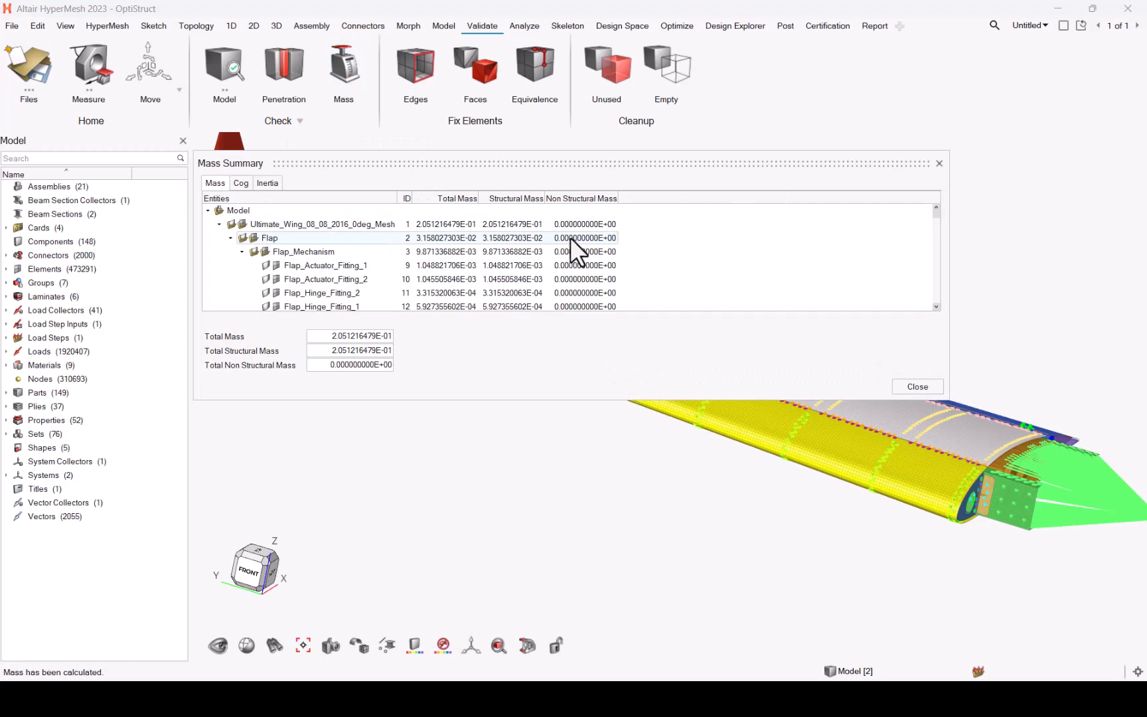
# Step: Try to export the model's mass summary from the summary tree
pyautogui.rightClick(238, 210)
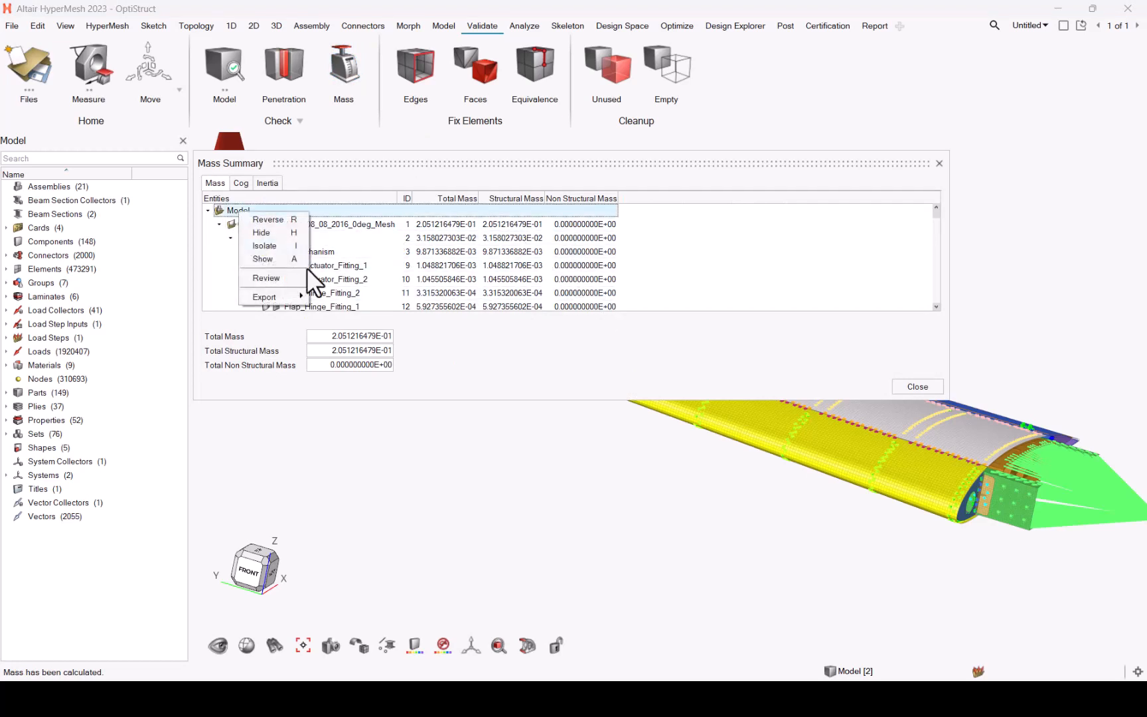
pyautogui.moveTo(299, 301)
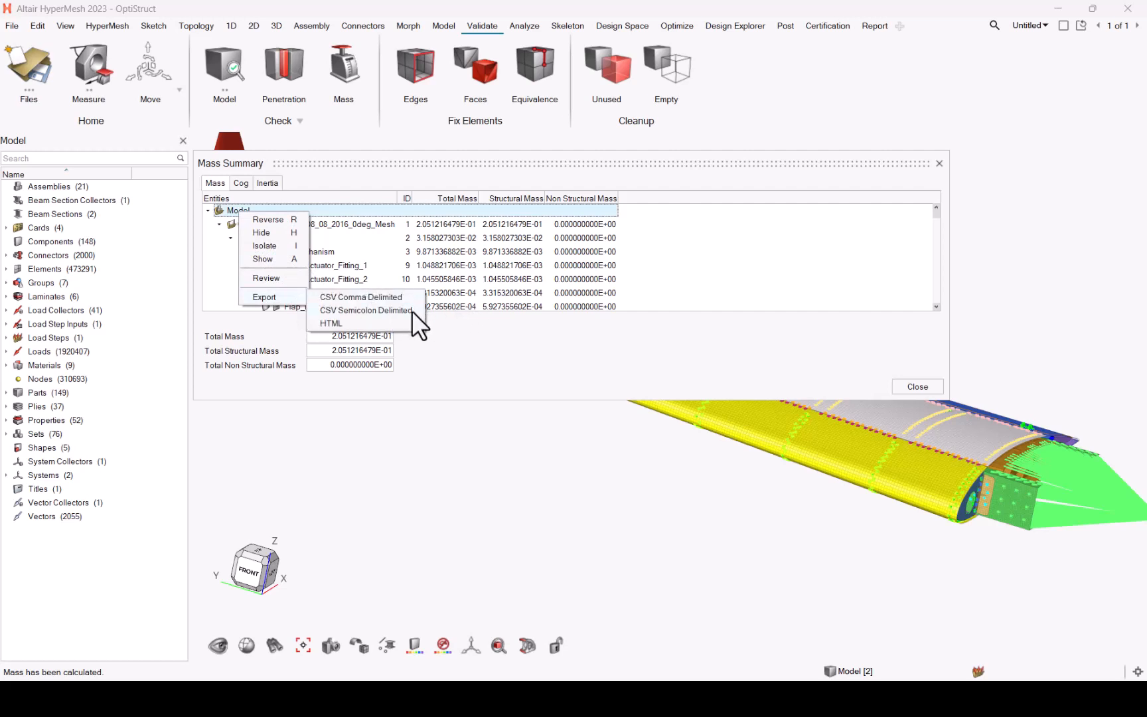
pyautogui.click(715, 332)
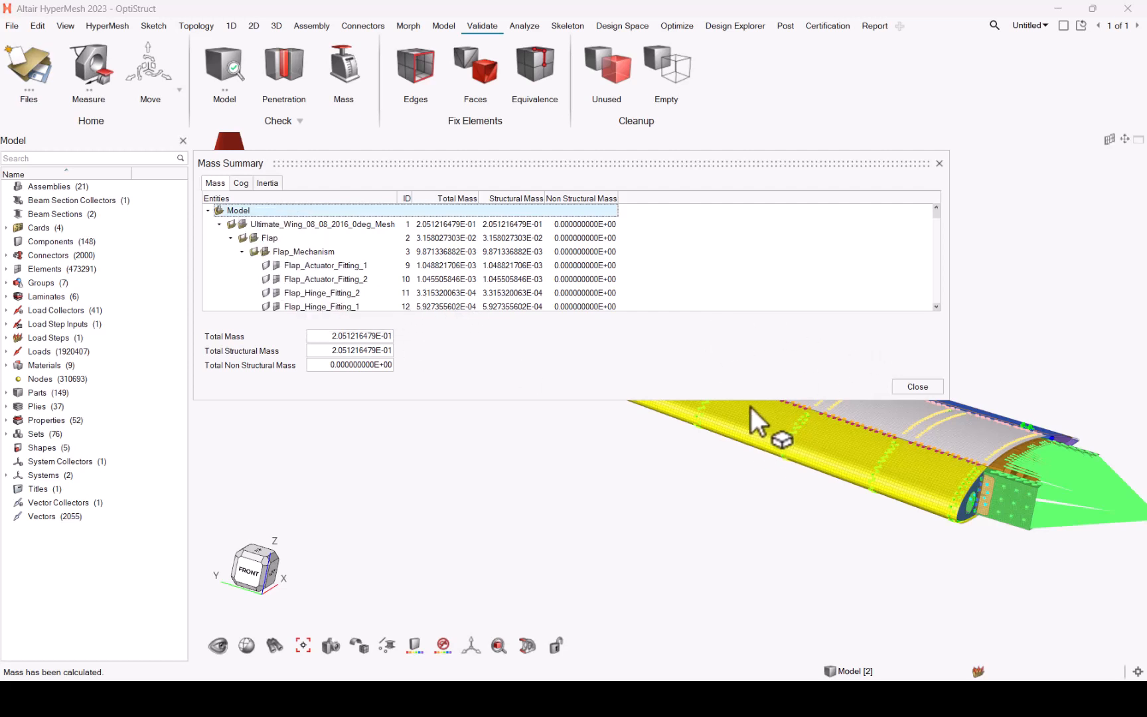
pyautogui.moveTo(735, 398); pyautogui.dragTo(733, 545)
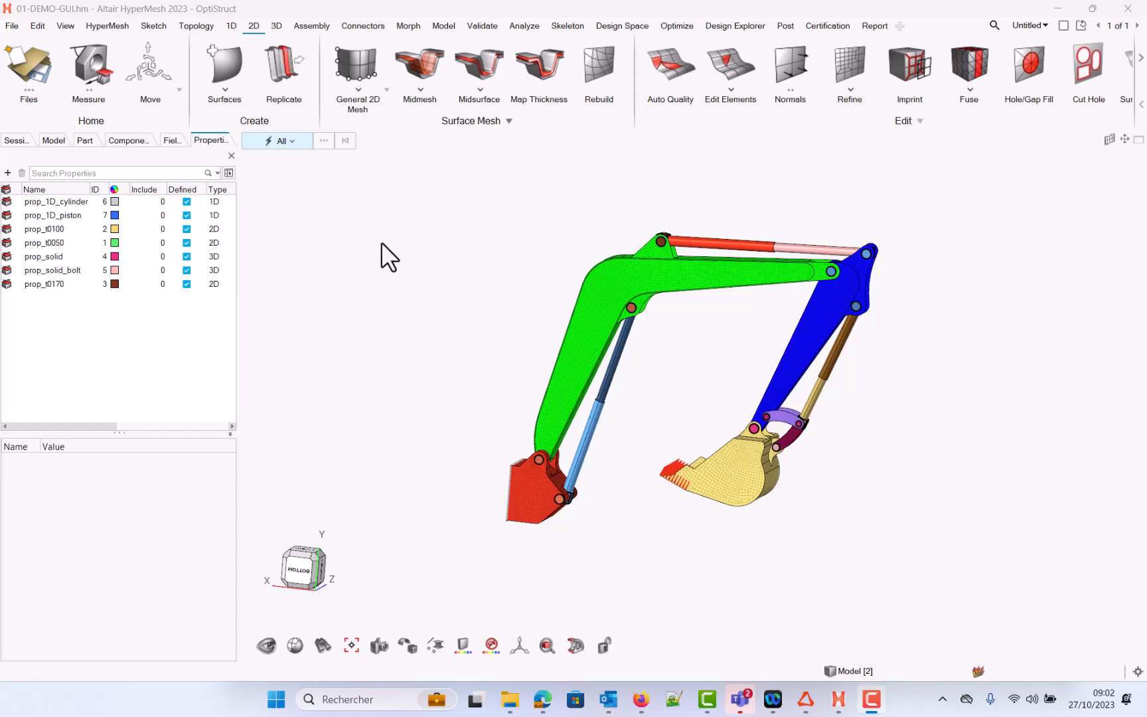
# Step: Set the entity selector to Elements and open and close the Advanced Selection dialog
pyautogui.click(283, 142)
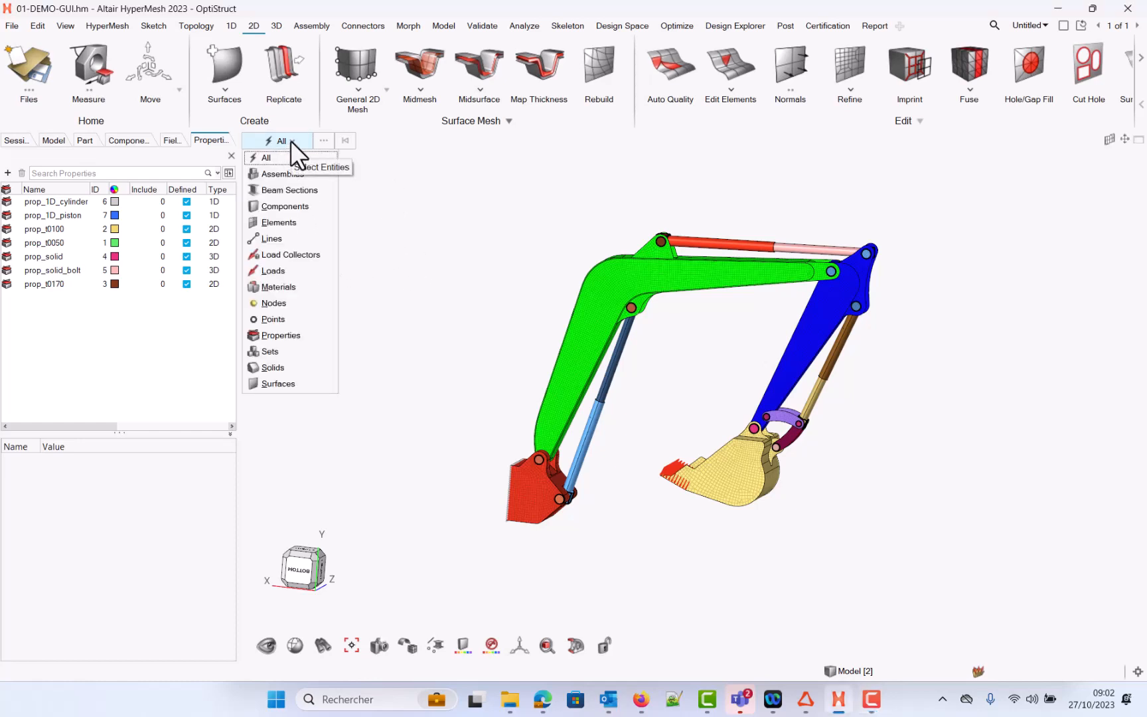
pyautogui.click(304, 223)
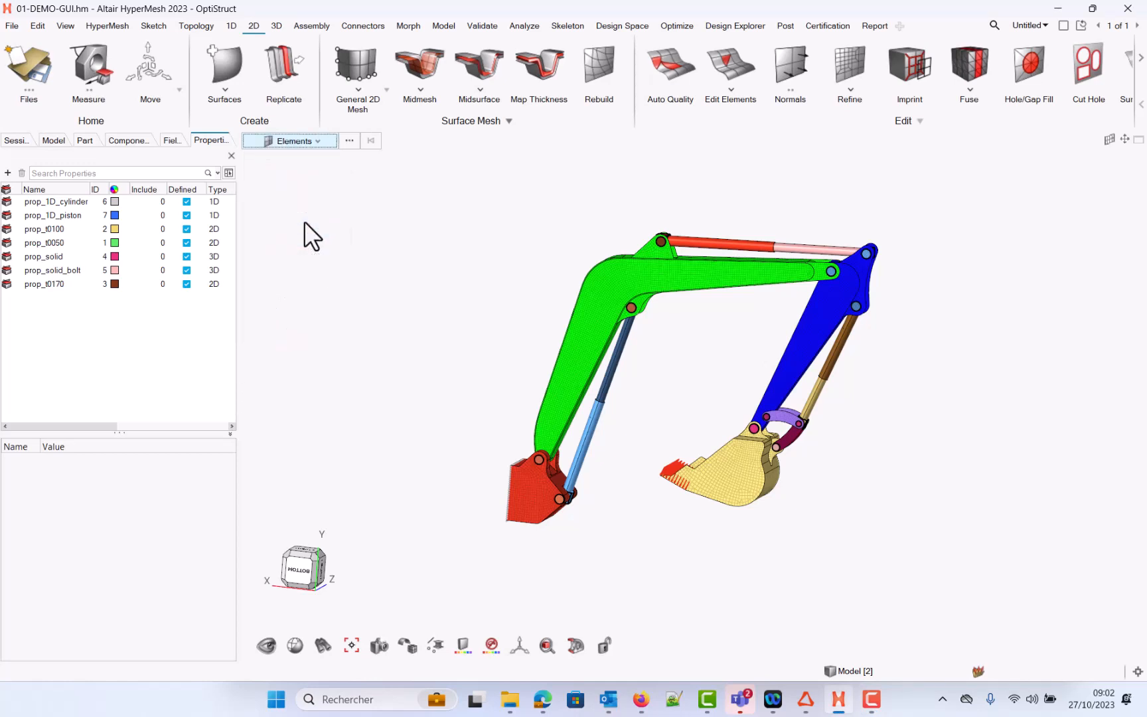
pyautogui.click(354, 142)
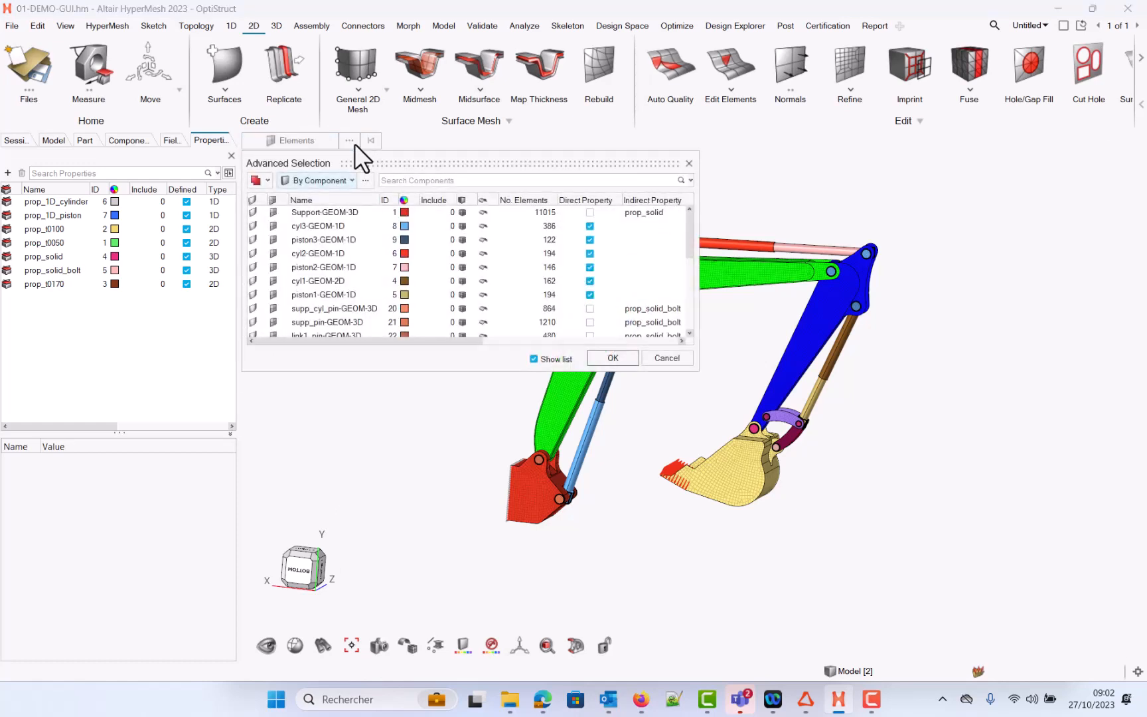
pyautogui.click(689, 162)
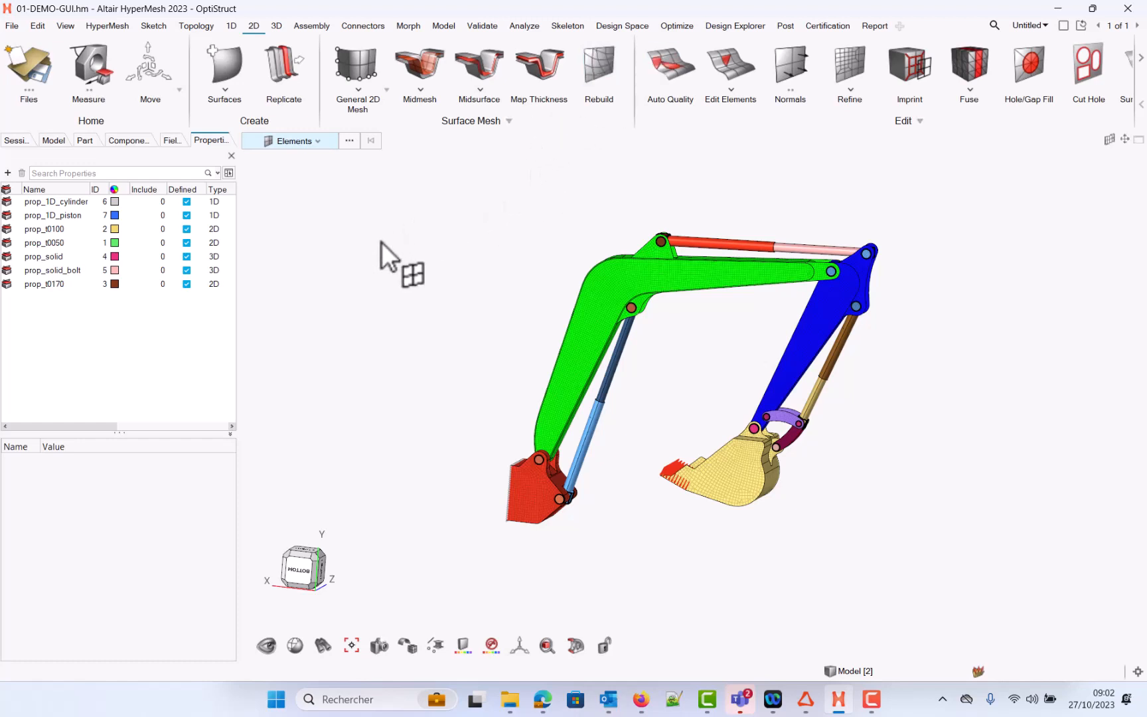
pyautogui.press('space')
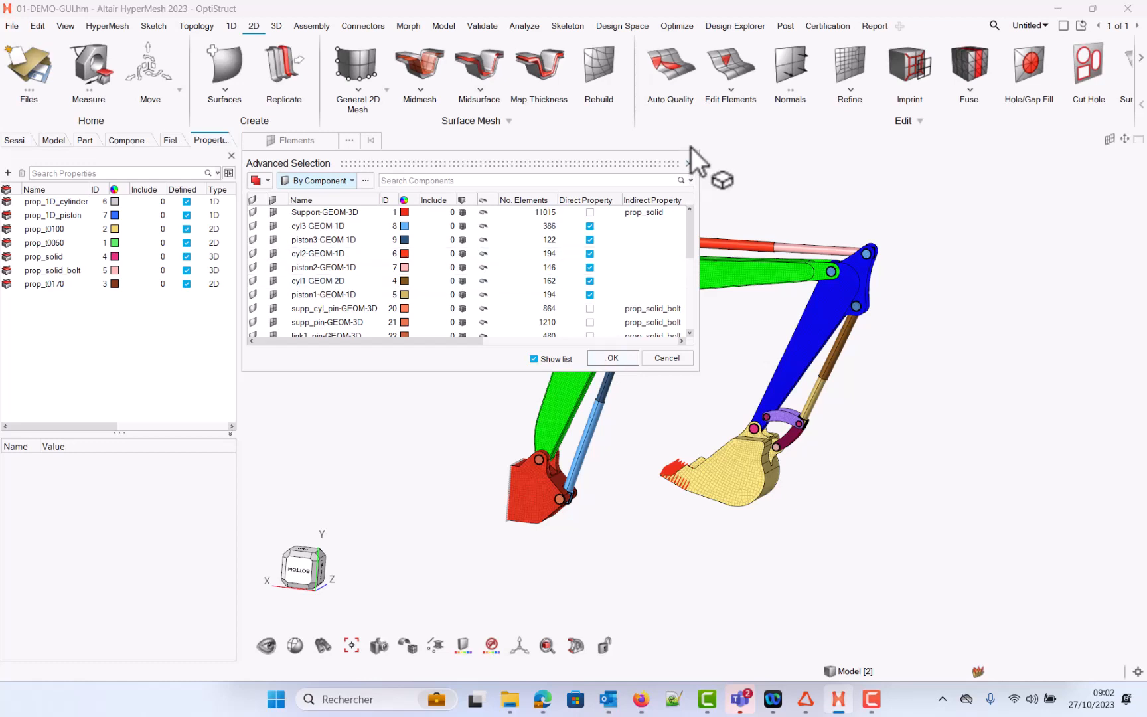
pyautogui.click(687, 165)
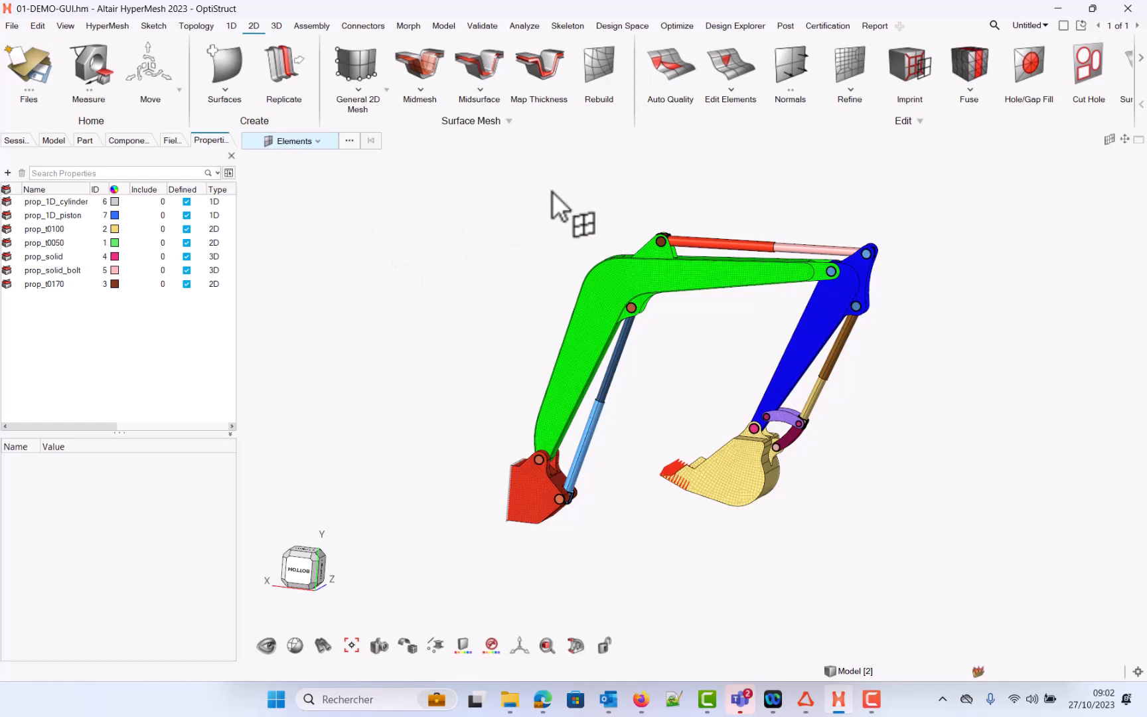
# Step: Select the boom's elements with a single pick, then deselect them
pyautogui.click(598, 293)
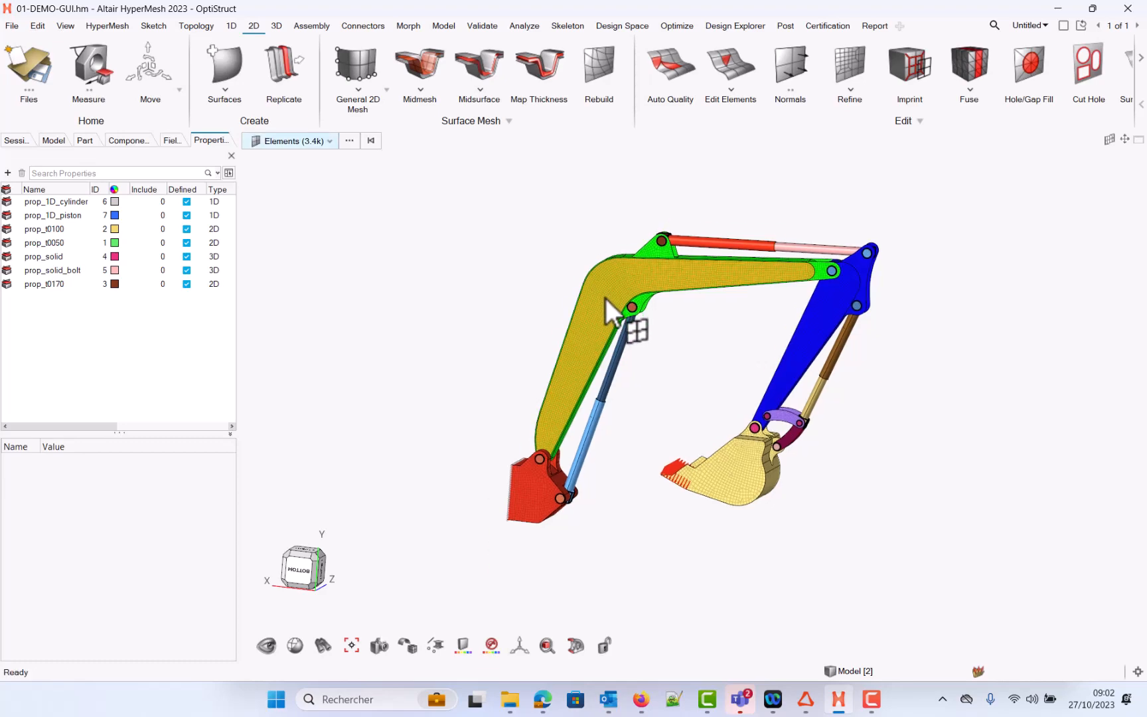
pyautogui.scroll(3, 604, 304)
pyautogui.scroll(-2, 603, 305)
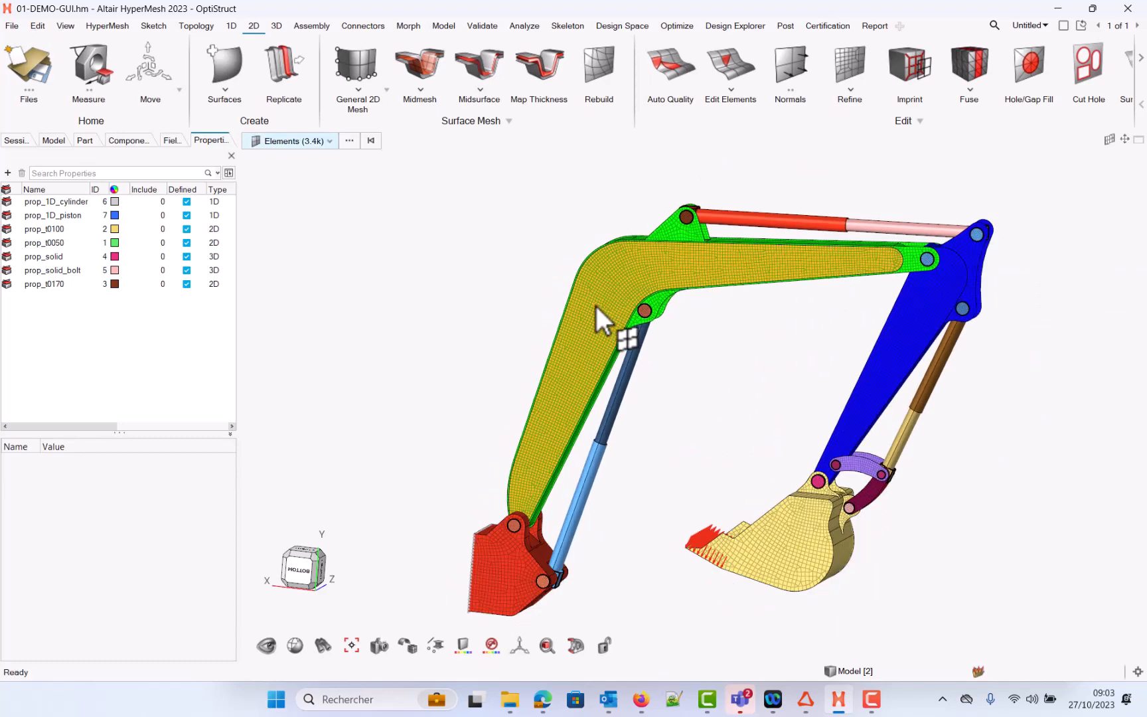
pyautogui.click(596, 306)
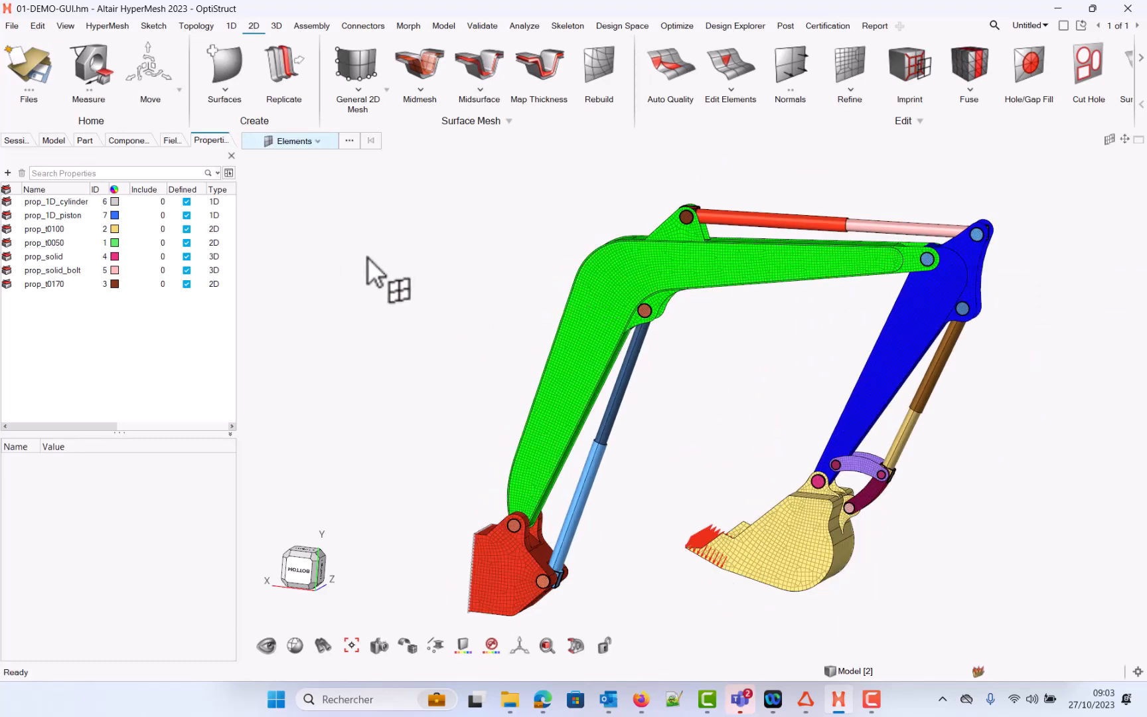
# Step: Switch to node selection and pick a path of nodes running up the boom's face
pyautogui.press('n')
pyautogui.scroll(5, 515, 399)
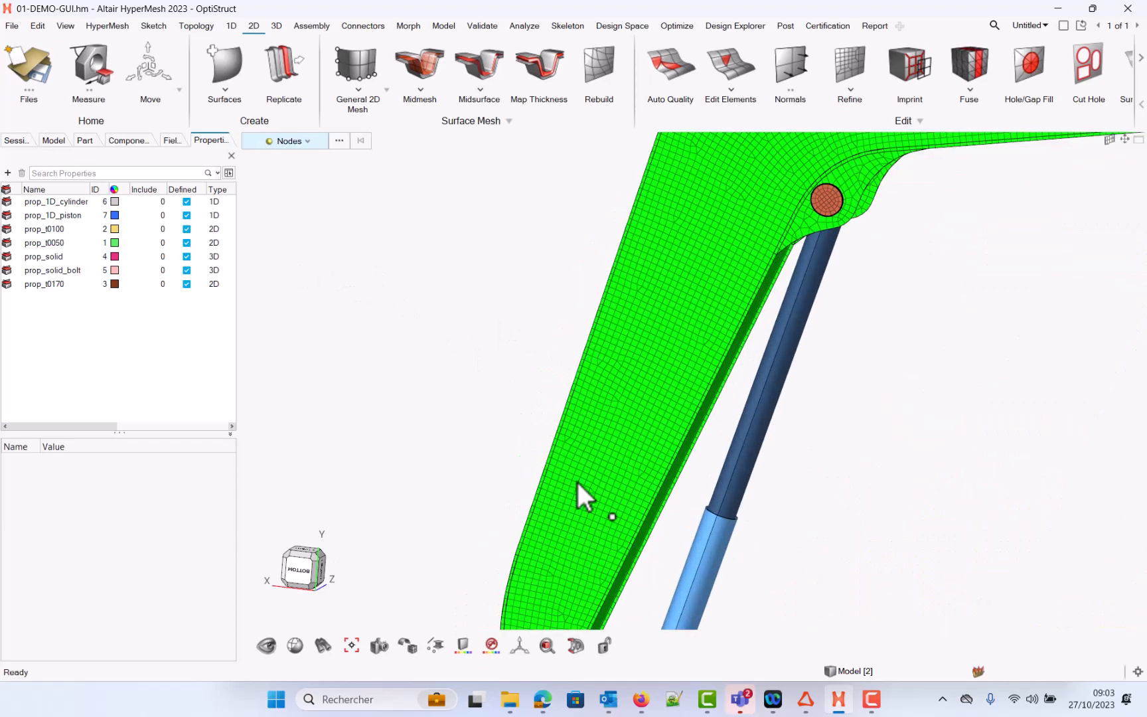
pyautogui.click(579, 492)
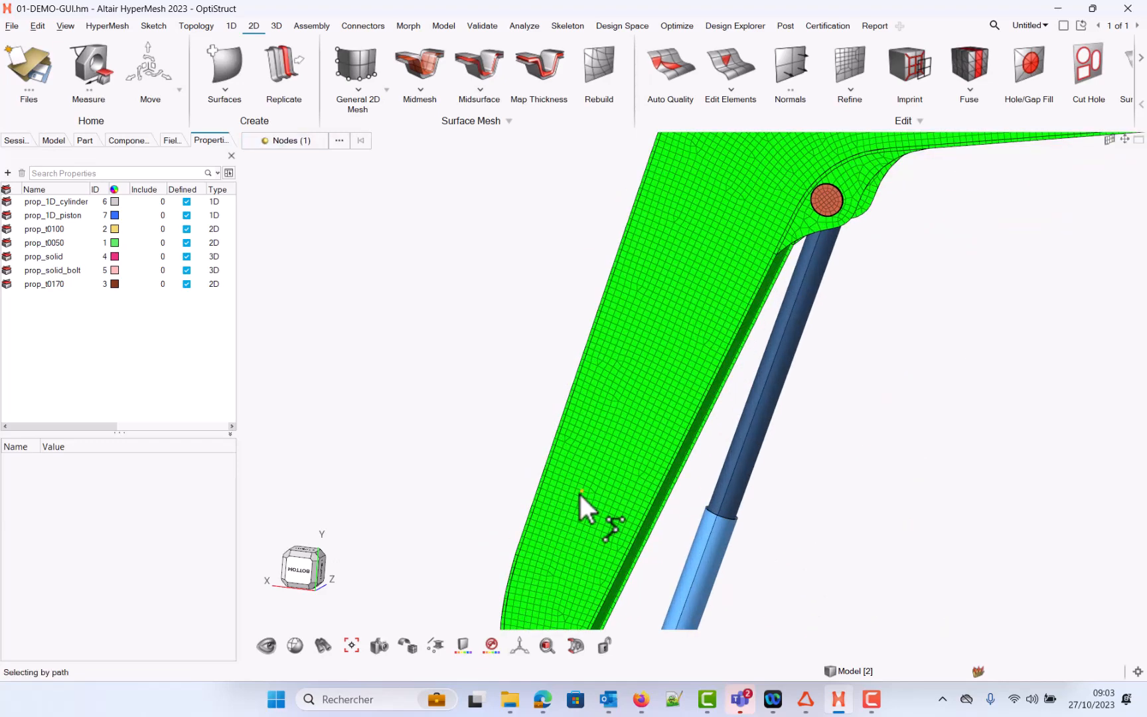
pyautogui.click(655, 367)
pyautogui.click(679, 264)
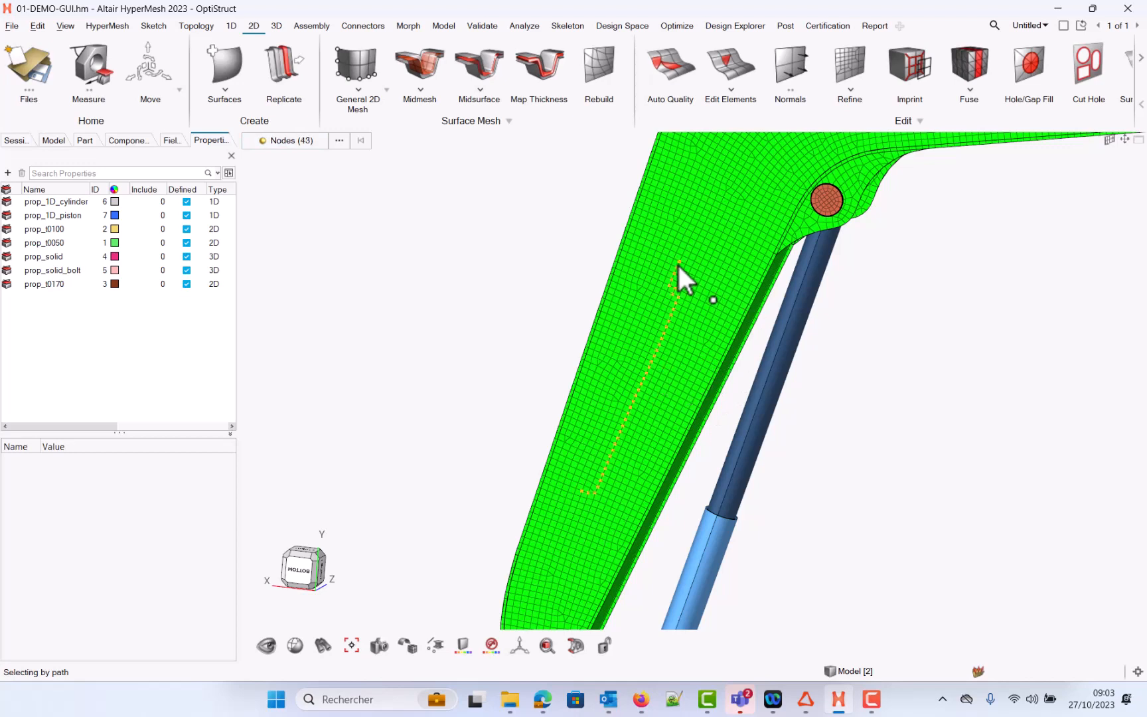
# Step: Examine the context menu and selection options for the picked nodes
pyautogui.rightClick(501, 237)
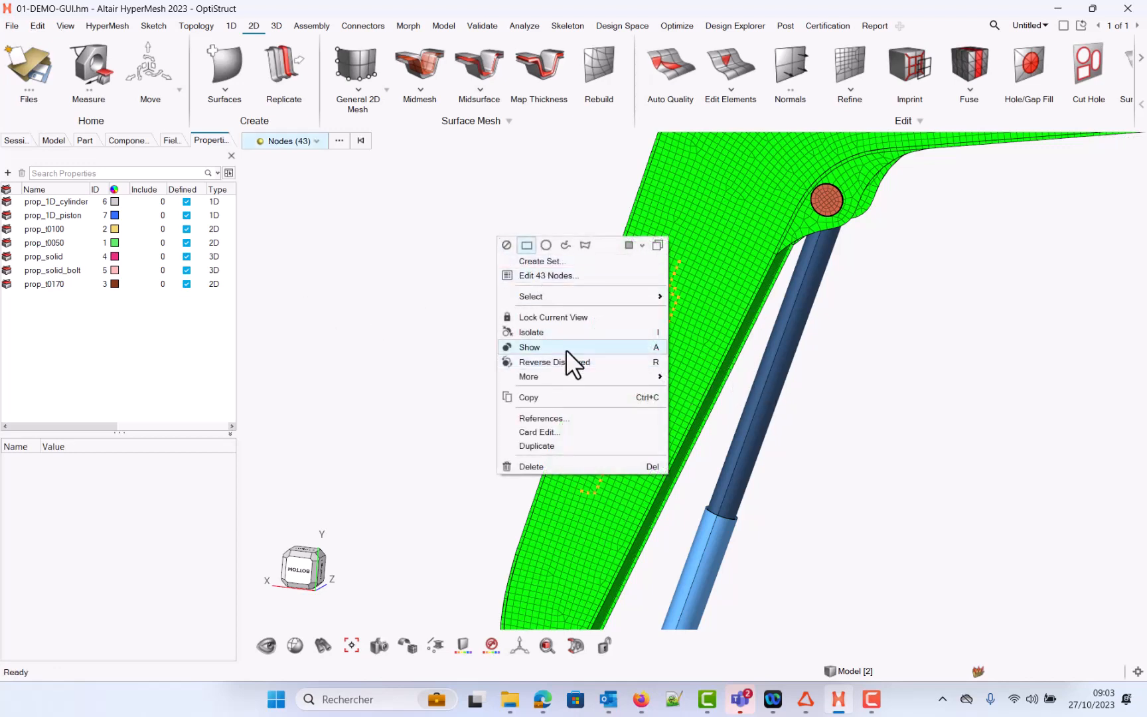
pyautogui.moveTo(553, 297)
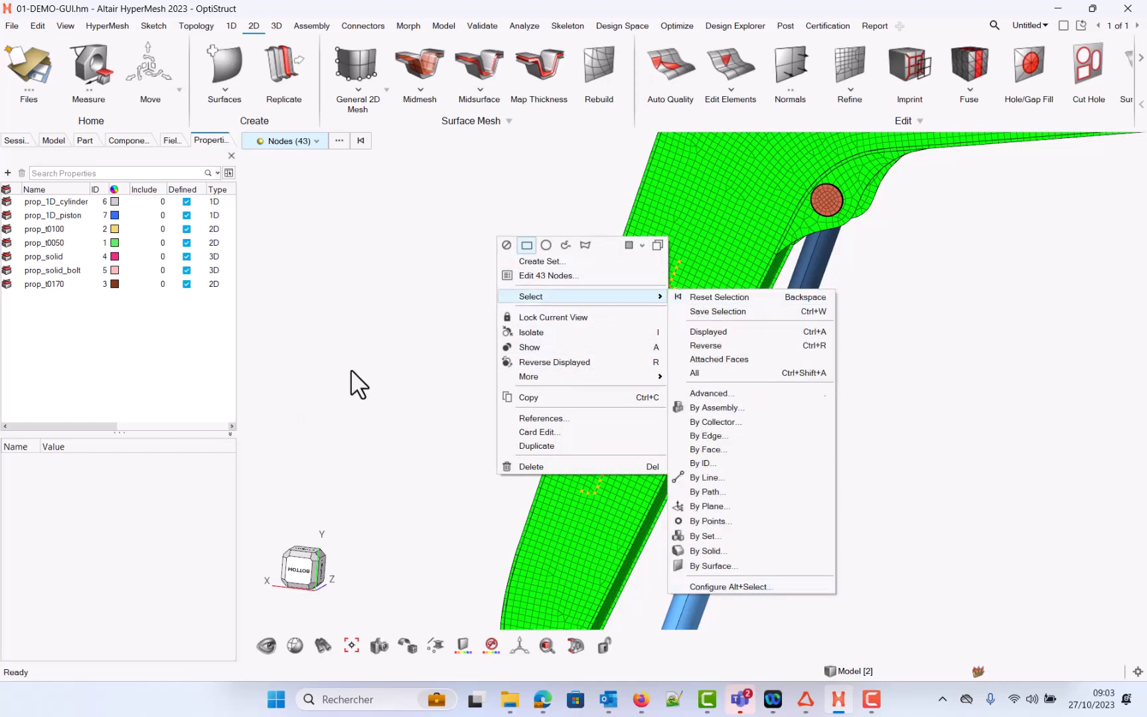
pyautogui.press('Escape')
pyautogui.press('Escape')
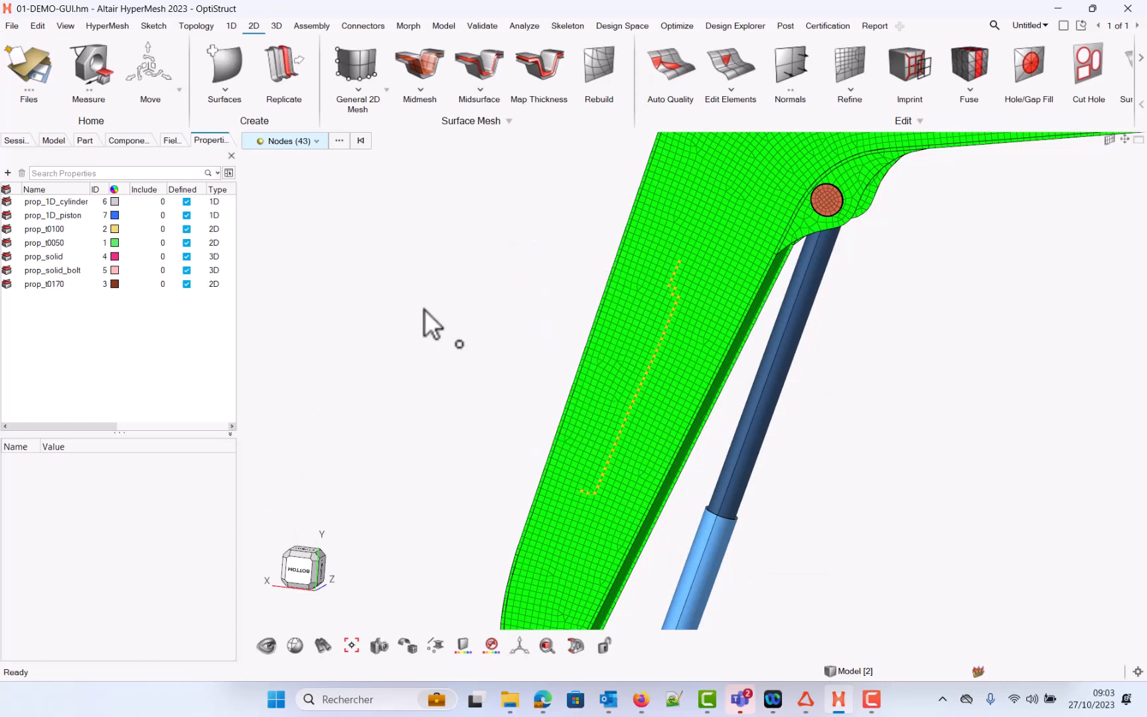
# Step: Switch to element selection and select the boom's elements by component, then clear the selection
pyautogui.press('Escape')
pyautogui.press('e')
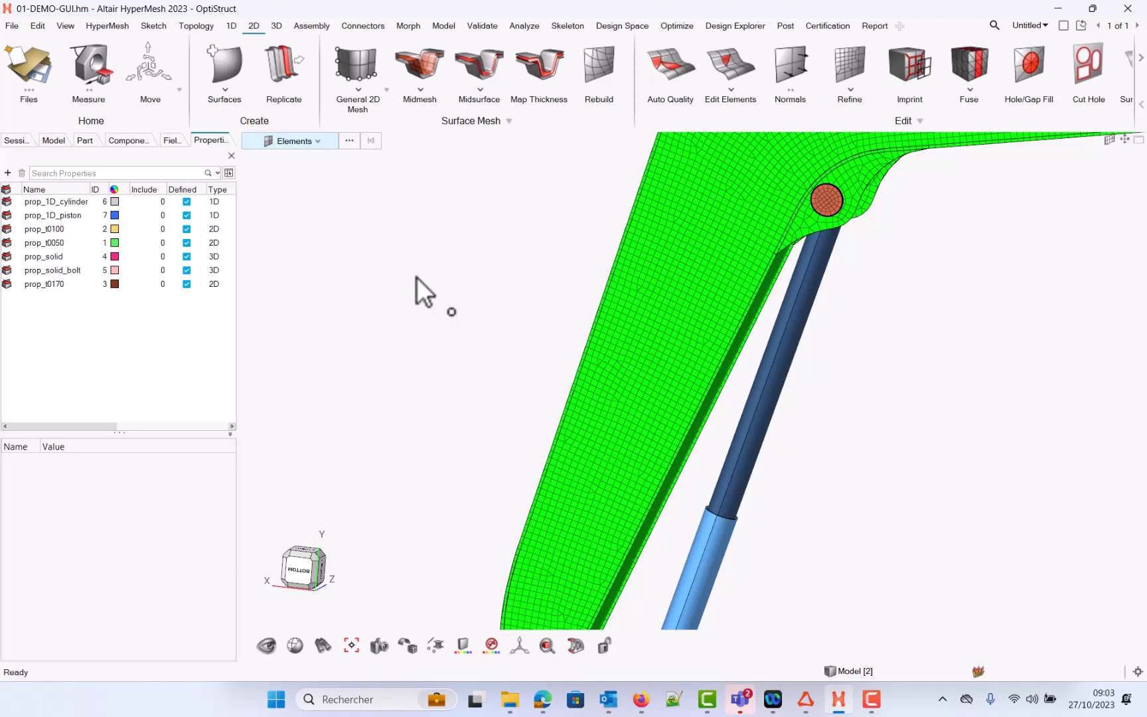
pyautogui.rightClick(415, 277)
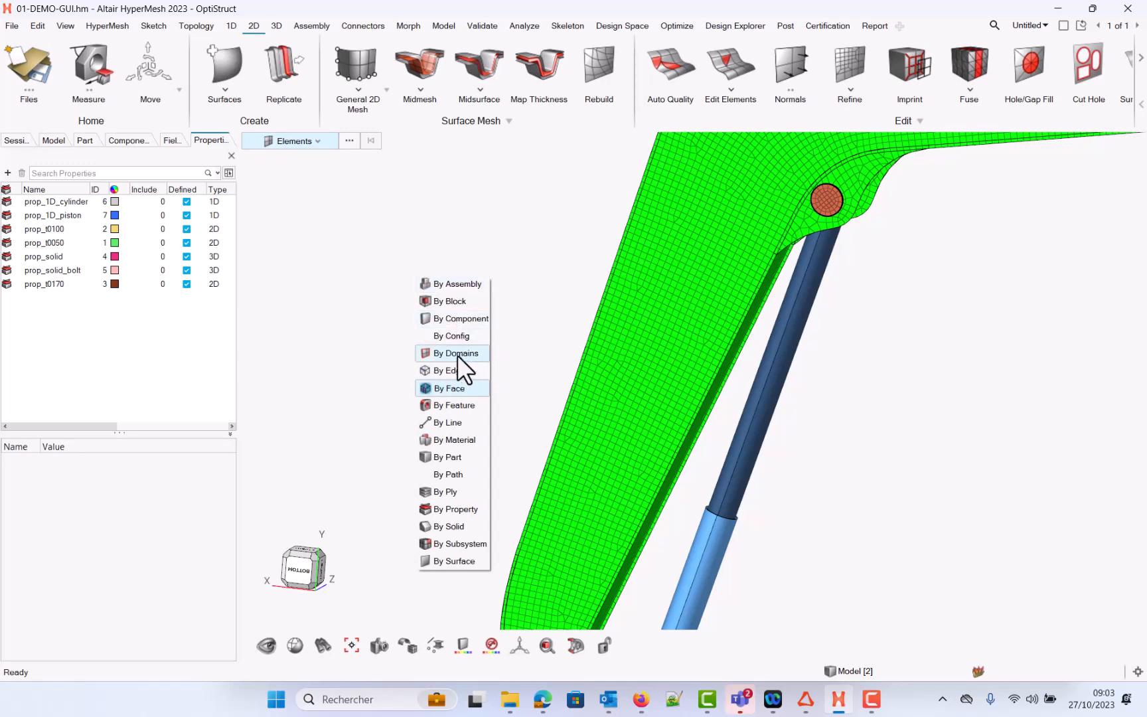
pyautogui.click(451, 323)
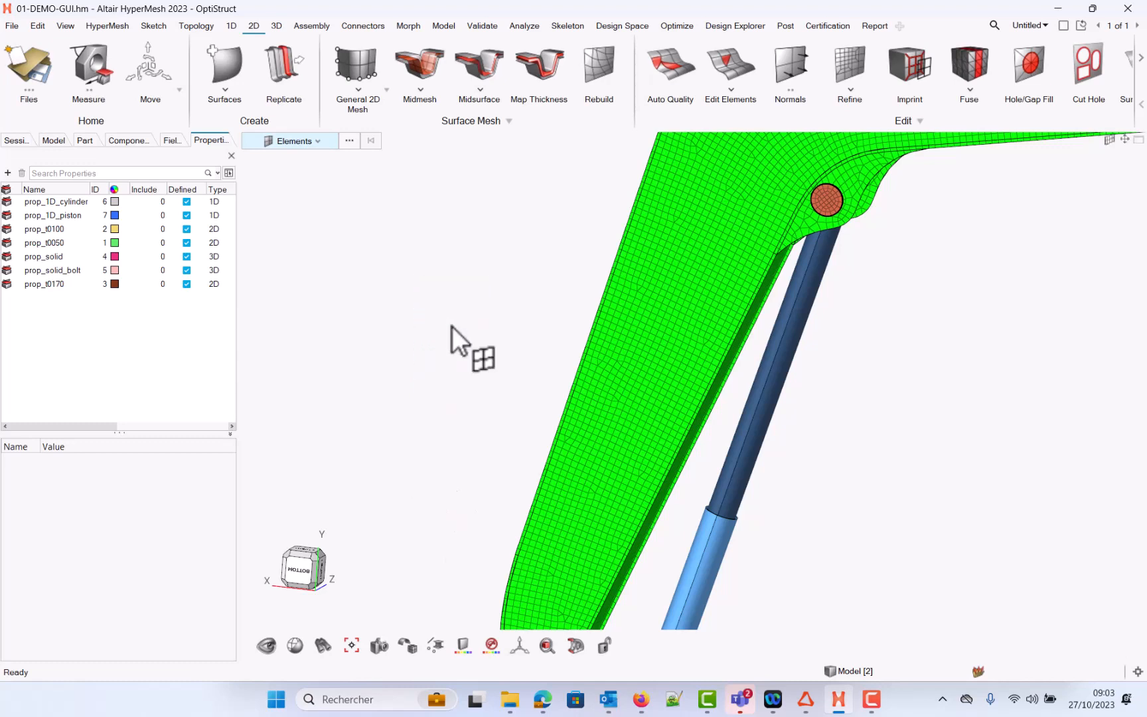
pyautogui.click(693, 319)
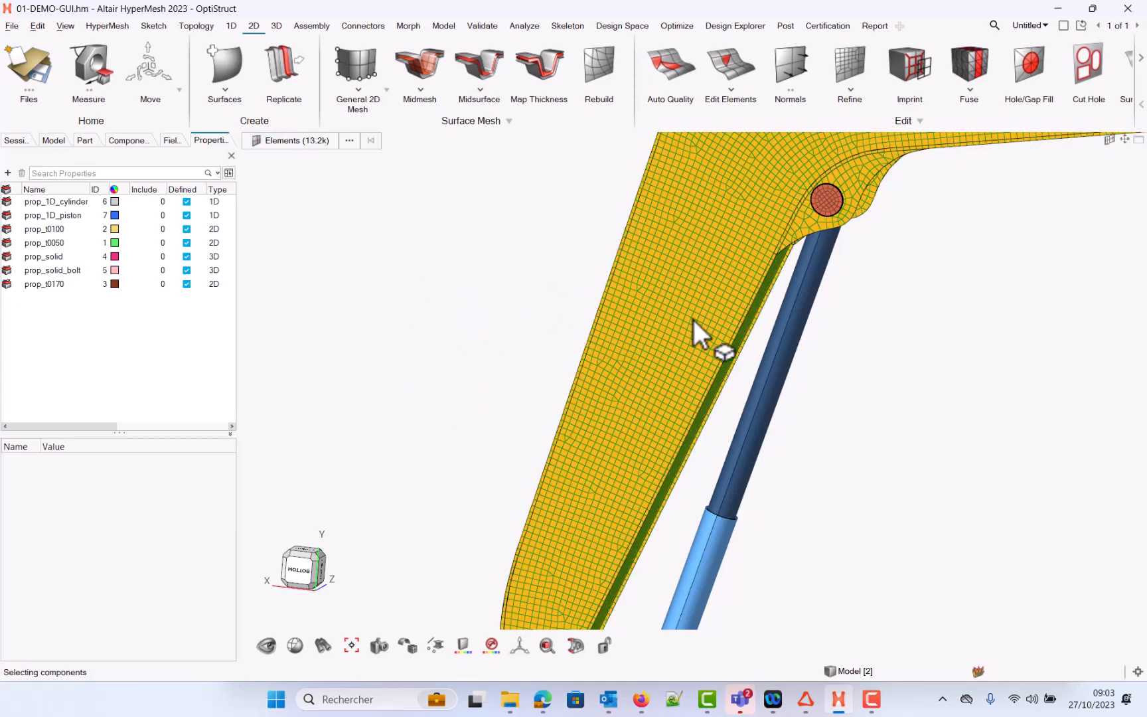
pyautogui.scroll(-3, 461, 506)
pyautogui.click(430, 415)
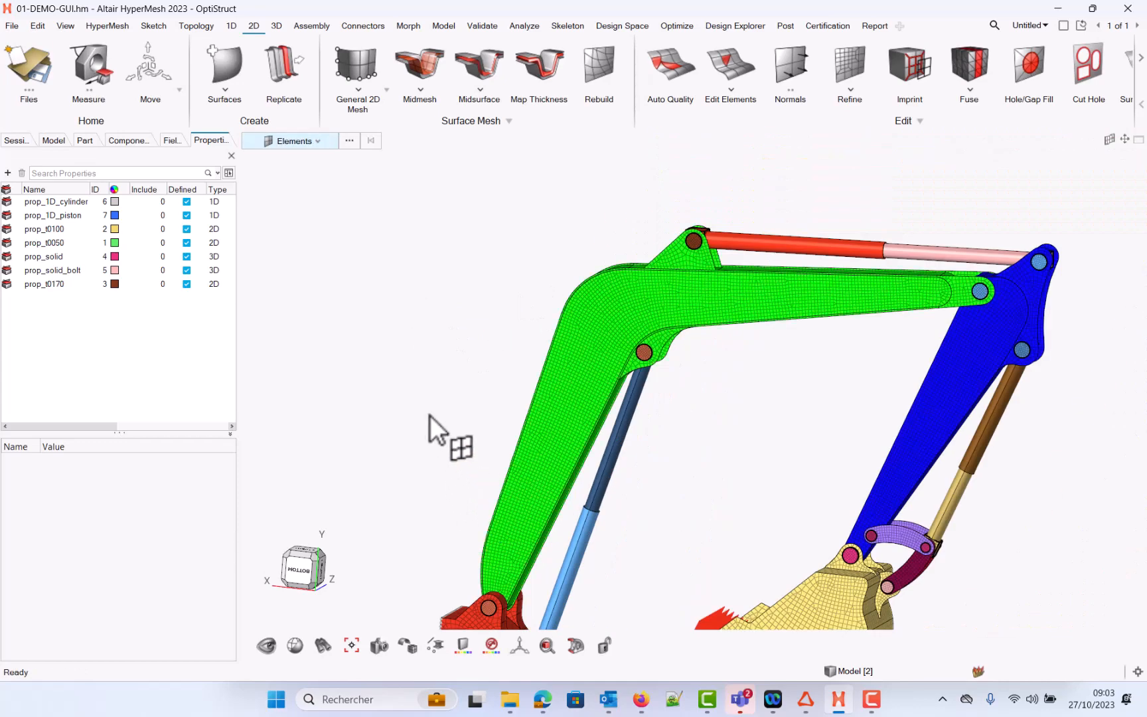
# Step: Select a path of elements on the boom's face between two picked elements
pyautogui.rightClick(429, 415)
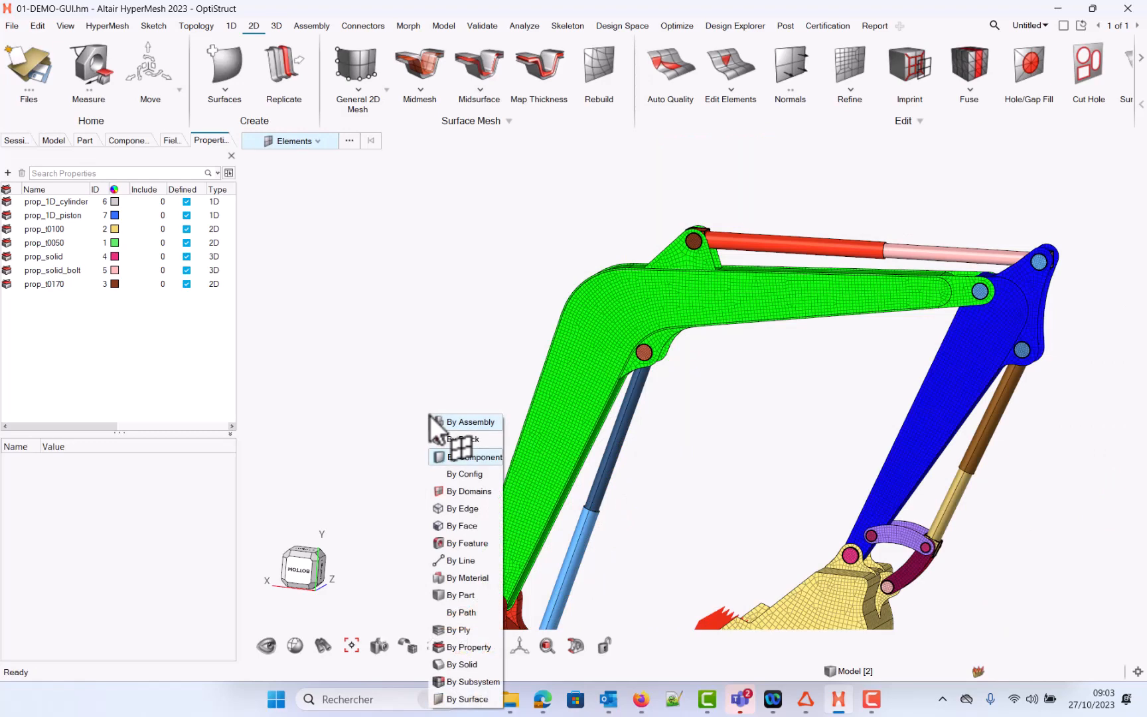
pyautogui.click(456, 613)
pyautogui.scroll(4, 541, 451)
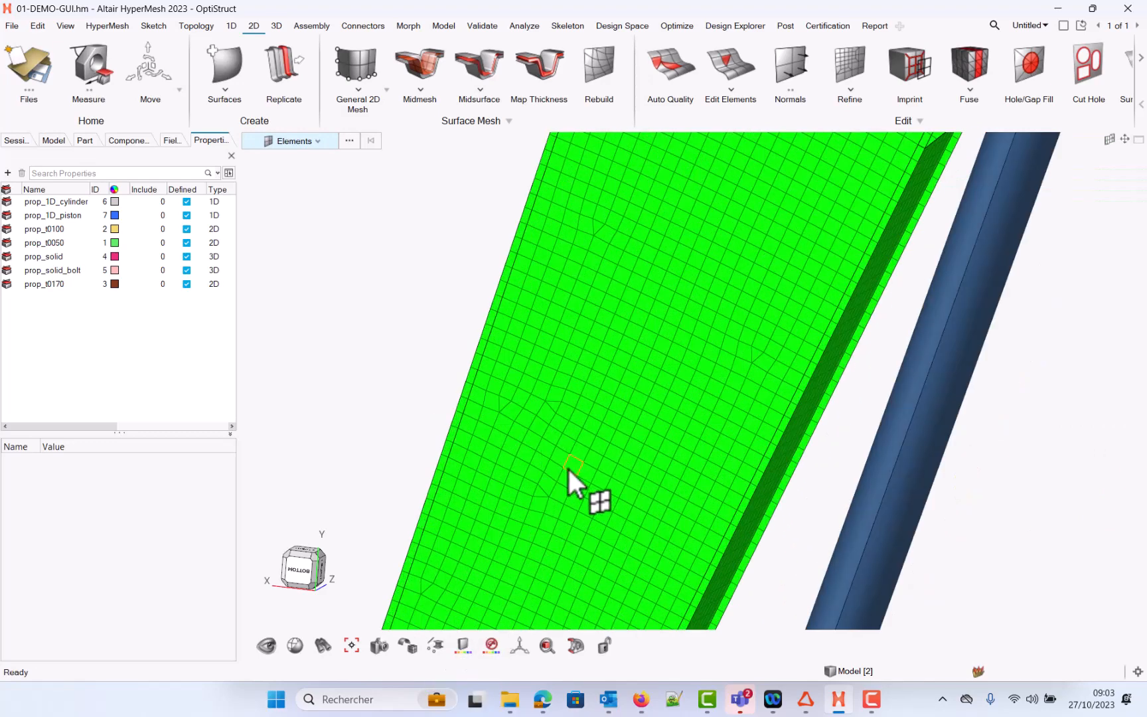
pyautogui.click(568, 469)
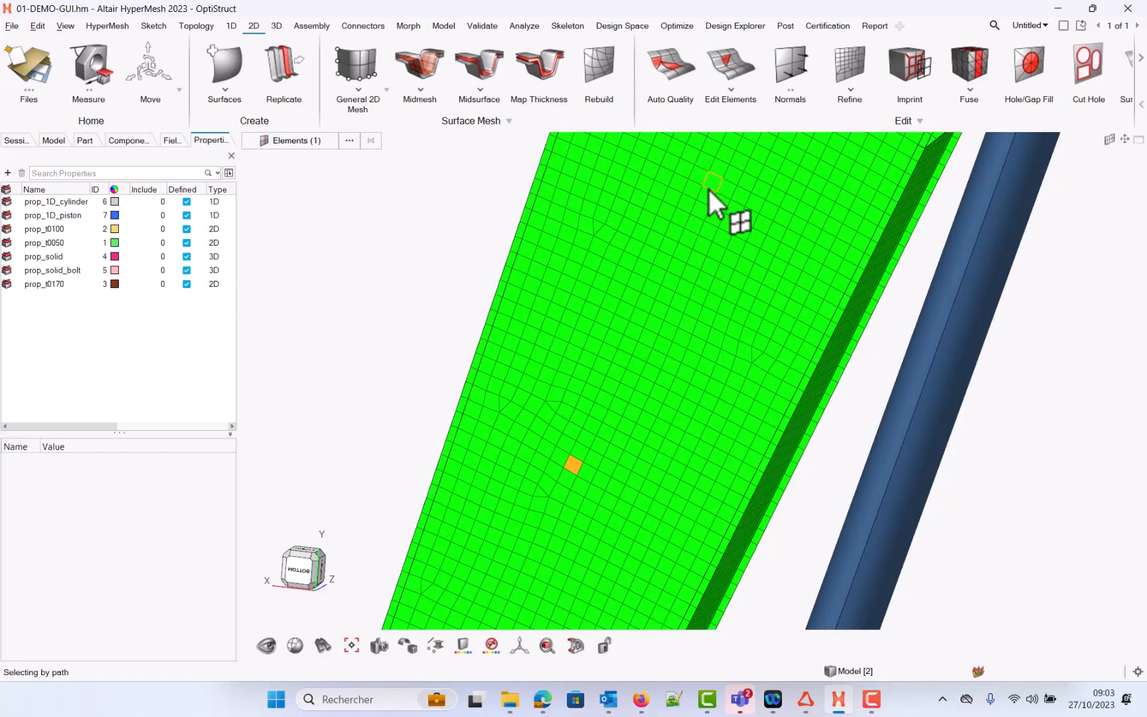
pyautogui.click(709, 189)
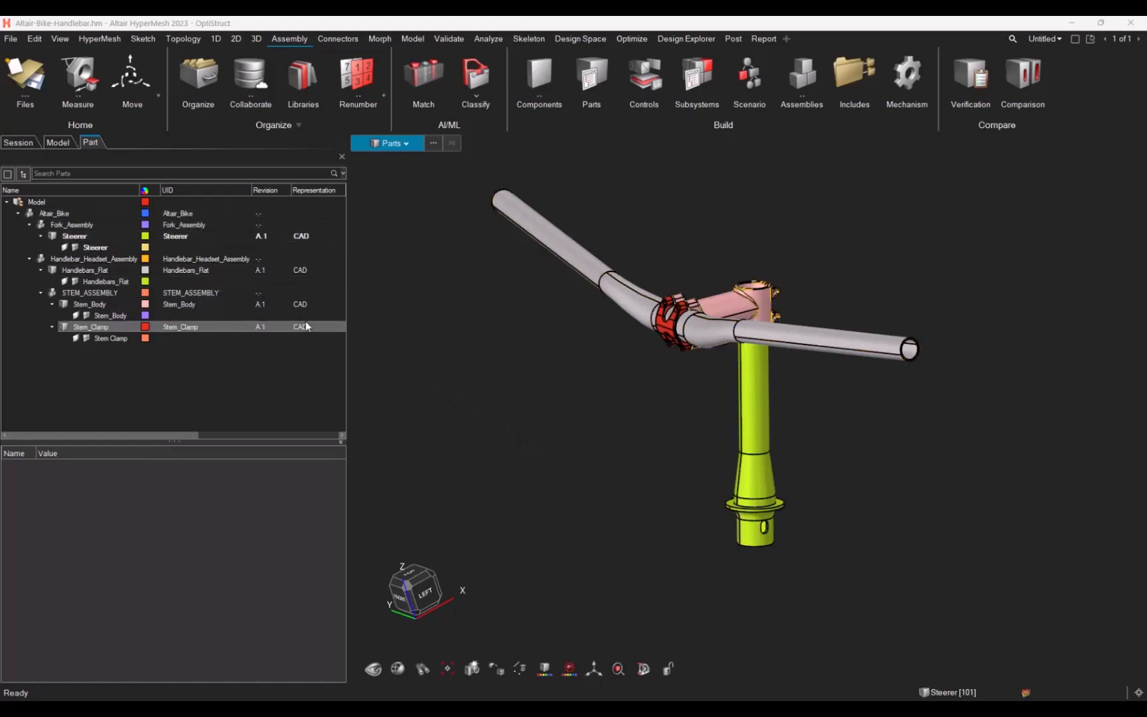
# Step: Select the Steerer part and examine its Representations context options
pyautogui.click(307, 237)
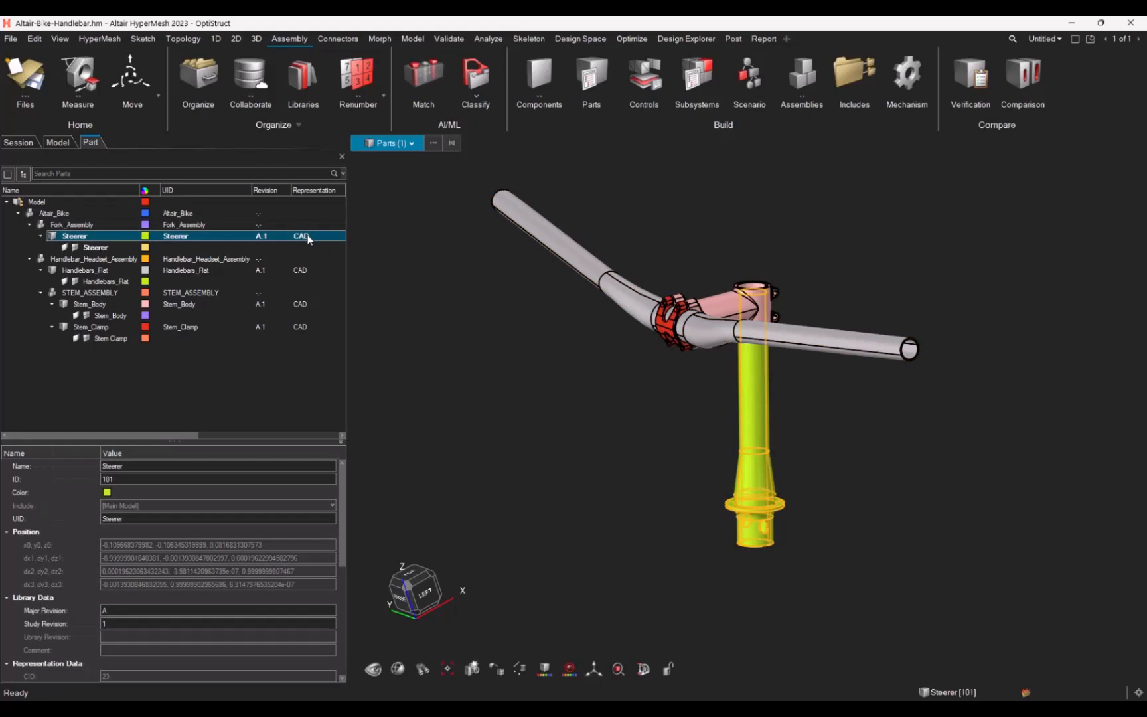
pyautogui.rightClick(307, 239)
pyautogui.moveTo(353, 296)
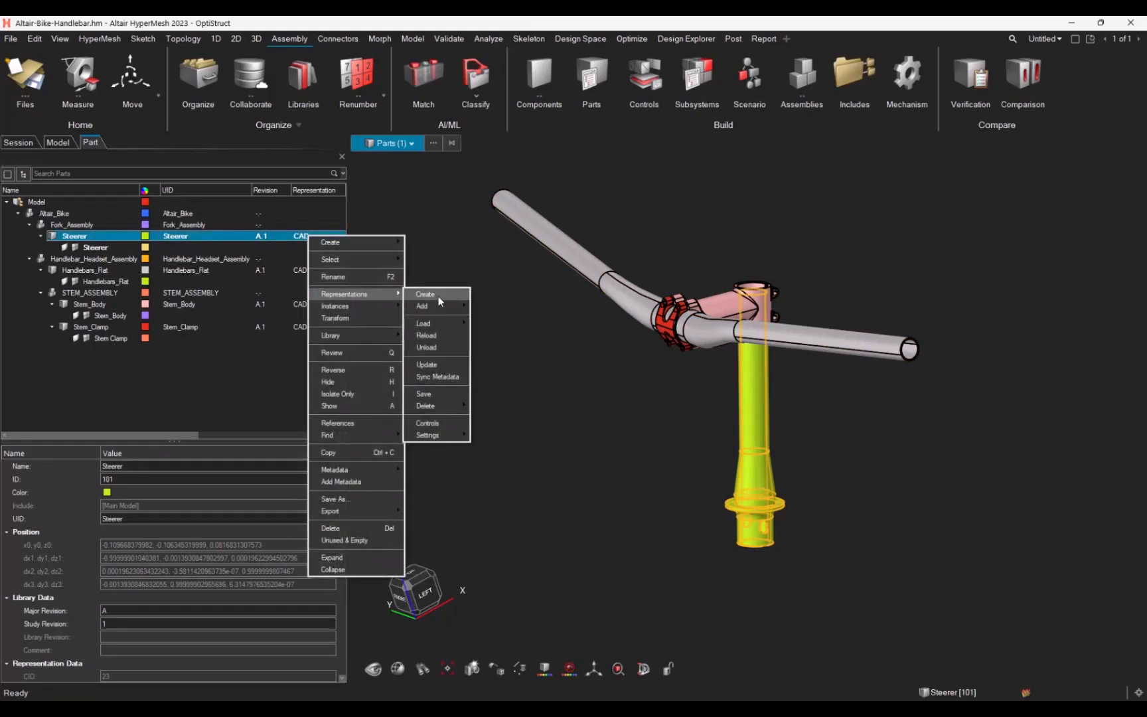
pyautogui.click(561, 353)
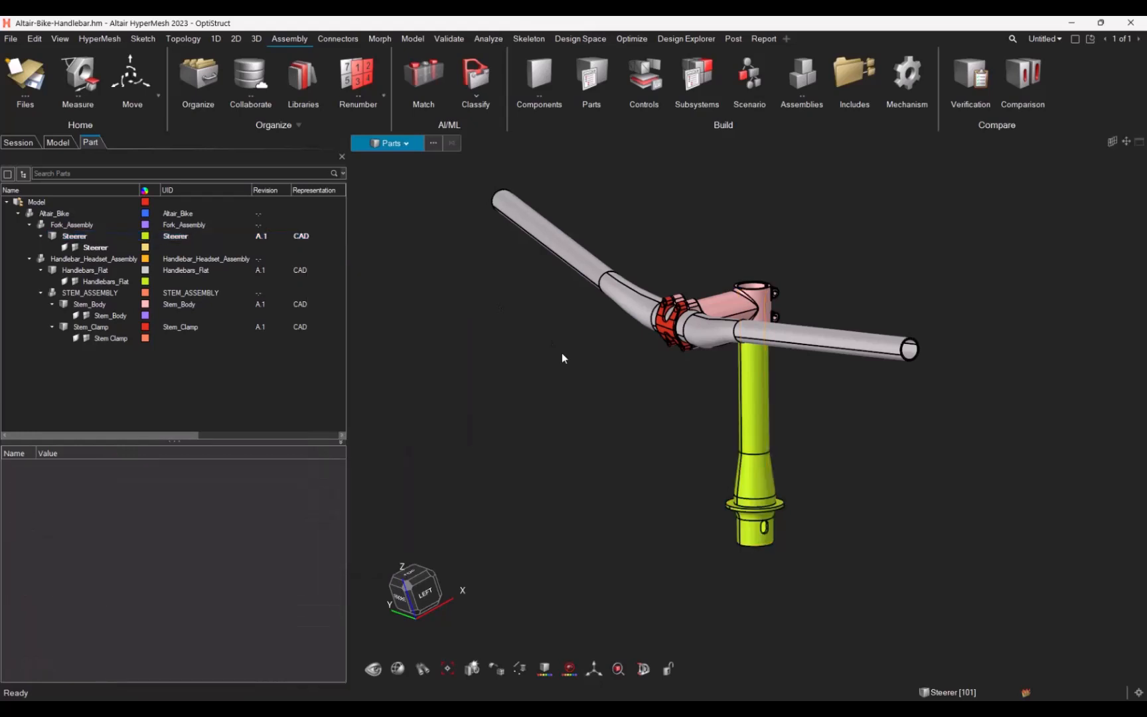
# Step: Open the Representation Control Manager and review the Common, Crash 2mm and Crash 5mm representation settings
pyautogui.click(648, 81)
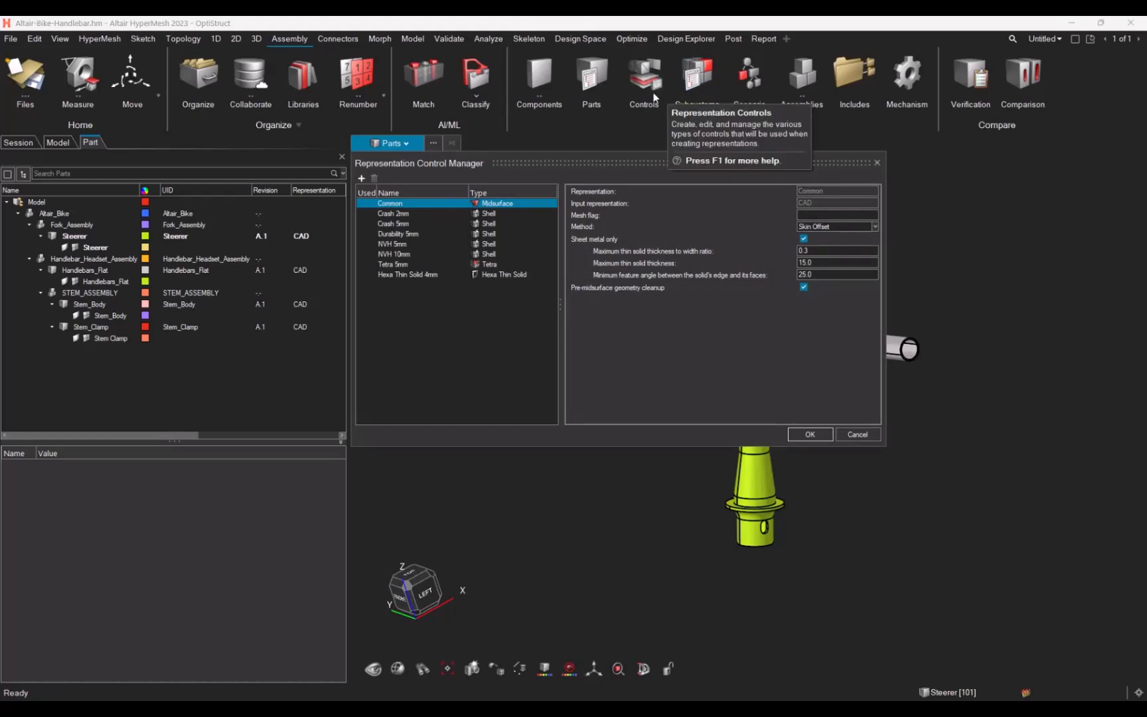
pyautogui.click(414, 213)
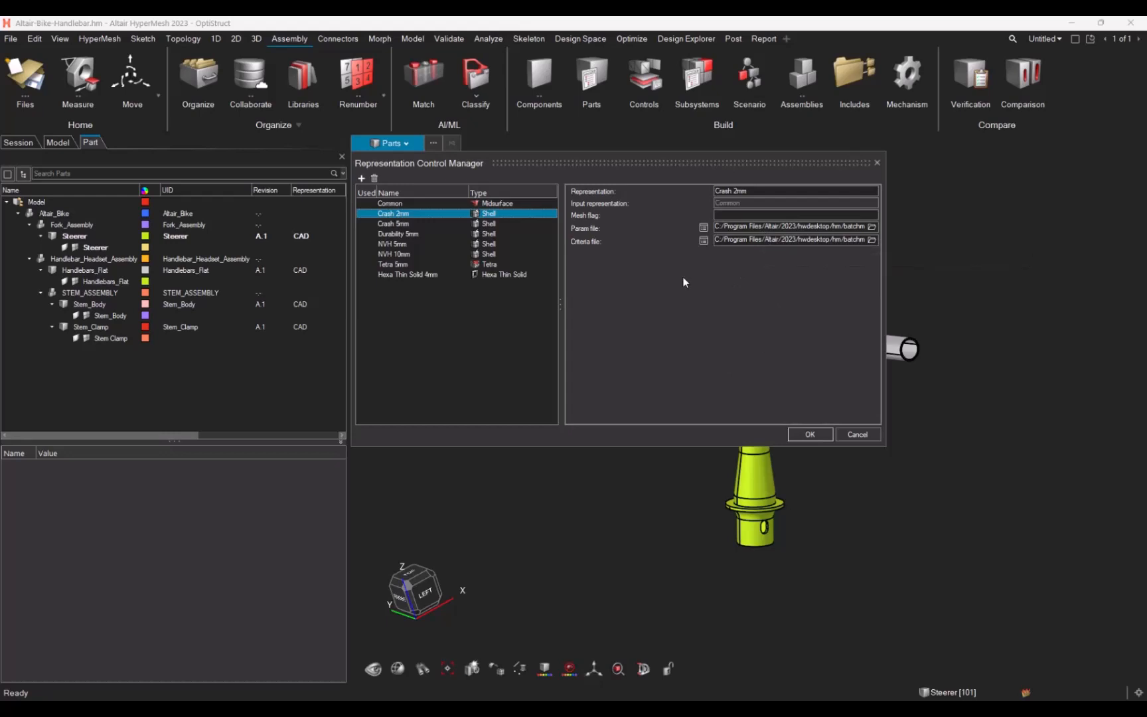
pyautogui.click(406, 204)
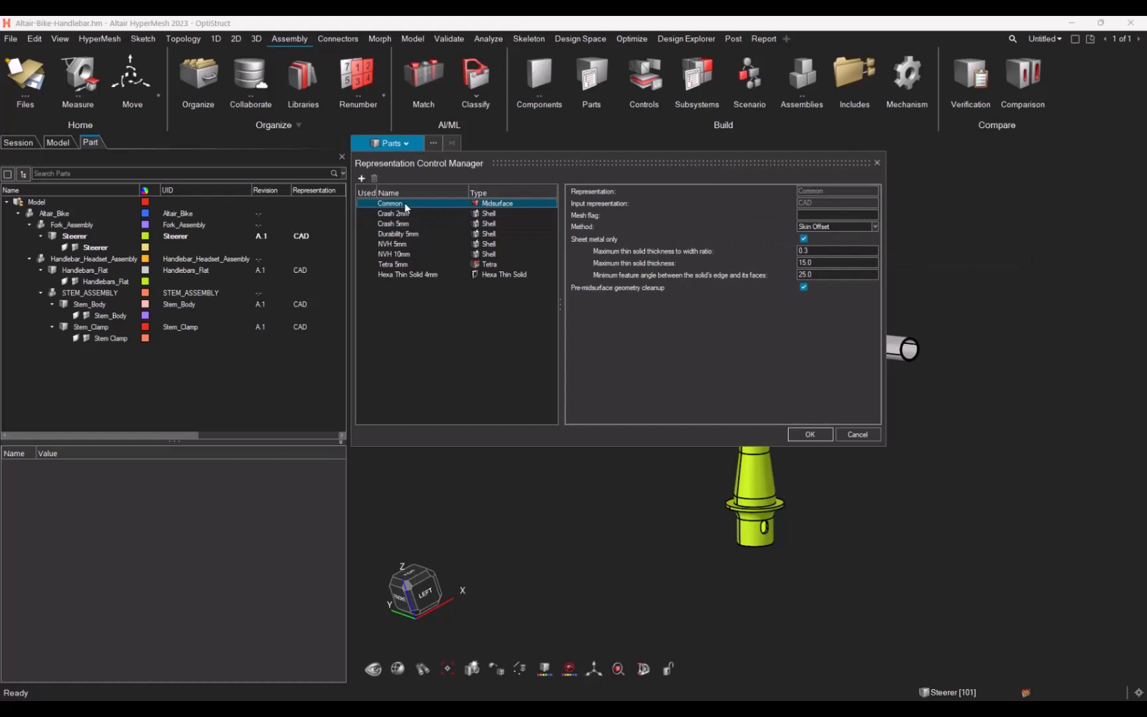
pyautogui.click(820, 227)
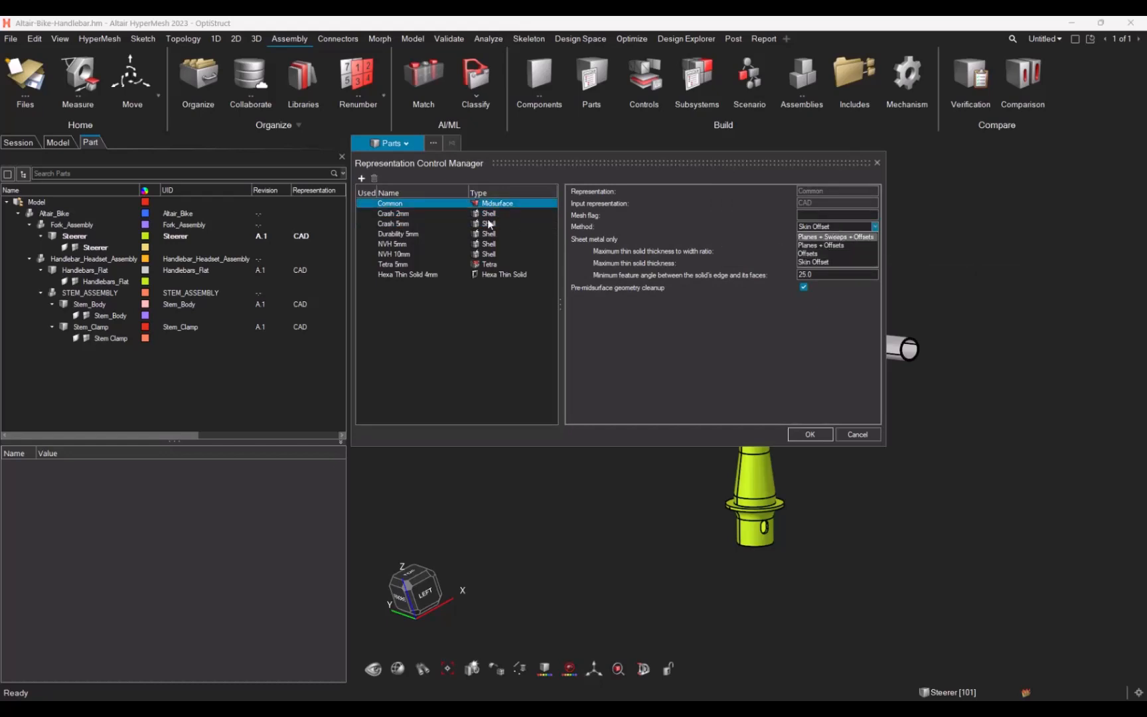
pyautogui.click(389, 221)
pyautogui.click(390, 223)
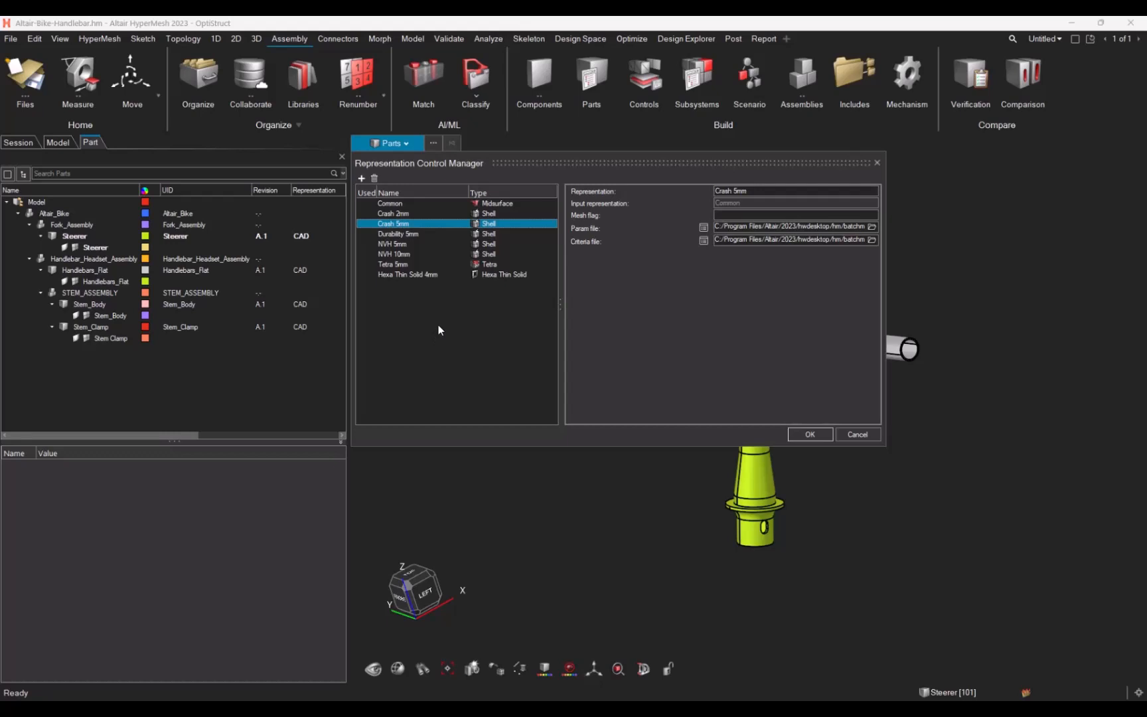
# Step: Add two new representations and change the second one's type to Tetra
pyautogui.click(361, 178)
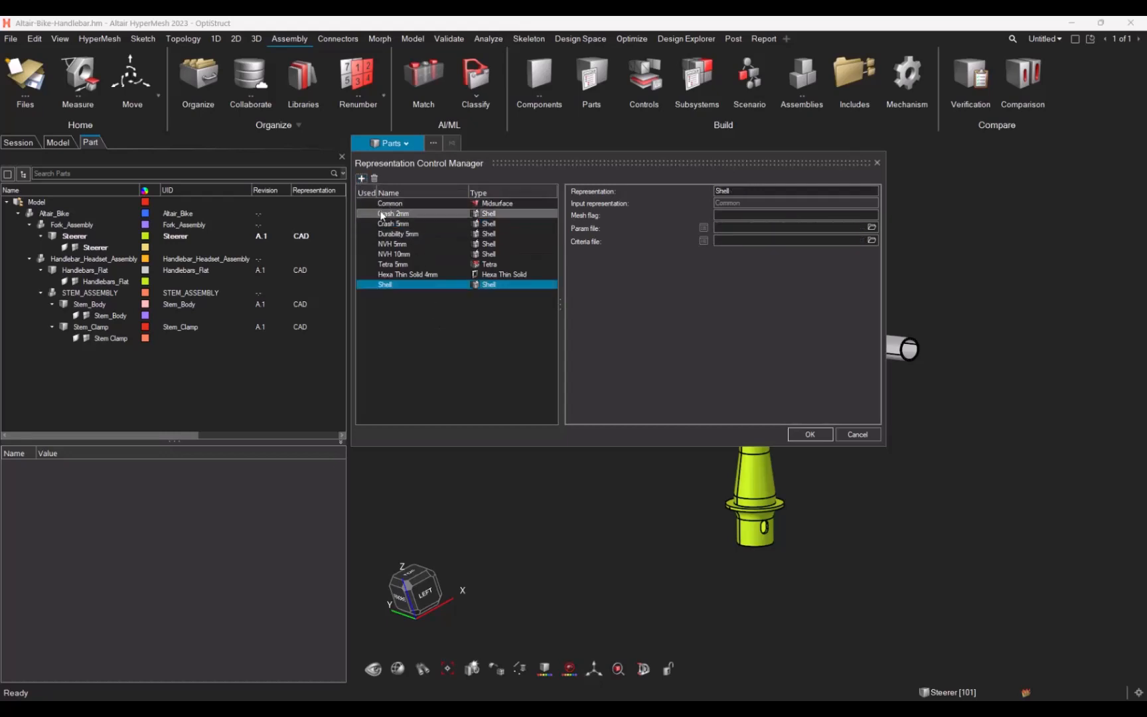
pyautogui.click(361, 178)
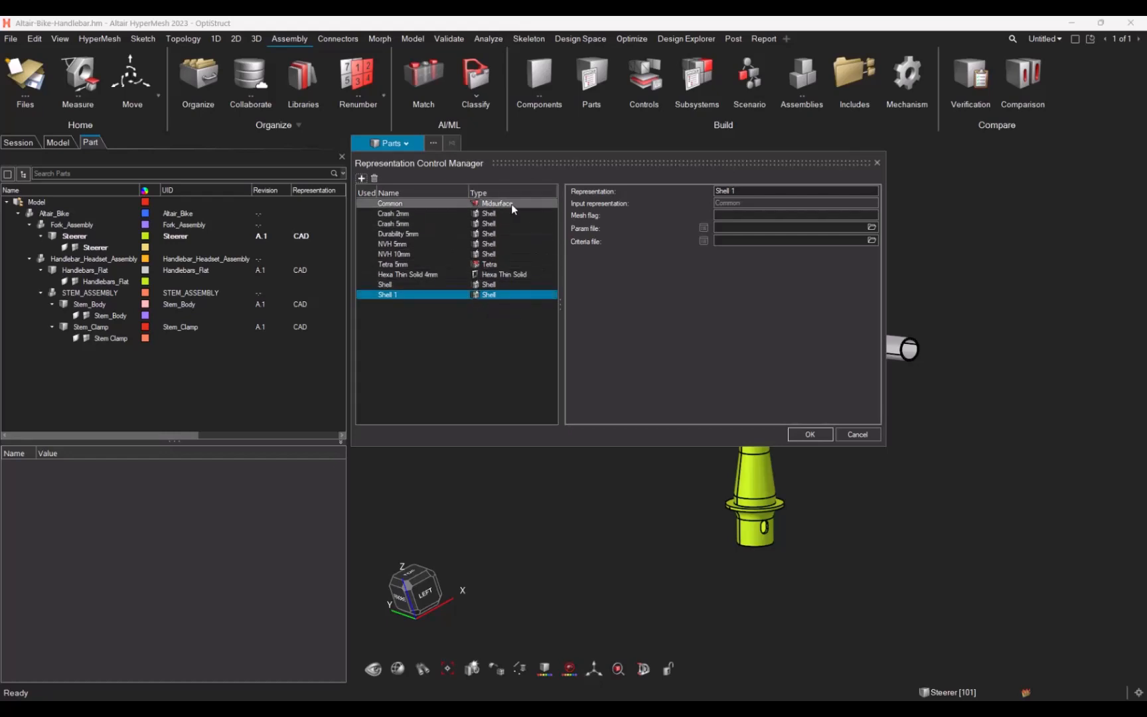
pyautogui.click(496, 294)
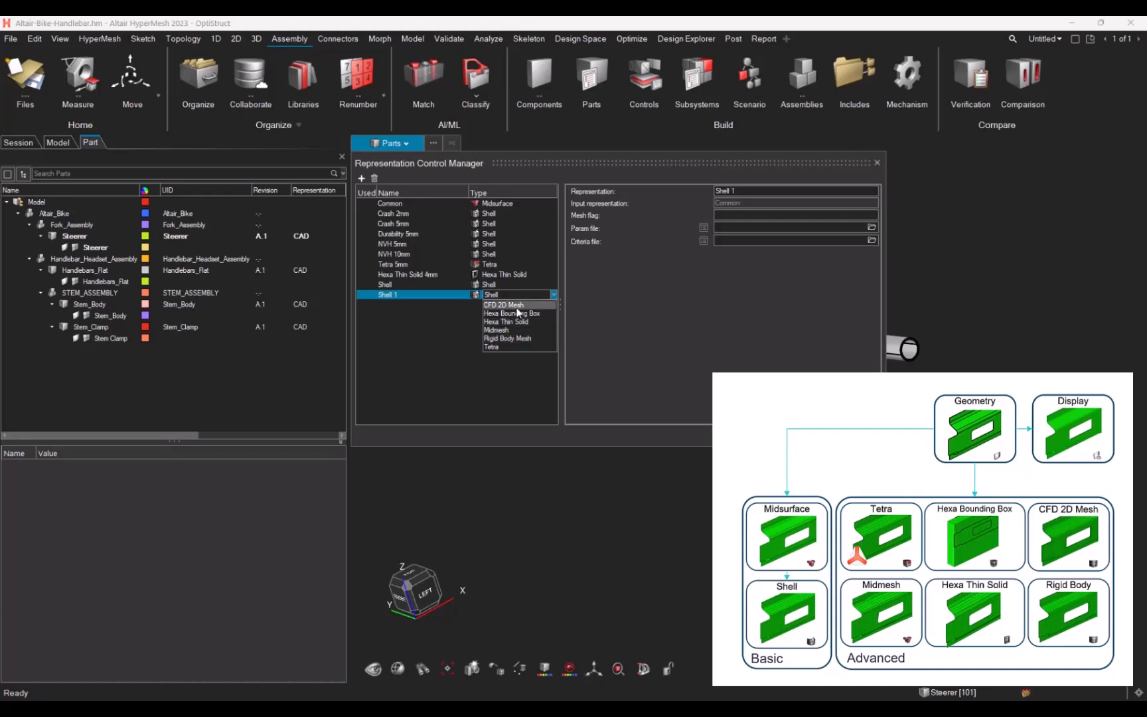
pyautogui.click(519, 347)
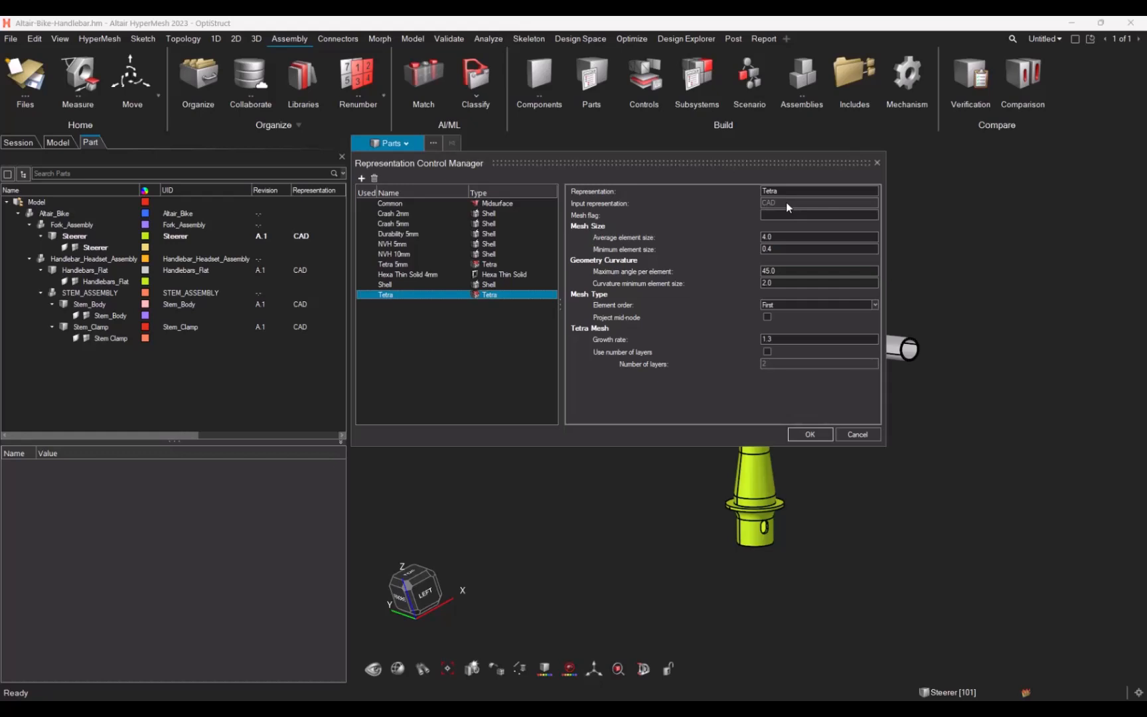
# Step: Change the Shell representation's type to Midmesh
pyautogui.click(399, 203)
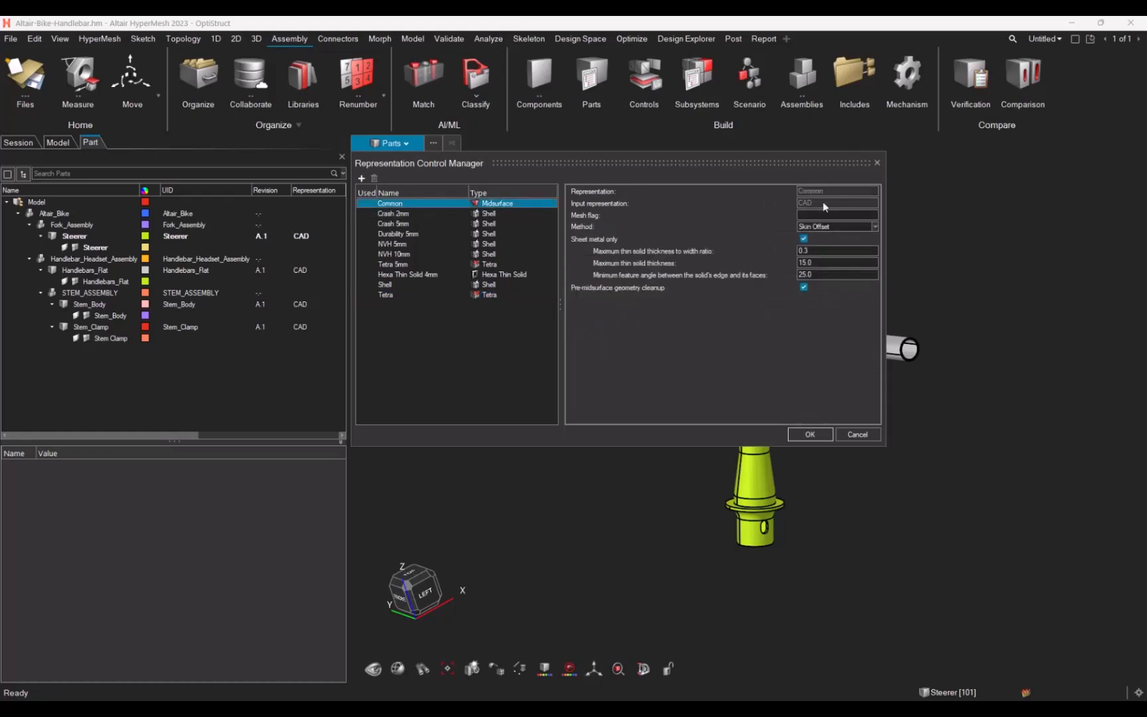
pyautogui.click(492, 215)
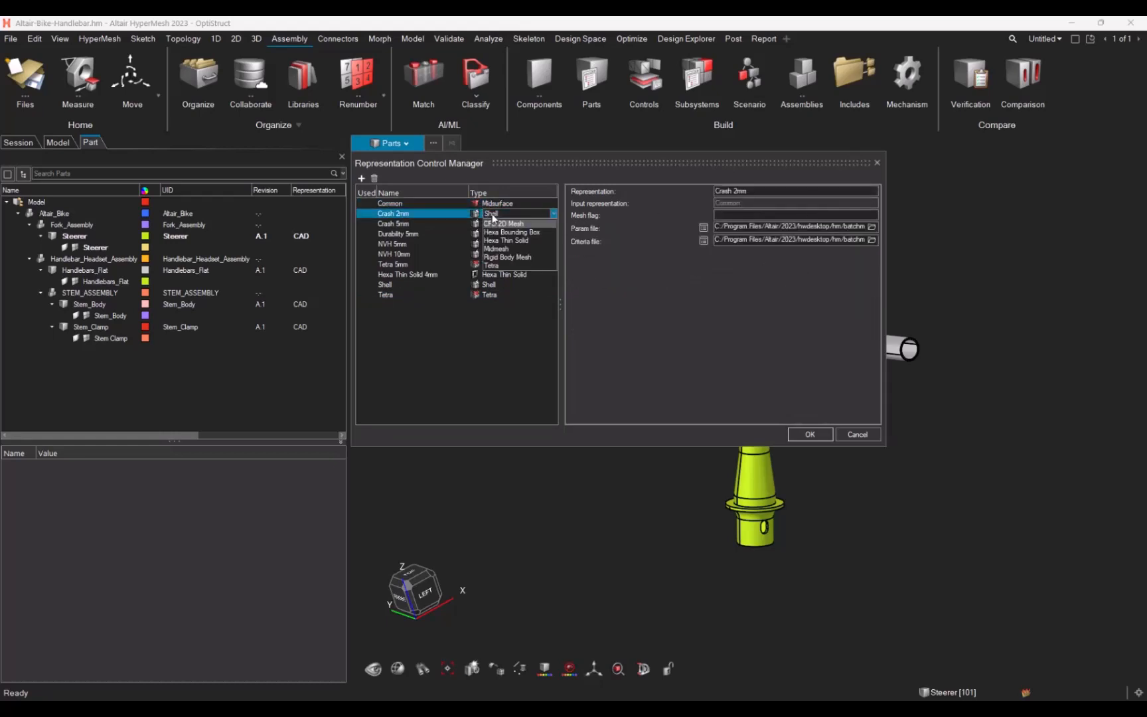
pyautogui.click(410, 235)
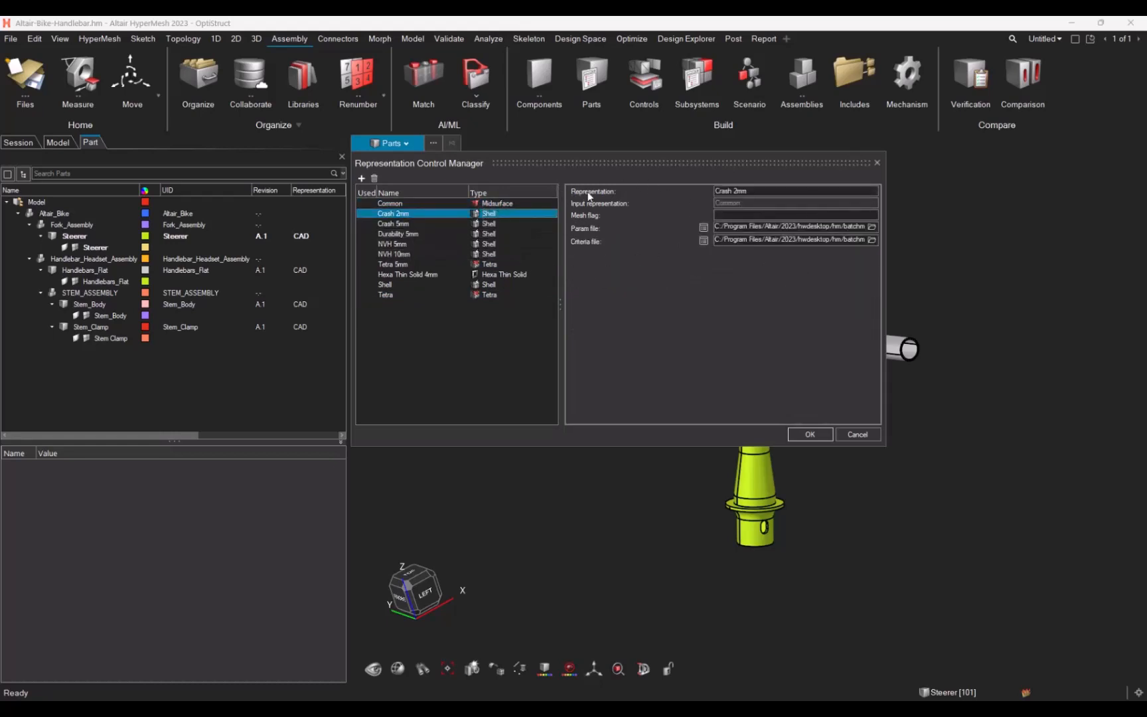
pyautogui.click(755, 214)
pyautogui.click(413, 286)
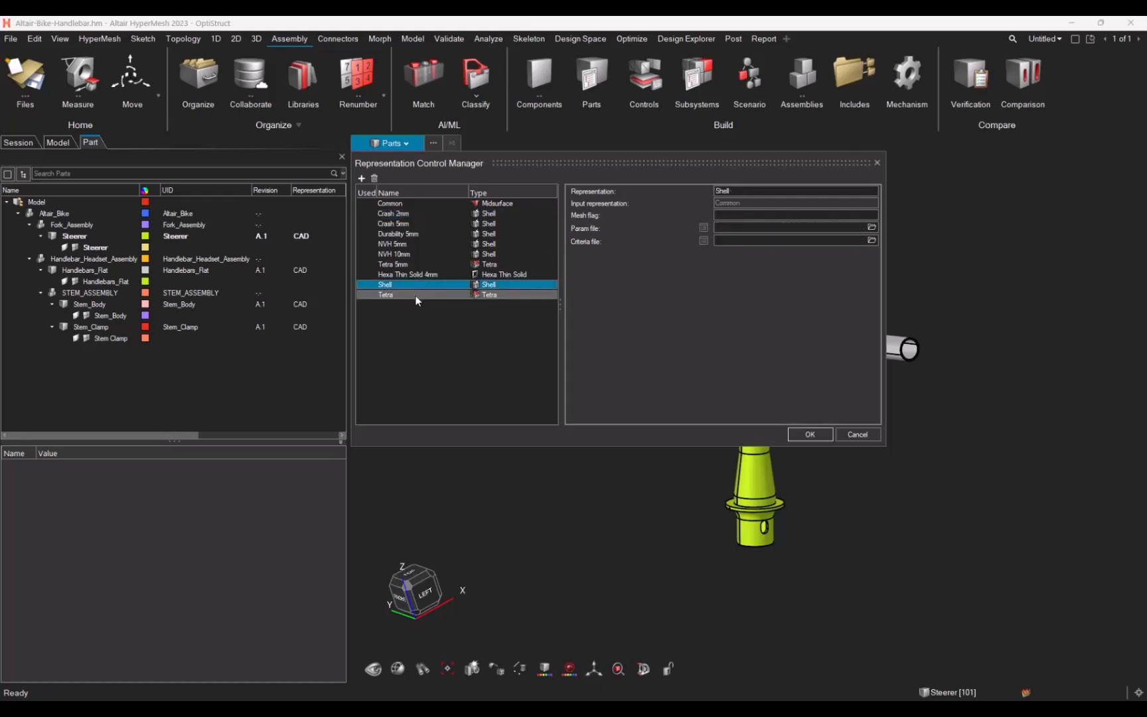
pyautogui.click(493, 285)
pyautogui.click(500, 321)
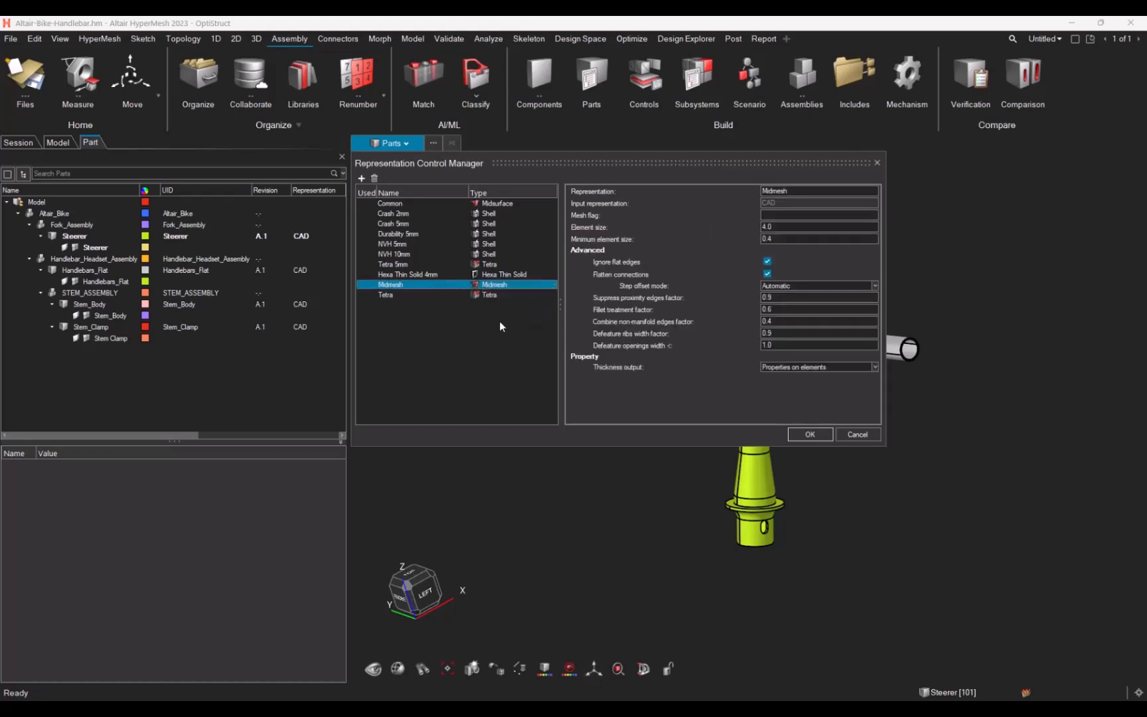
# Step: For the Midmesh representation, turn off Flatten connections and set Defeature openings width to 15
pyautogui.doubleClick(784, 227)
pyautogui.click(769, 274)
pyautogui.doubleClick(776, 345)
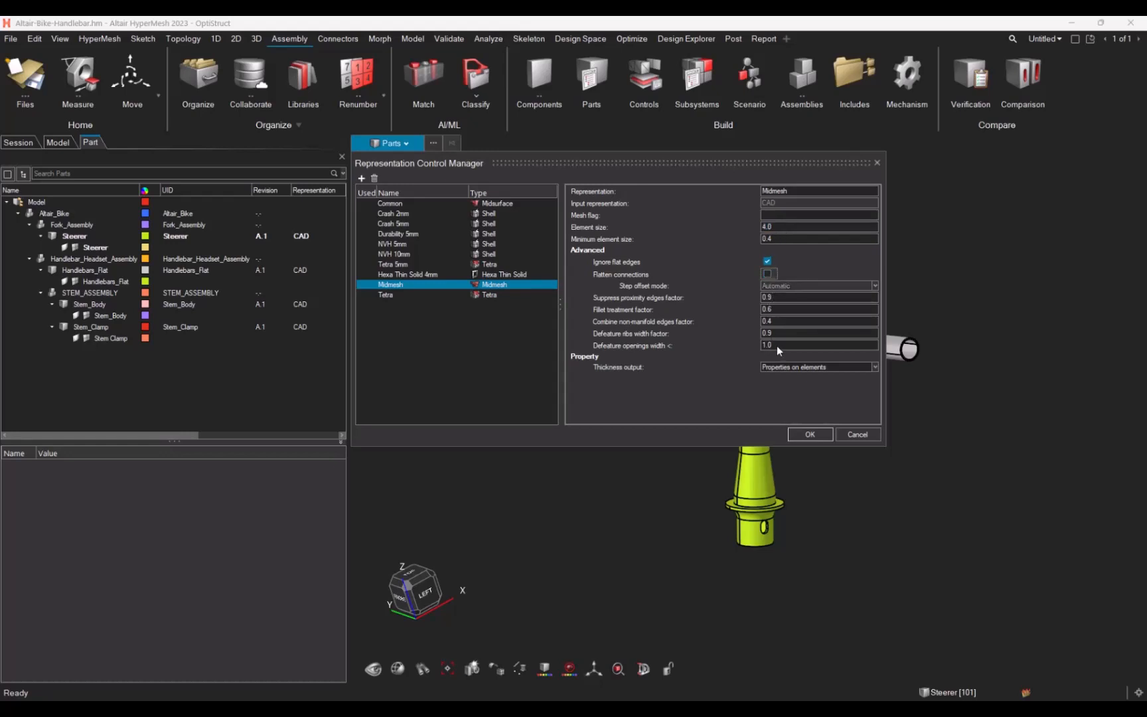
pyautogui.write('15')
# Step: Set the Tetra representation's average element size to 2.5
pyautogui.click(405, 296)
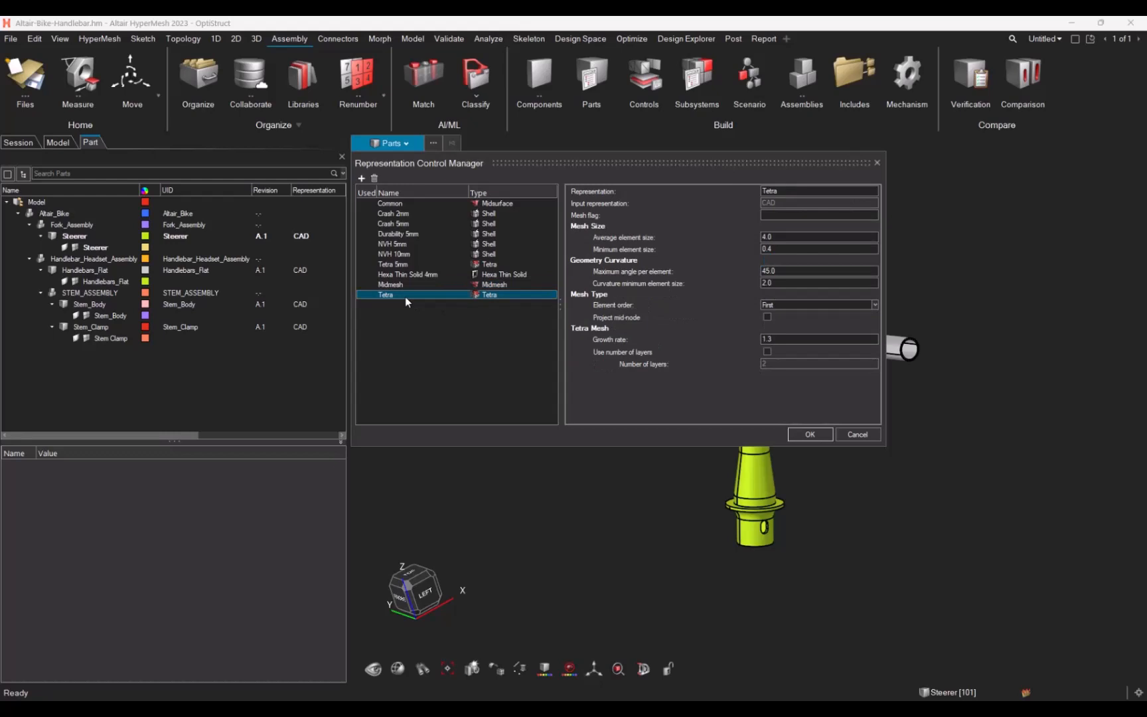
pyautogui.click(783, 215)
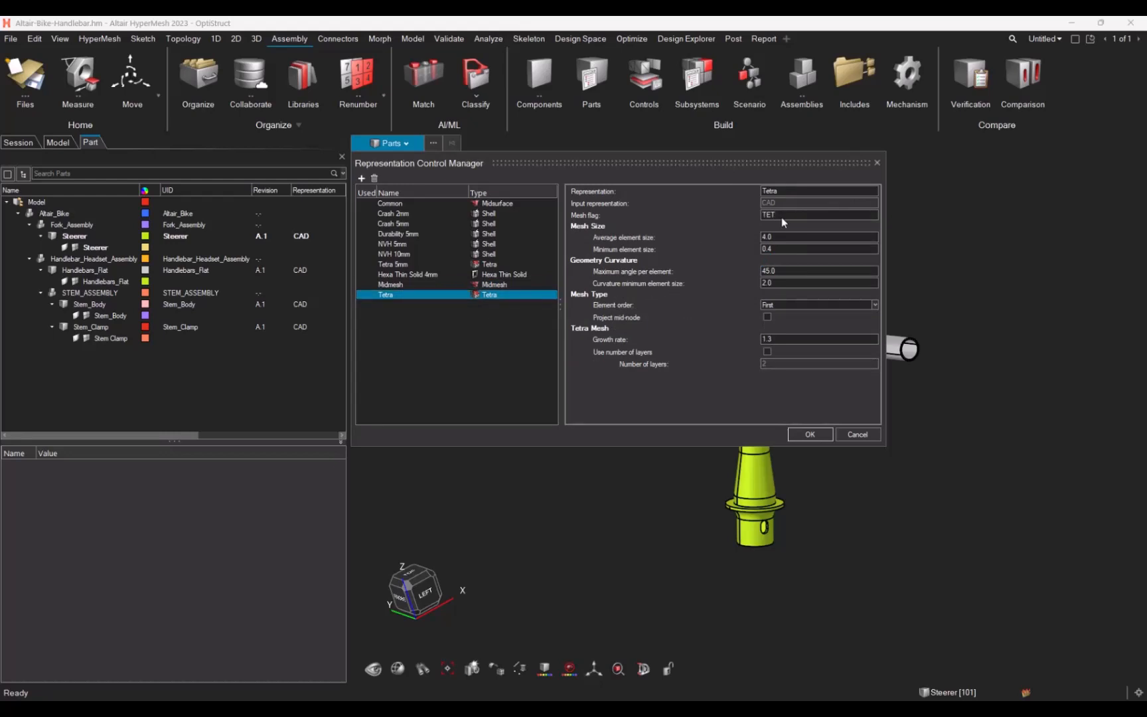
pyautogui.write('2.5')
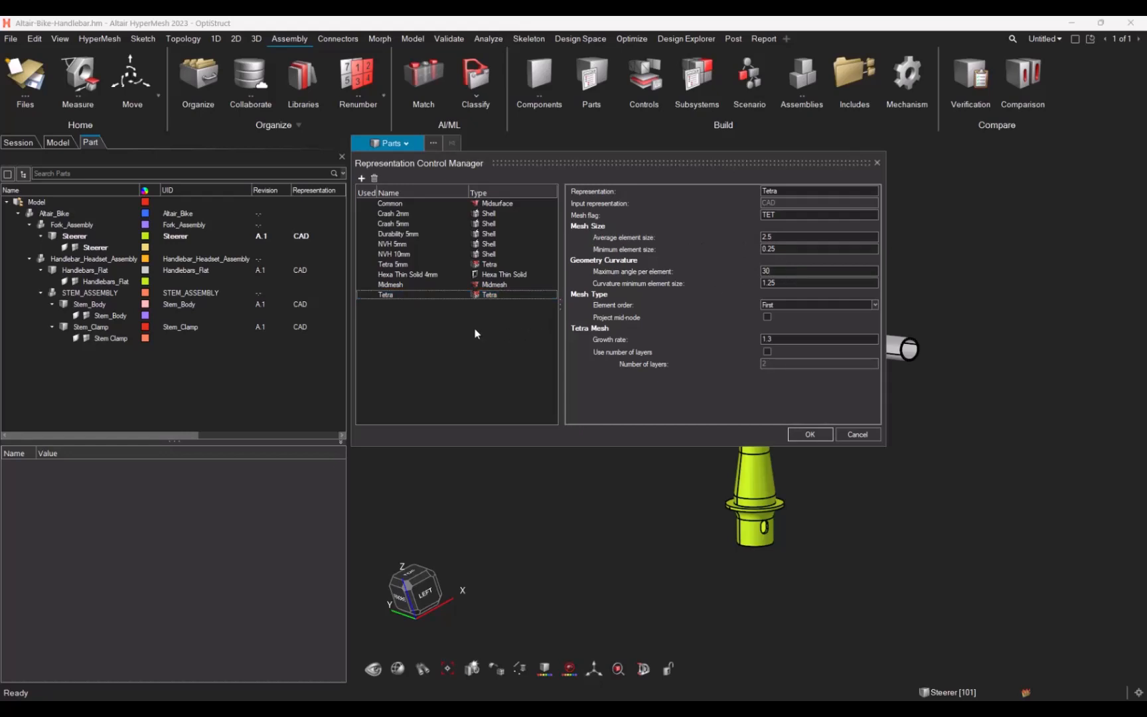
# Step: Add a new representation and set its type to Hexa Thin Solid
pyautogui.click(362, 178)
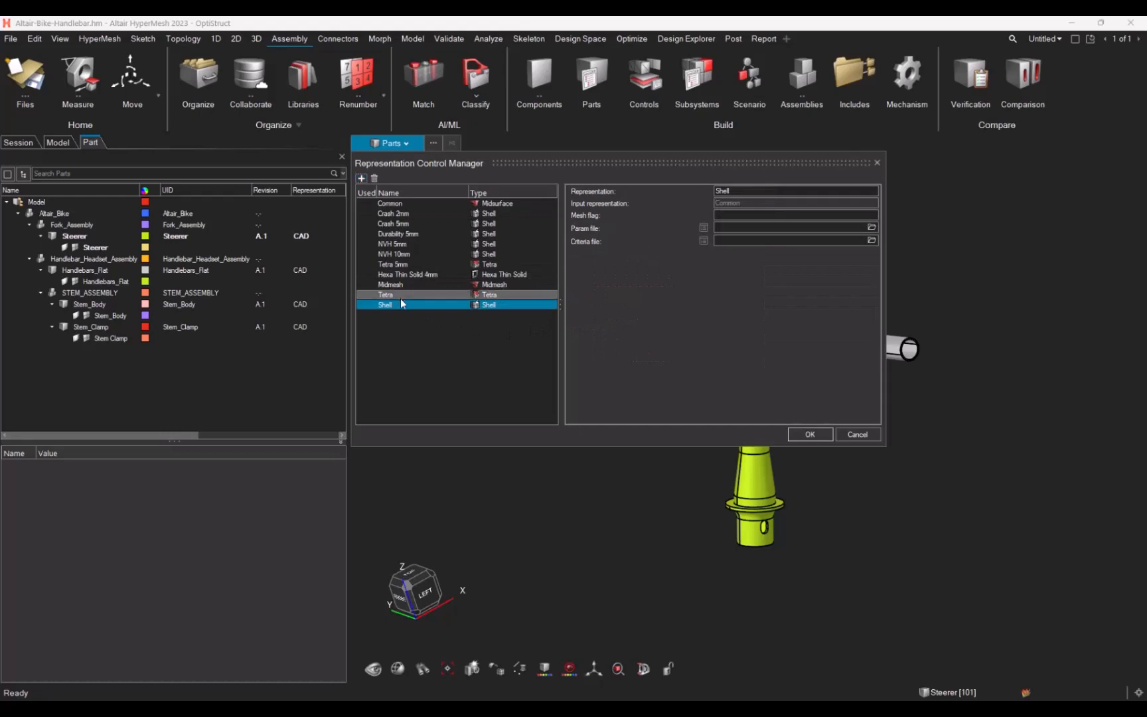
pyautogui.click(499, 304)
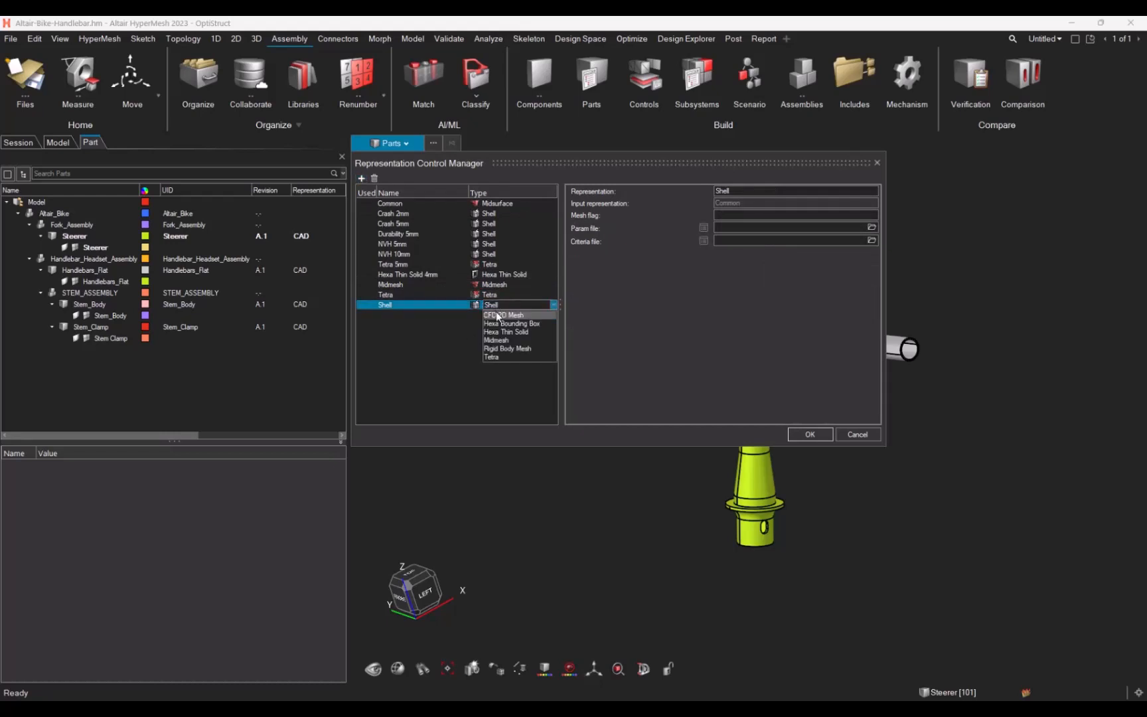
pyautogui.click(502, 336)
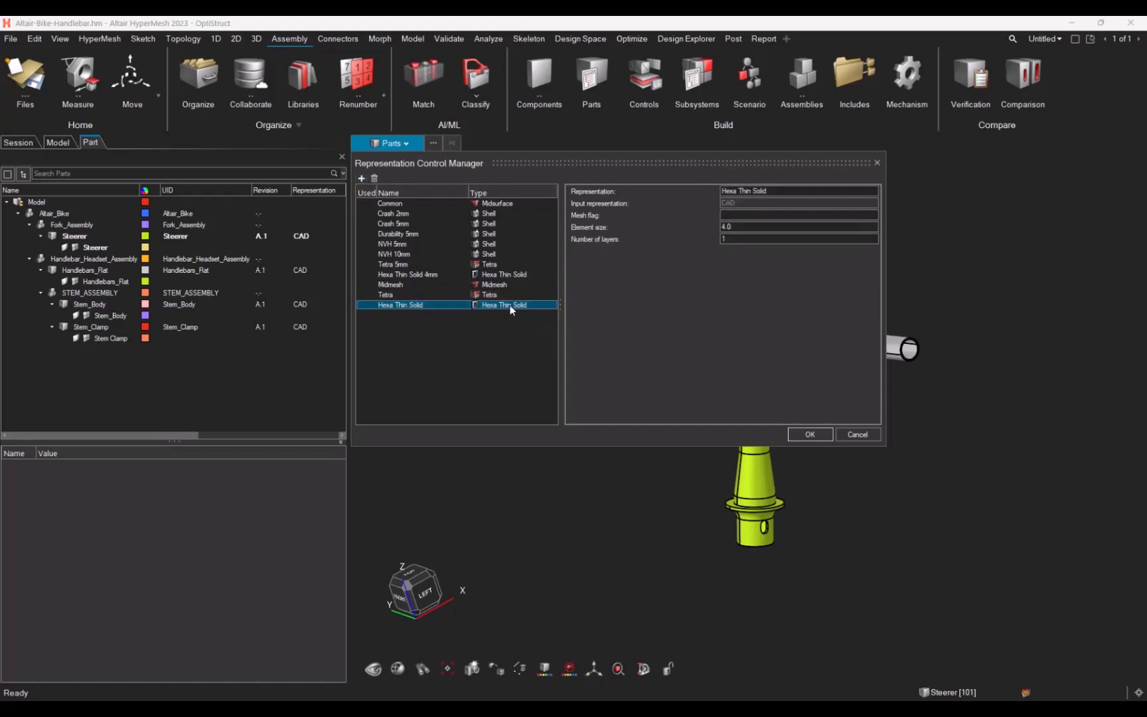
pyautogui.click(735, 227)
# Step: Review the Midmesh and Tetra representation settings
pyautogui.click(391, 294)
pyautogui.click(395, 285)
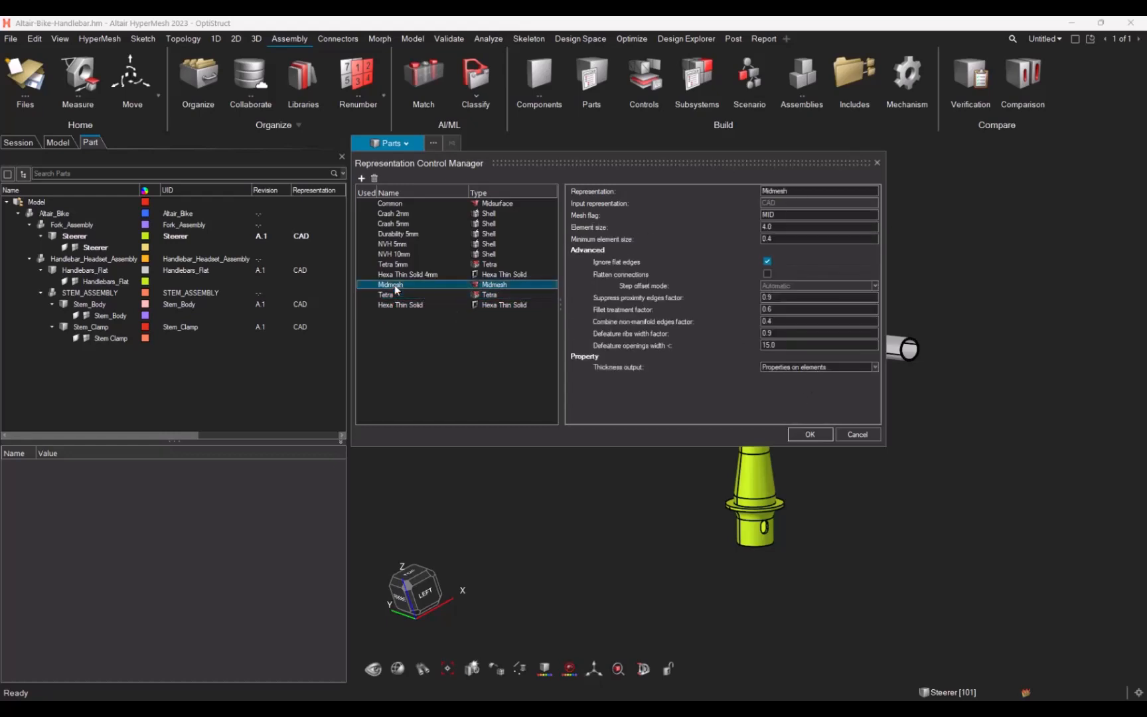
pyautogui.click(528, 294)
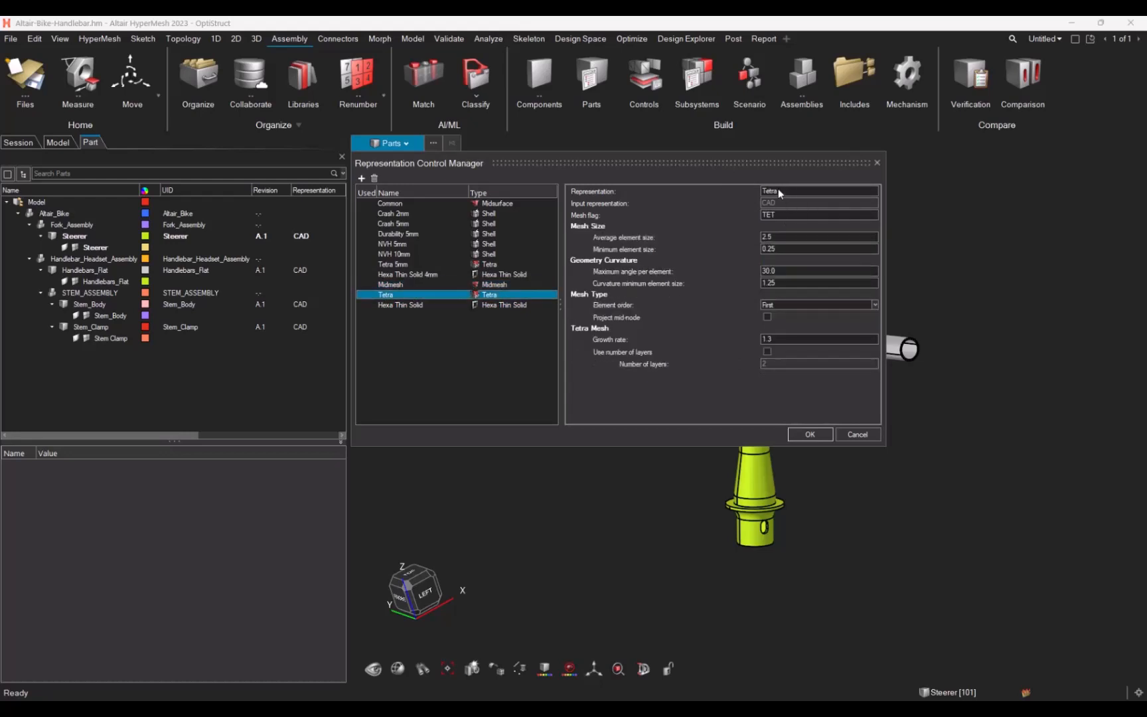
# Step: Close the representation manager, select all four parts, and create their representations with the Automatic by-mesh-flag option
pyautogui.click(430, 306)
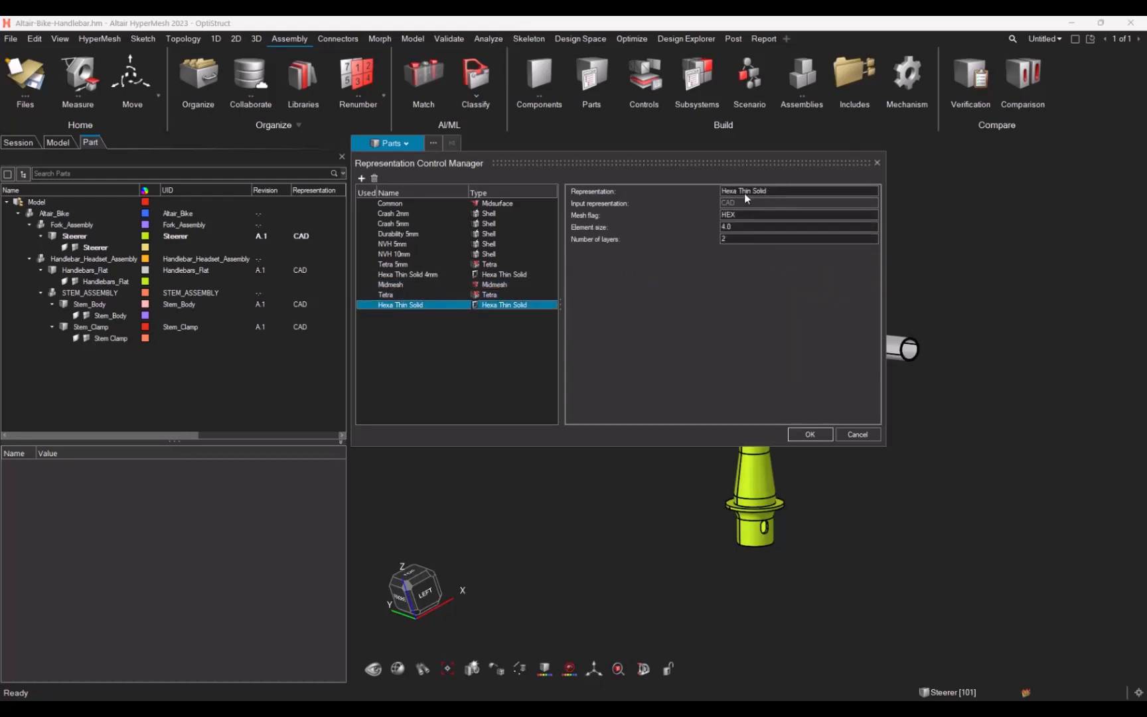
pyautogui.click(820, 433)
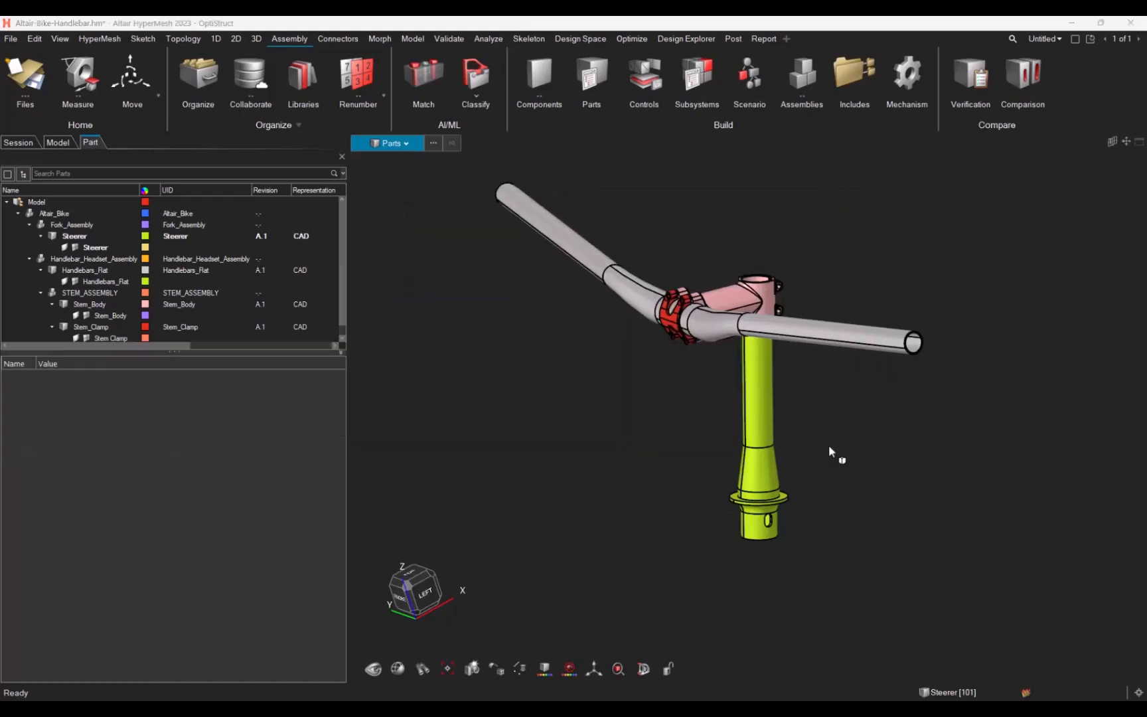
pyautogui.moveTo(650, 250); pyautogui.dragTo(812, 424)
pyautogui.rightClick(762, 334)
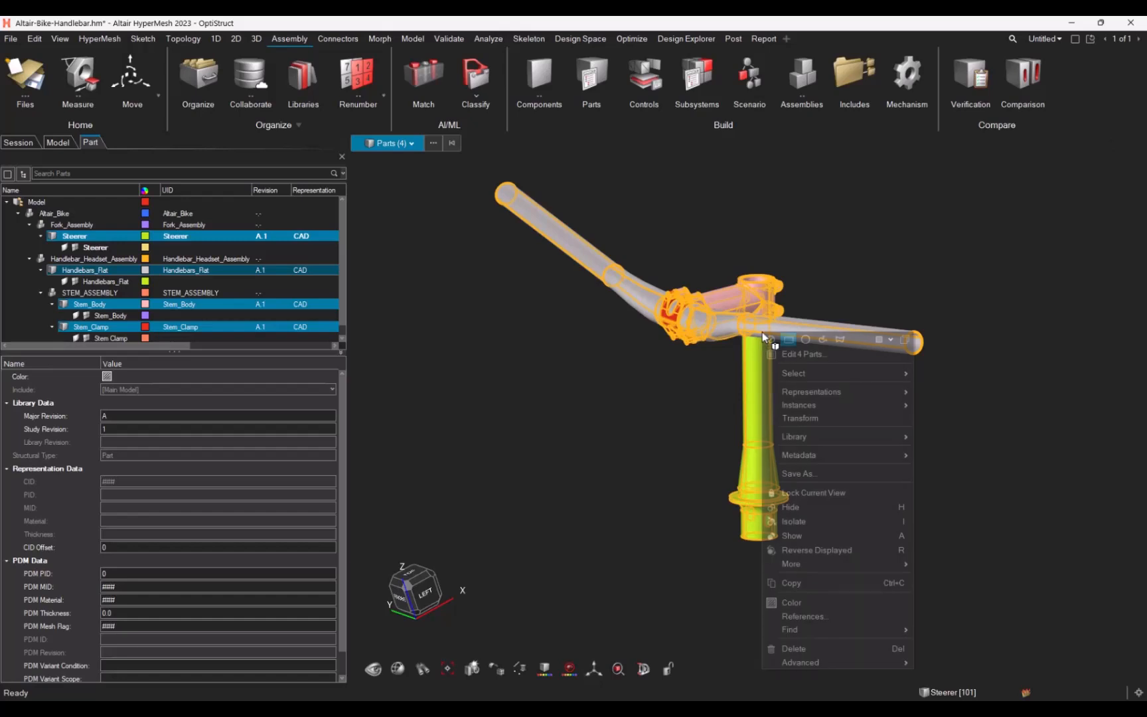
pyautogui.moveTo(827, 392)
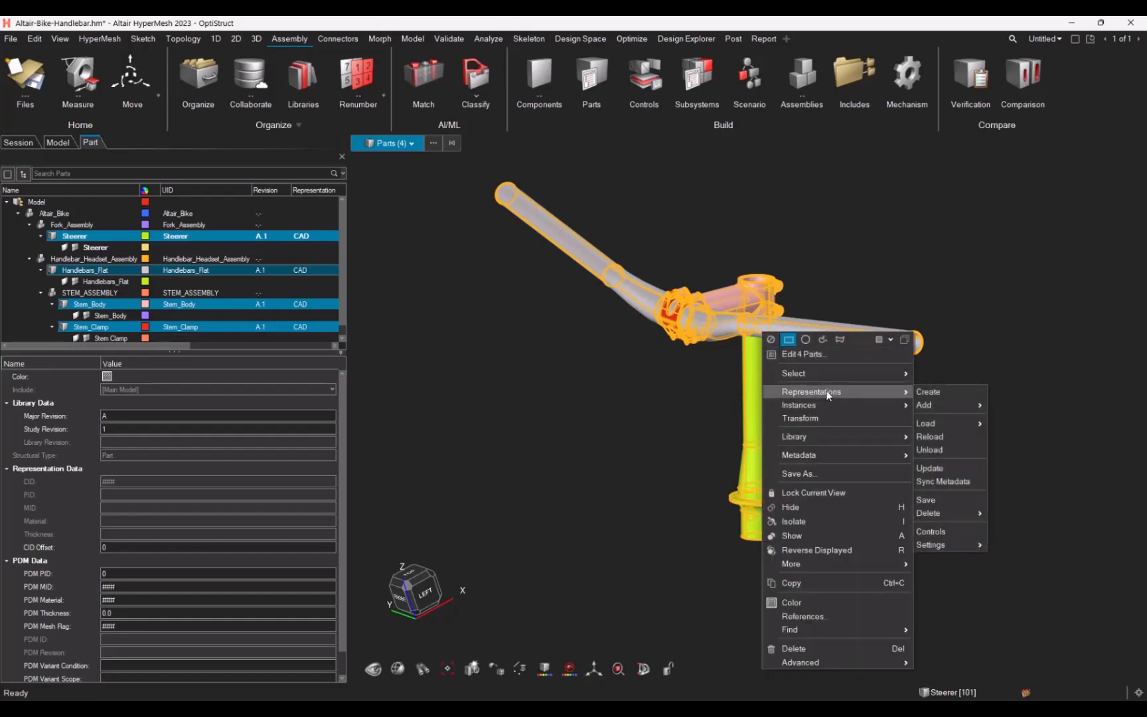
pyautogui.click(932, 391)
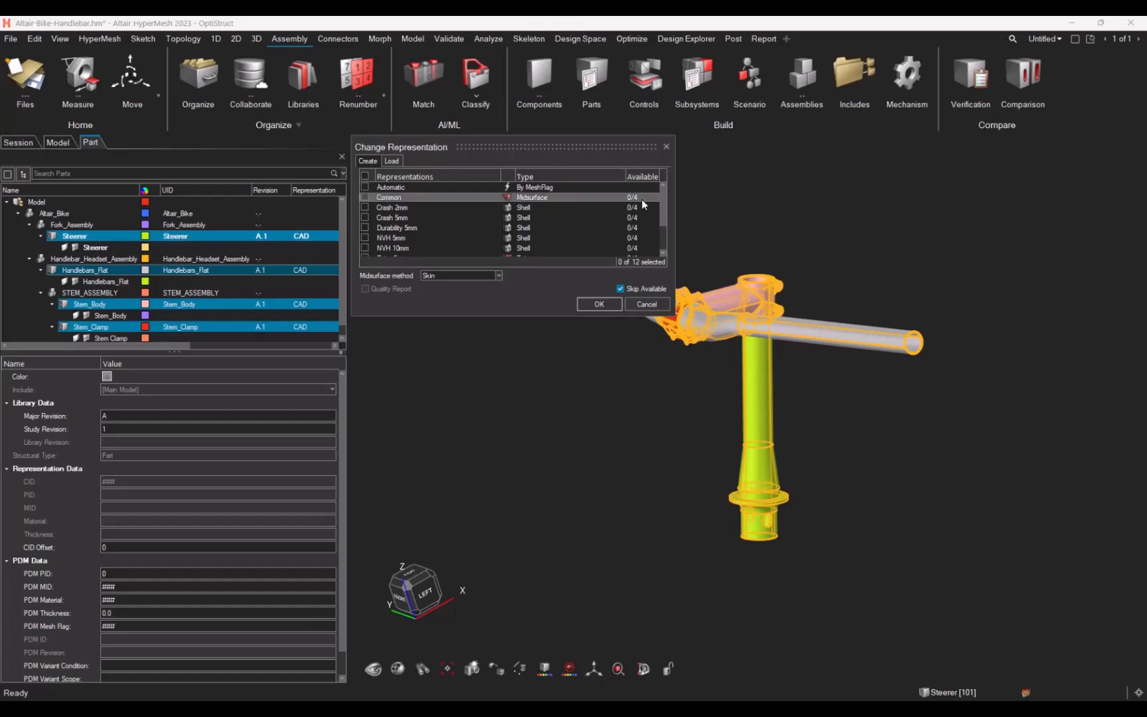
pyautogui.click(393, 189)
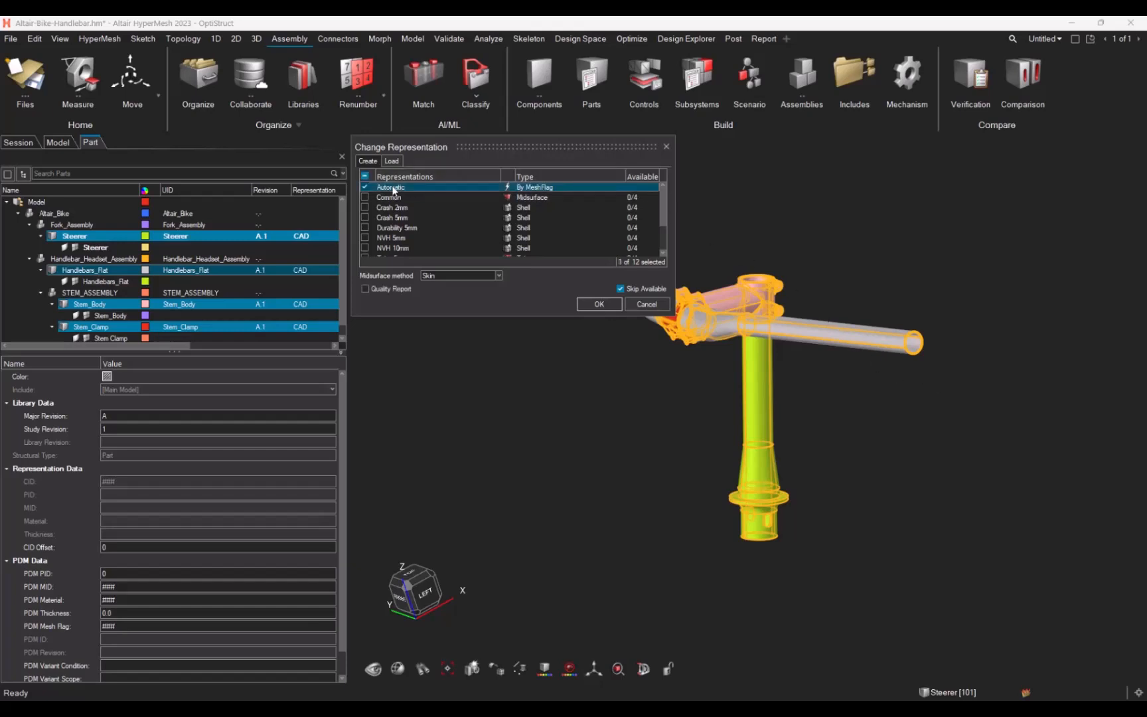
pyautogui.click(599, 304)
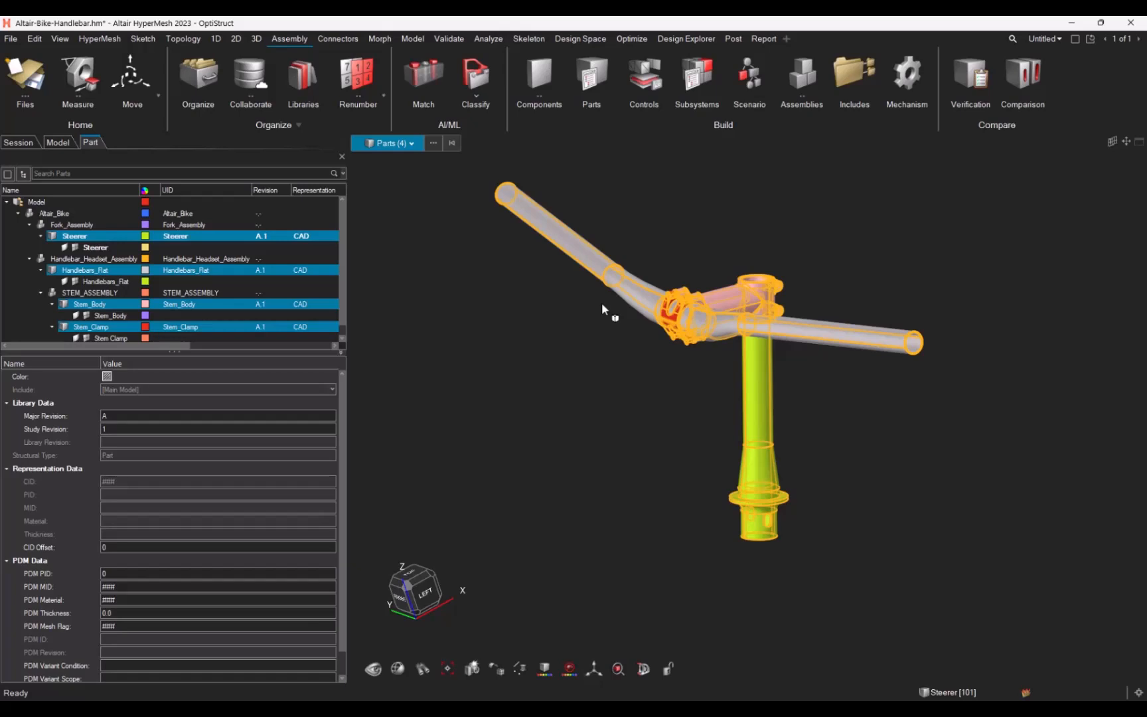
# Step: Inspect each part's PDM Mesh Flag in the property panel, one part at a time
pyautogui.click(80, 237)
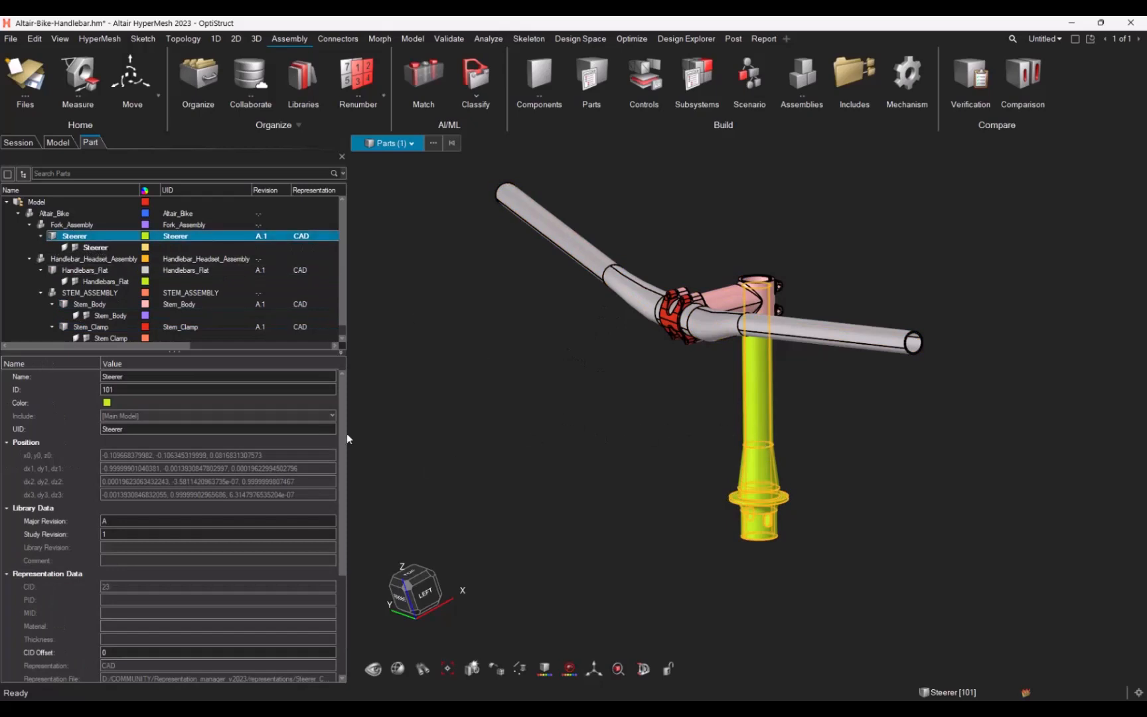
pyautogui.scroll(-1, 344, 483)
pyautogui.moveTo(344, 482); pyautogui.dragTo(352, 581)
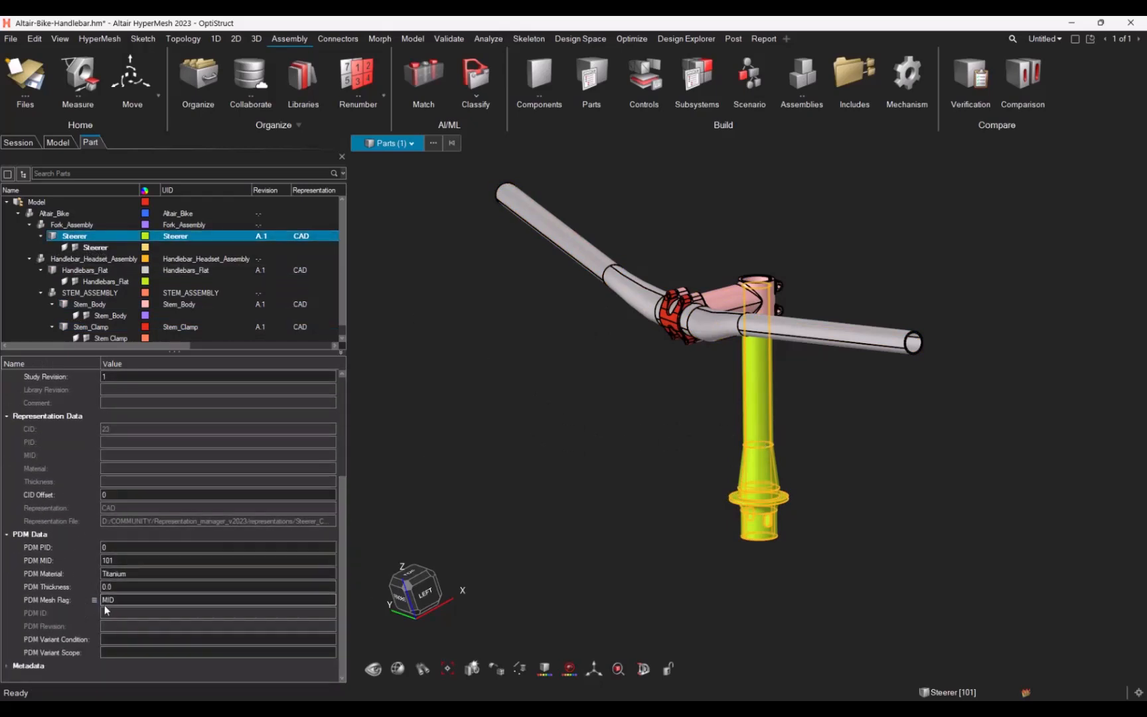
pyautogui.click(82, 271)
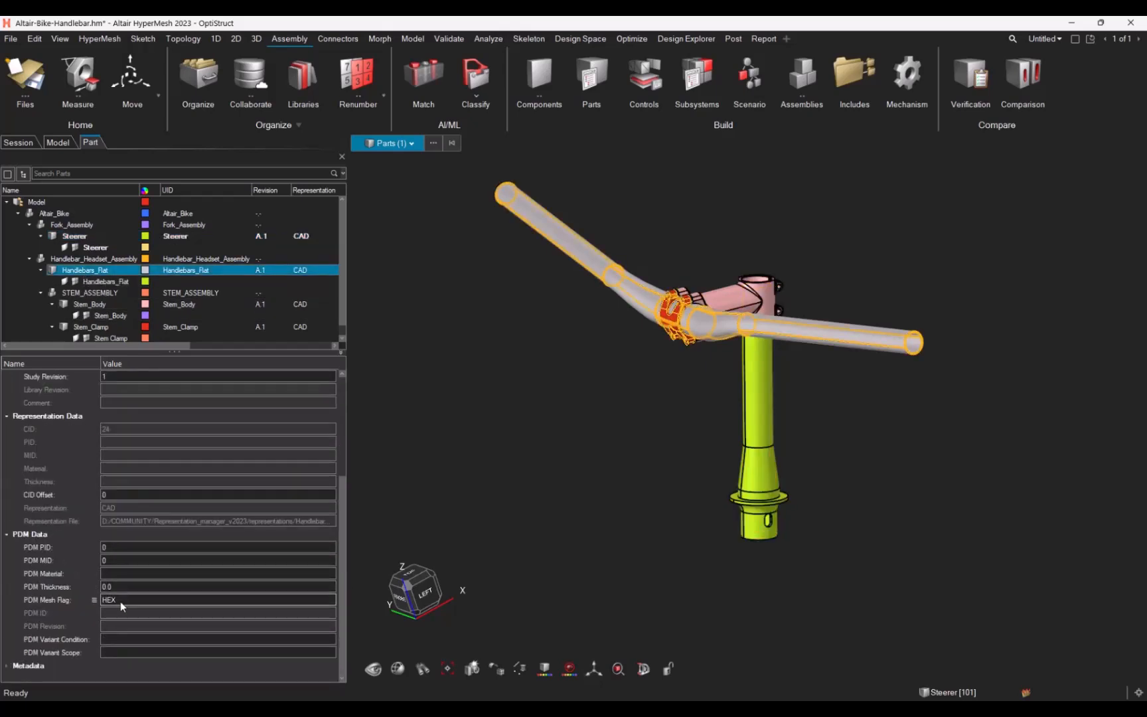
pyautogui.click(90, 304)
pyautogui.keyDown('ctrl'); pyautogui.click(98, 328); pyautogui.keyUp('ctrl')
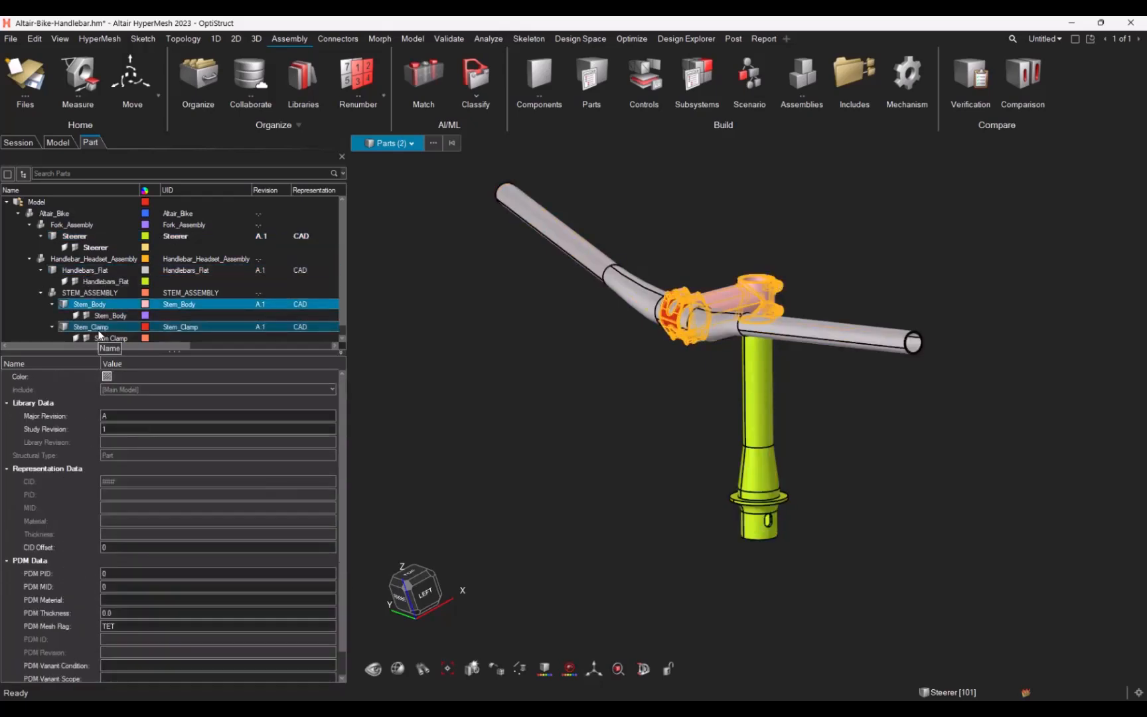
pyautogui.scroll(-1, 338, 442)
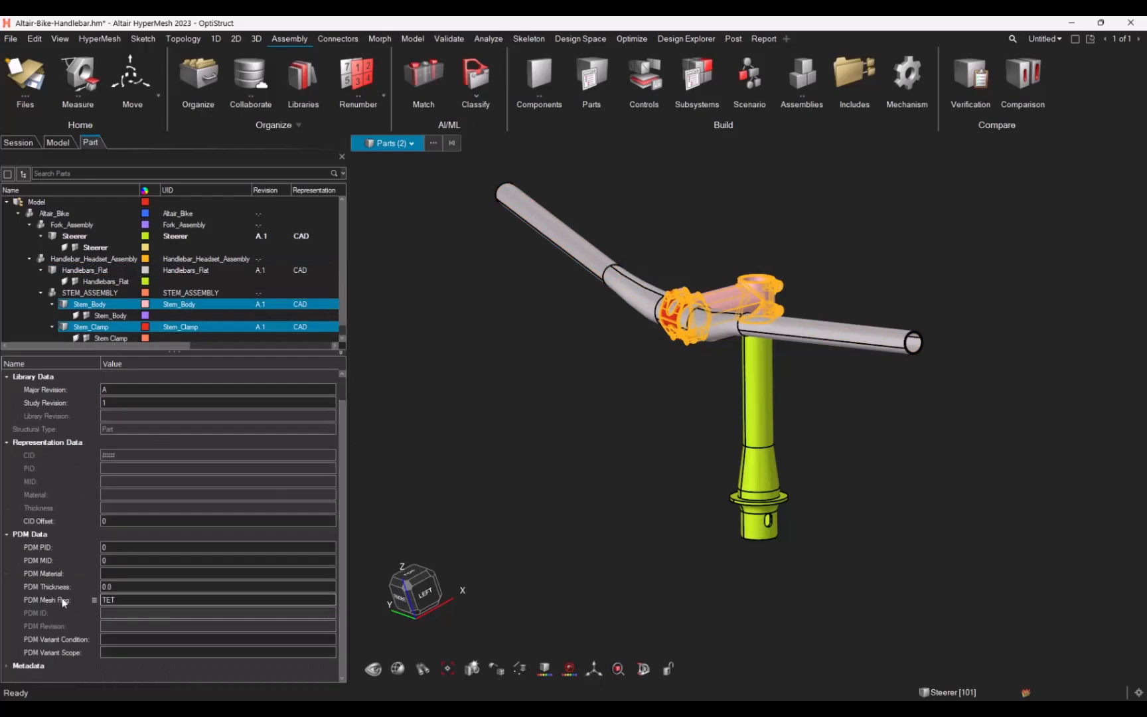
# Step: Zoom and rotate around the stem and handlebar to examine the generated meshes of each representation
pyautogui.click(850, 703)
pyautogui.moveTo(1146, 141); pyautogui.dragTo(663, 95)
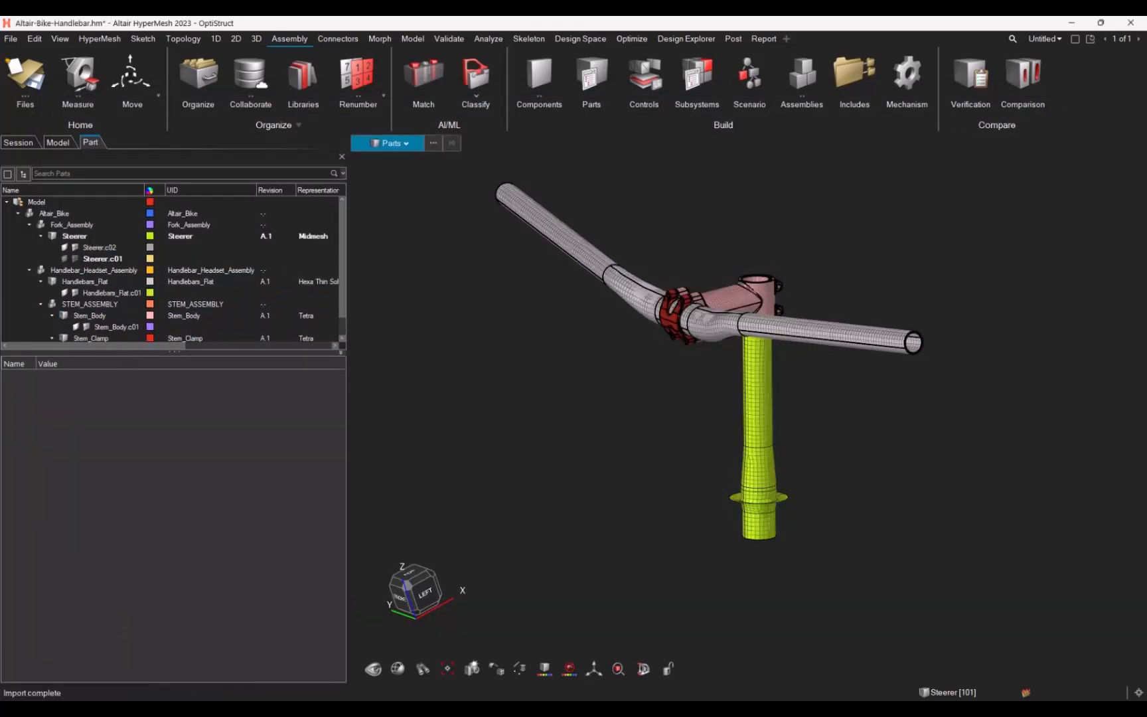
pyautogui.scroll(5, 754, 370)
pyautogui.moveTo(770, 390); pyautogui.dragTo(765, 428, button='middle')
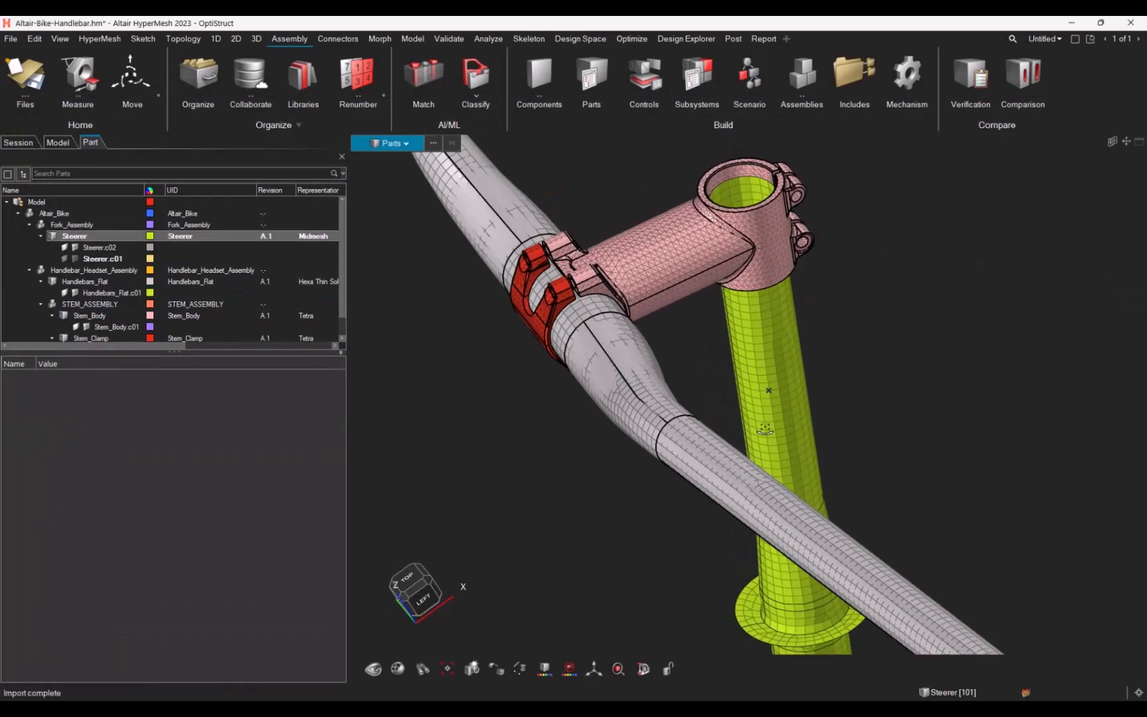
pyautogui.scroll(3, 648, 257)
pyautogui.moveTo(649, 257); pyautogui.dragTo(699, 228, button='middle')
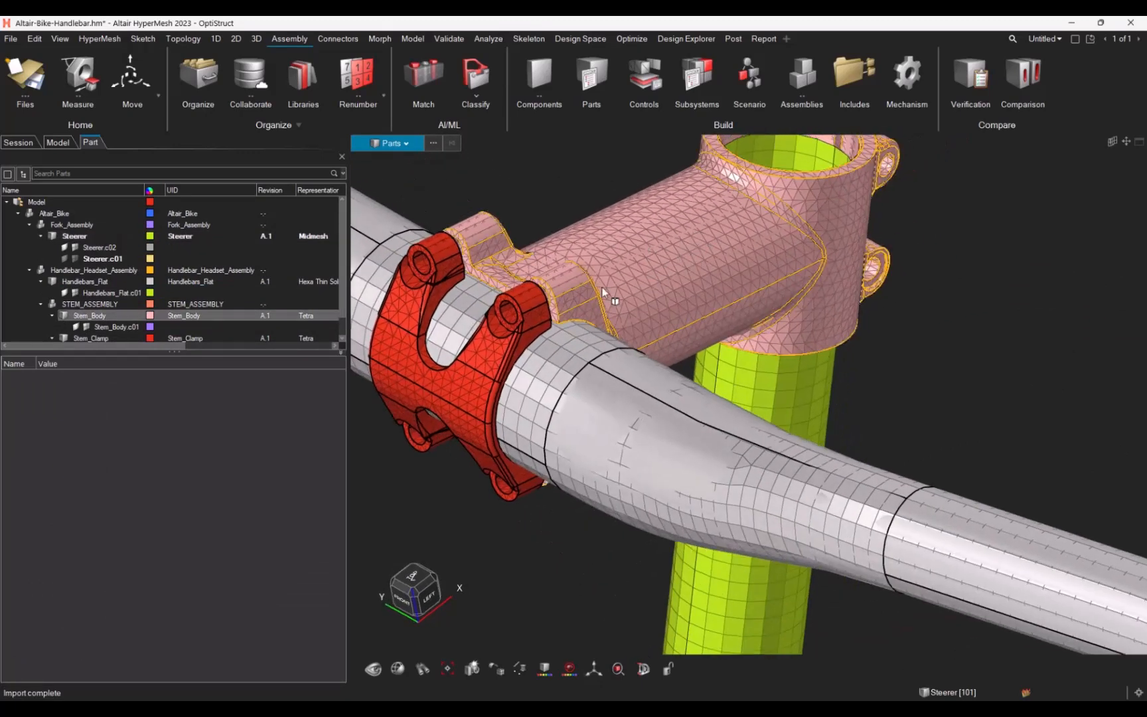
pyautogui.moveTo(661, 338); pyautogui.dragTo(732, 373, button='middle')
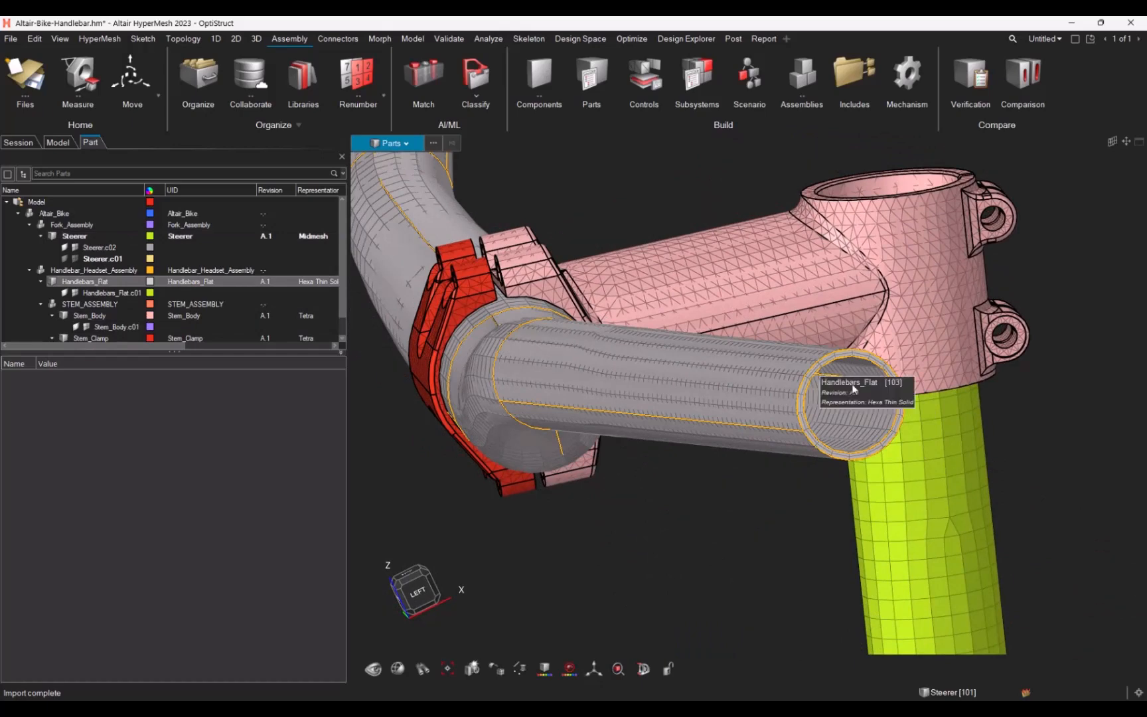
pyautogui.scroll(-6, 786, 344)
pyautogui.moveTo(785, 351); pyautogui.dragTo(808, 398, button='middle')
pyautogui.scroll(5, 823, 494)
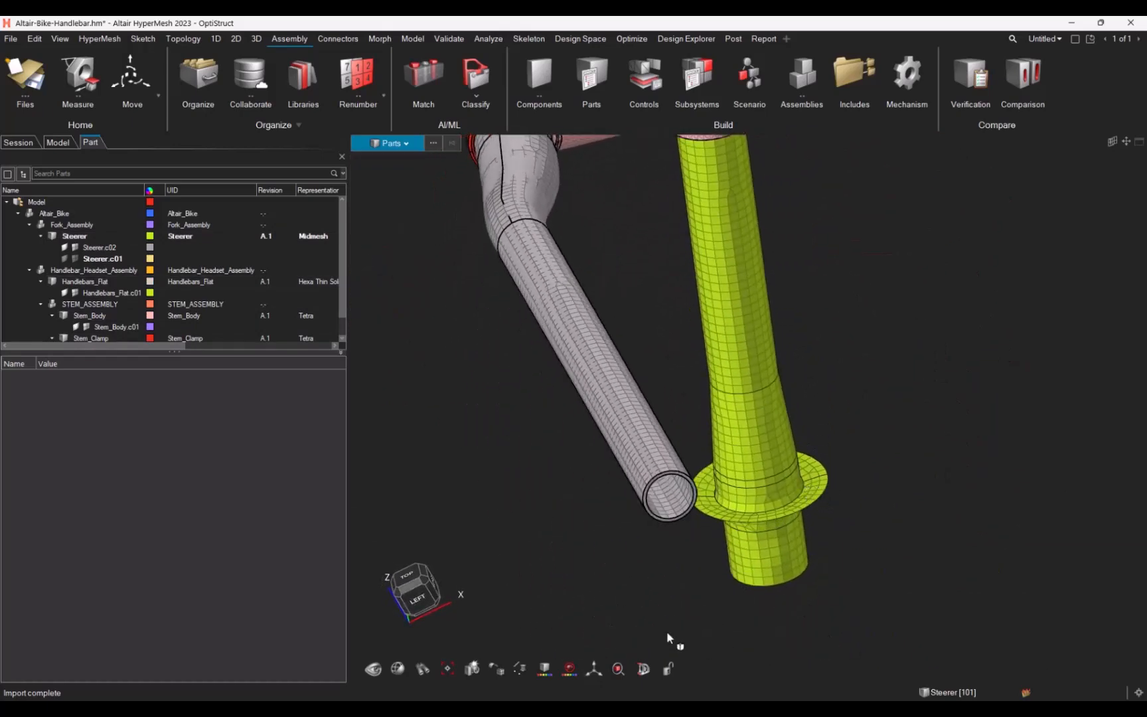
# Step: Add a section cut through the stem assembly to view the internal mesh
pyautogui.click(643, 669)
pyautogui.click(755, 599)
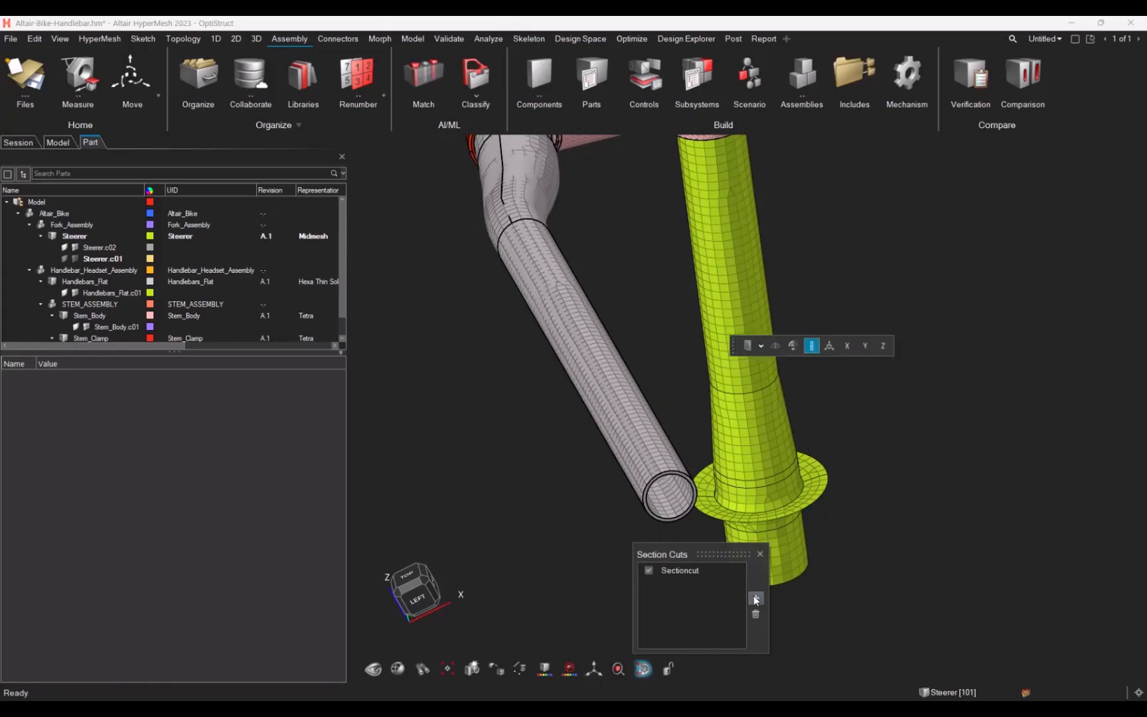
pyautogui.scroll(-3, 830, 328)
pyautogui.scroll(8, 649, 235)
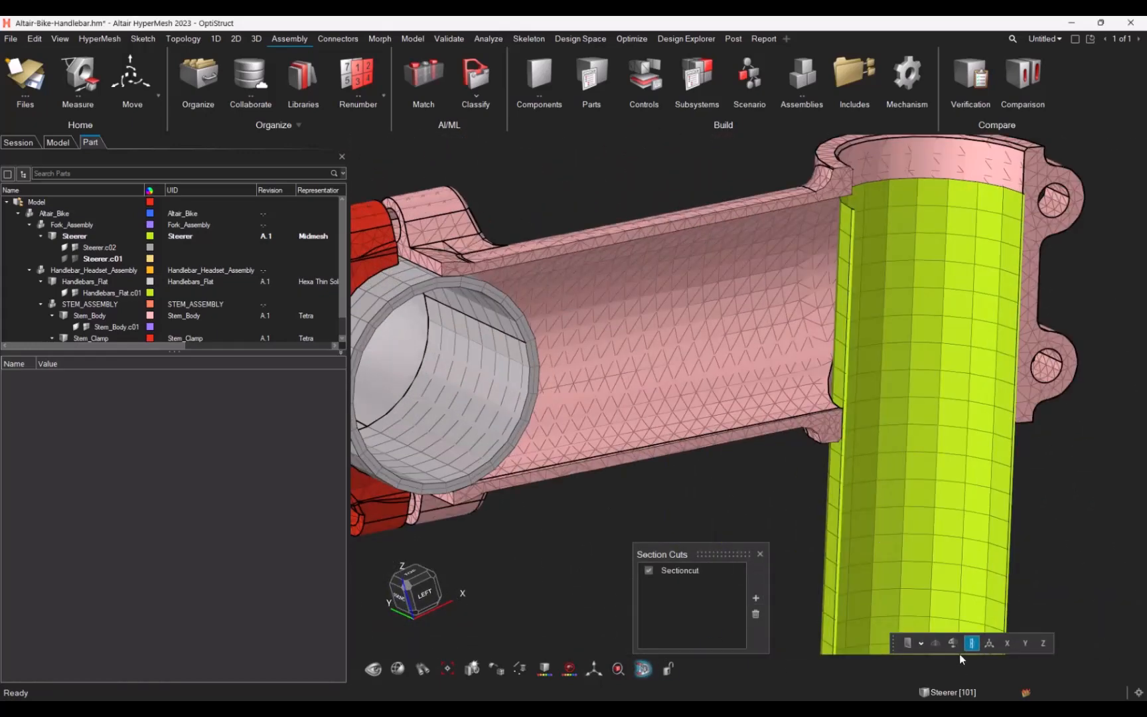
pyautogui.click(972, 642)
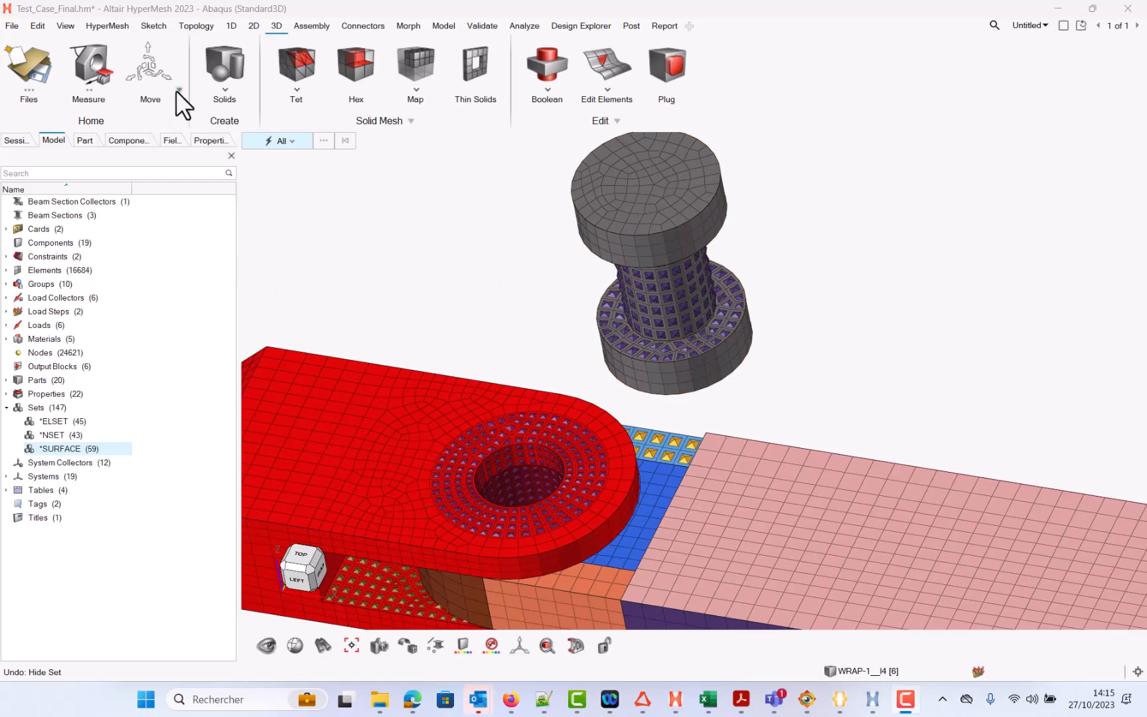
# Step: Start the Move tool in Position mode and select the bolt component as the entity to position
pyautogui.click(154, 72)
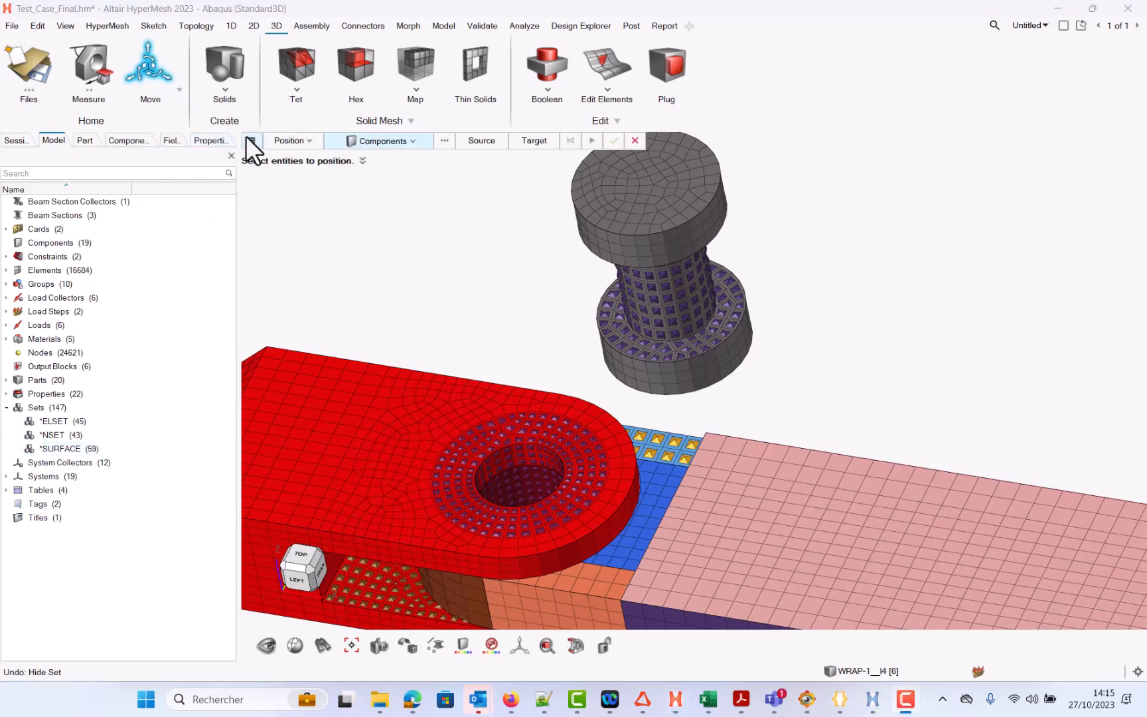
pyautogui.click(292, 140)
pyautogui.click(300, 158)
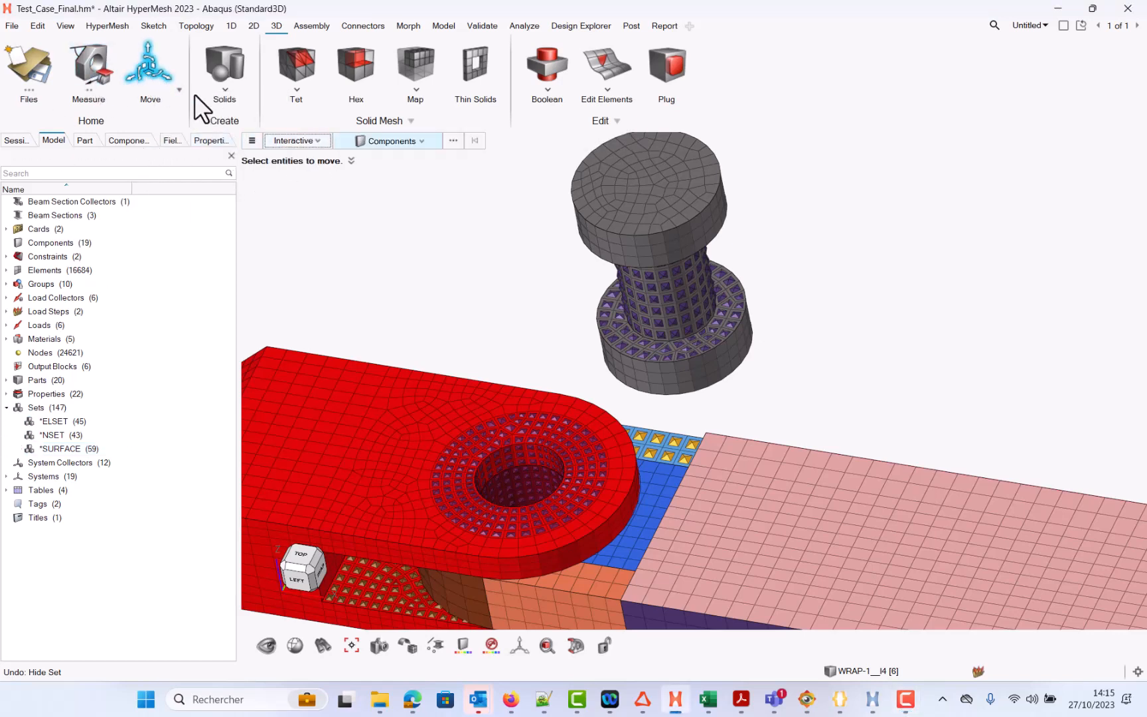
pyautogui.click(323, 140)
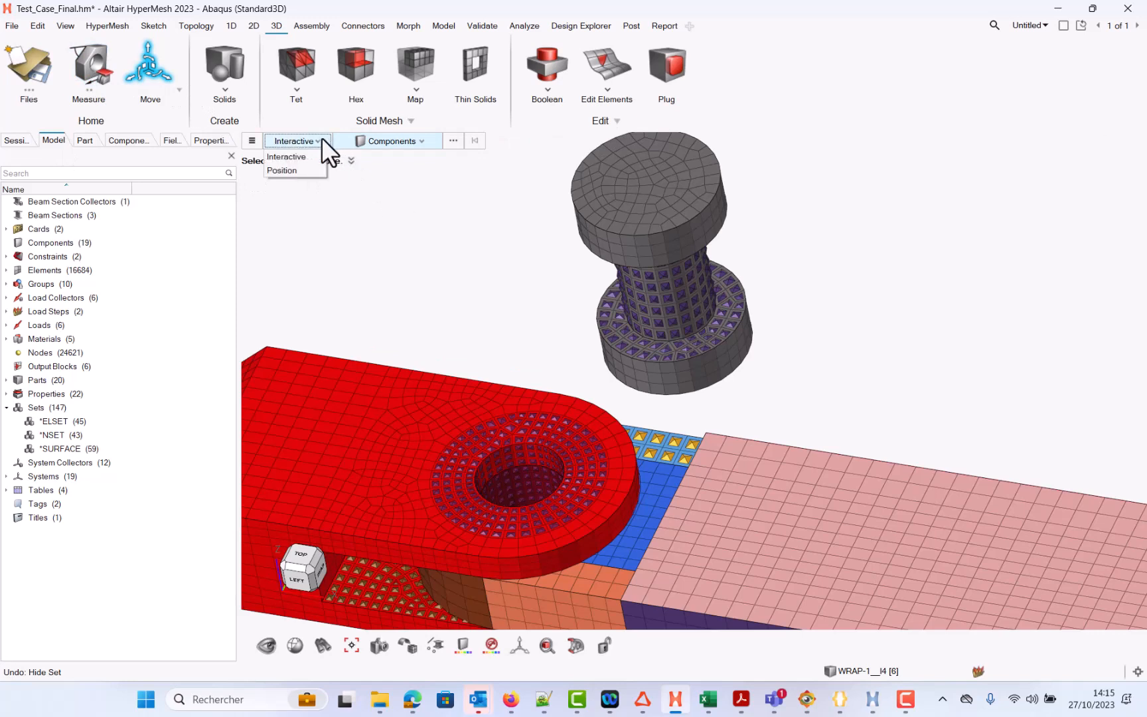
pyautogui.click(311, 172)
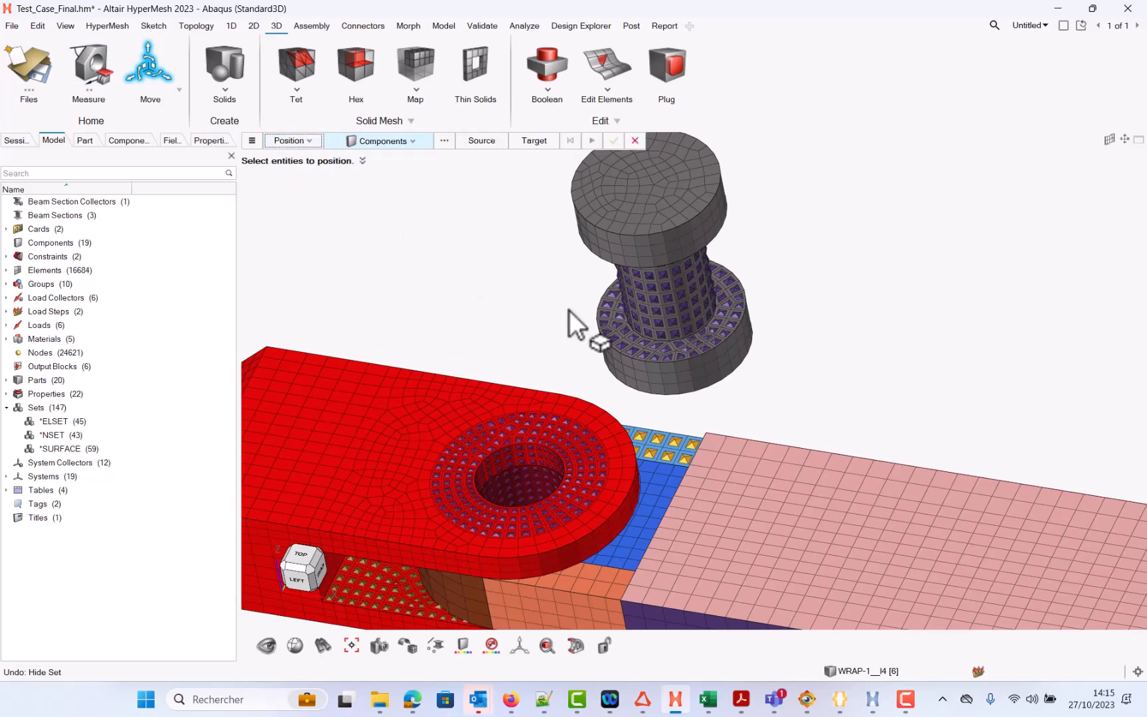
pyautogui.click(648, 238)
pyautogui.click(419, 141)
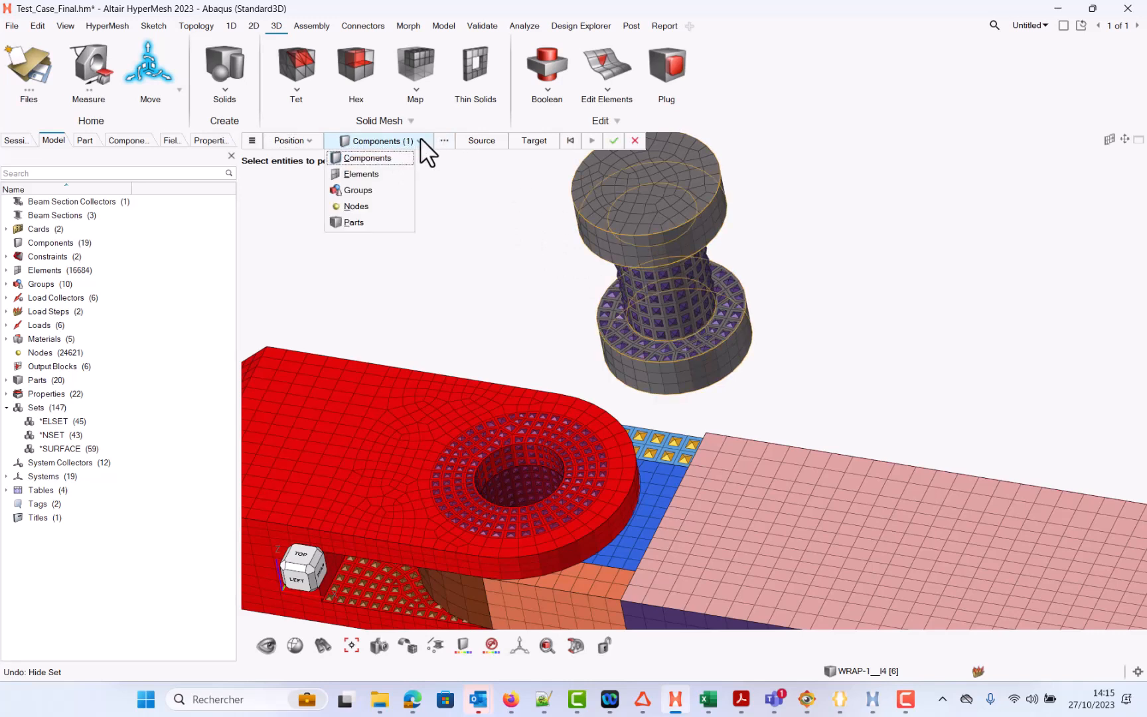
pyautogui.click(421, 139)
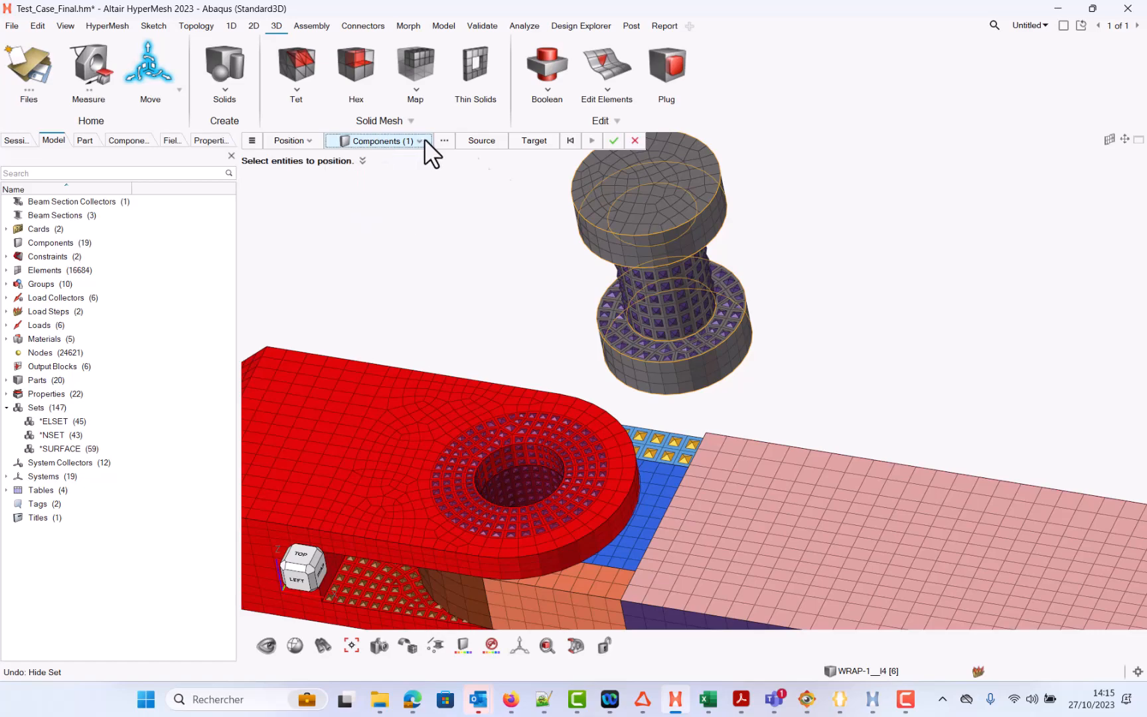
# Step: Pick three source locations on the bolt's top face
pyautogui.click(478, 140)
pyautogui.keyDown('ctrl'); pyautogui.moveTo(602, 287); pyautogui.dragTo(663, 302); pyautogui.keyUp('ctrl')
pyautogui.moveTo(664, 302); pyautogui.dragTo(597, 389, button='middle')
pyautogui.scroll(6, 670, 347)
pyautogui.scroll(-4, 667, 342)
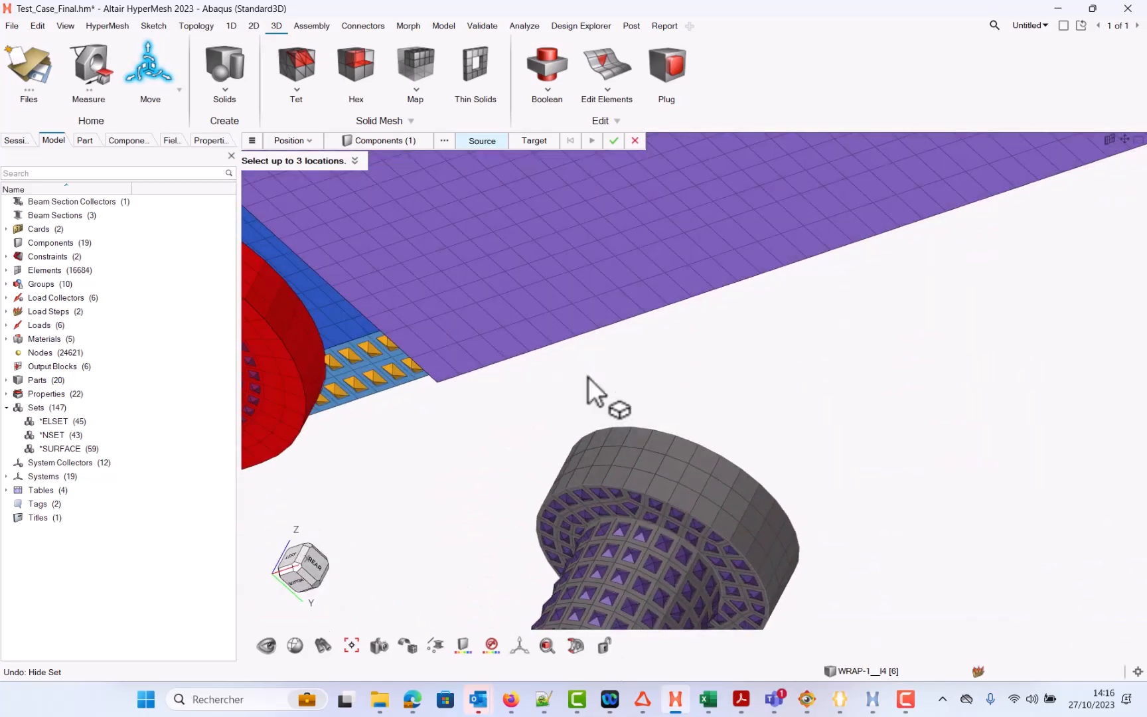
pyautogui.click(638, 520)
pyautogui.moveTo(811, 591); pyautogui.dragTo(787, 397, button='middle')
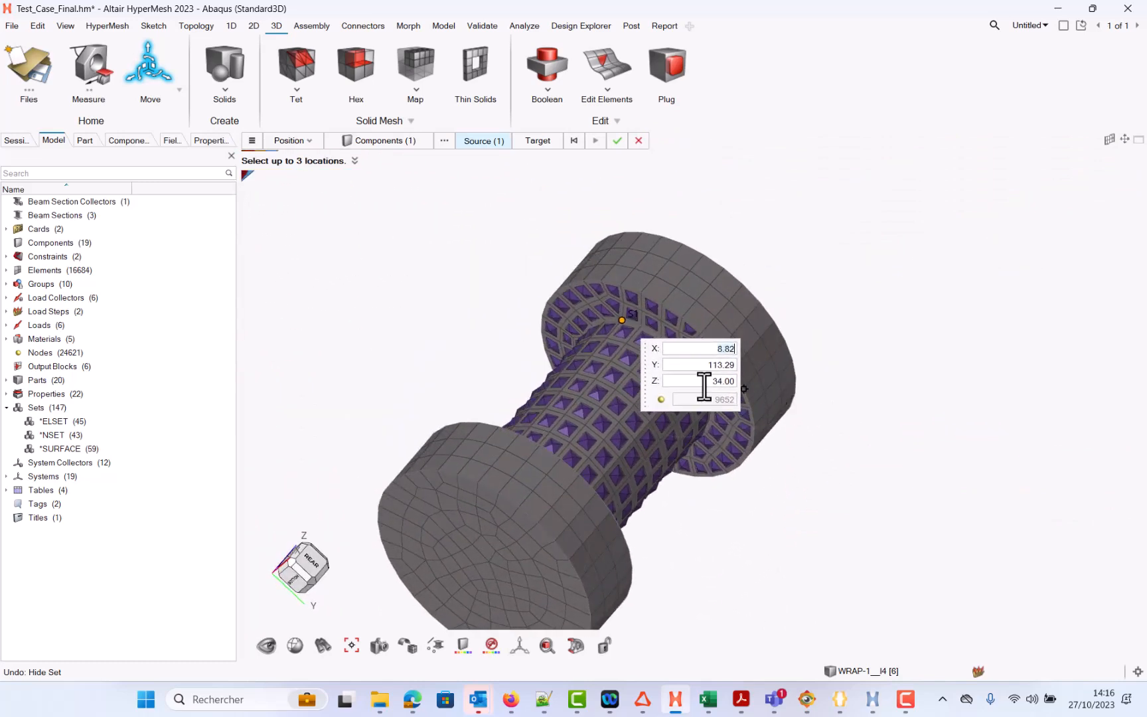
pyautogui.moveTo(644, 383); pyautogui.dragTo(841, 502)
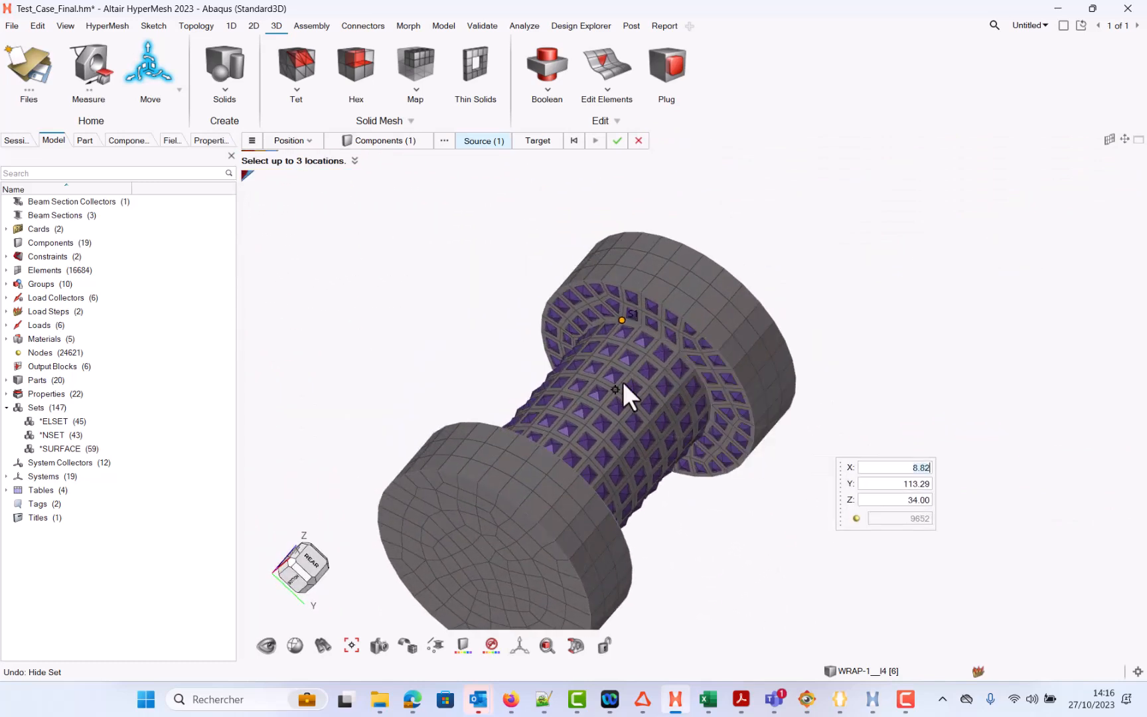
pyautogui.click(712, 424)
pyautogui.moveTo(603, 424); pyautogui.dragTo(729, 411, button='middle')
pyautogui.moveTo(479, 403); pyautogui.dragTo(531, 419, button='middle')
pyautogui.click(442, 435)
pyautogui.moveTo(442, 435); pyautogui.dragTo(598, 399, button='middle')
pyautogui.moveTo(587, 471); pyautogui.dragTo(654, 368, button='middle')
# Step: Pick three target locations around the hole in the red lug and apply the positioning
pyautogui.click(539, 140)
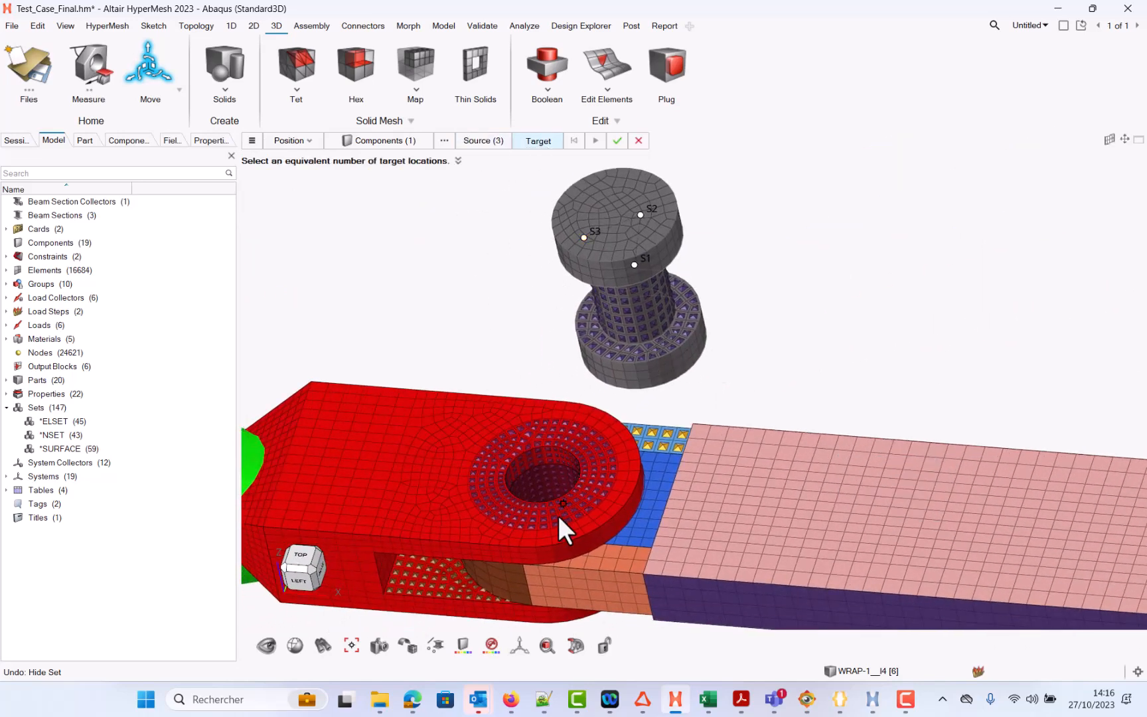
pyautogui.click(554, 499)
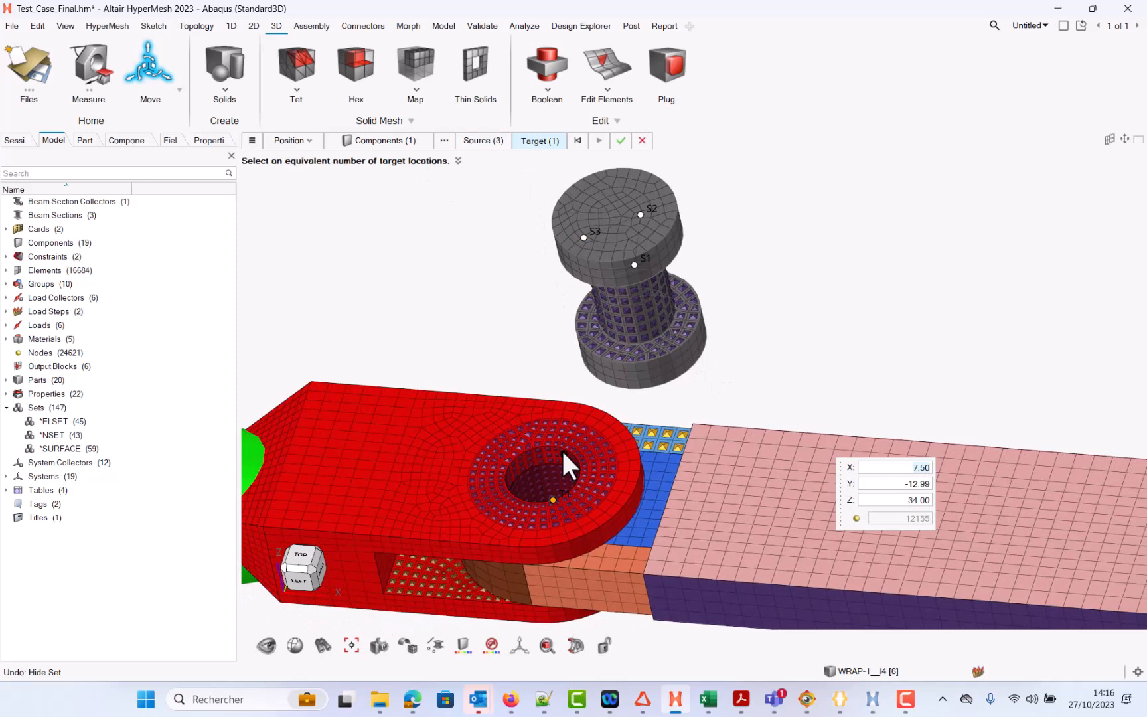
pyautogui.click(565, 449)
pyautogui.click(508, 462)
pyautogui.click(599, 140)
pyautogui.keyDown('ctrl'); pyautogui.moveTo(647, 405); pyautogui.dragTo(664, 368); pyautogui.keyUp('ctrl')
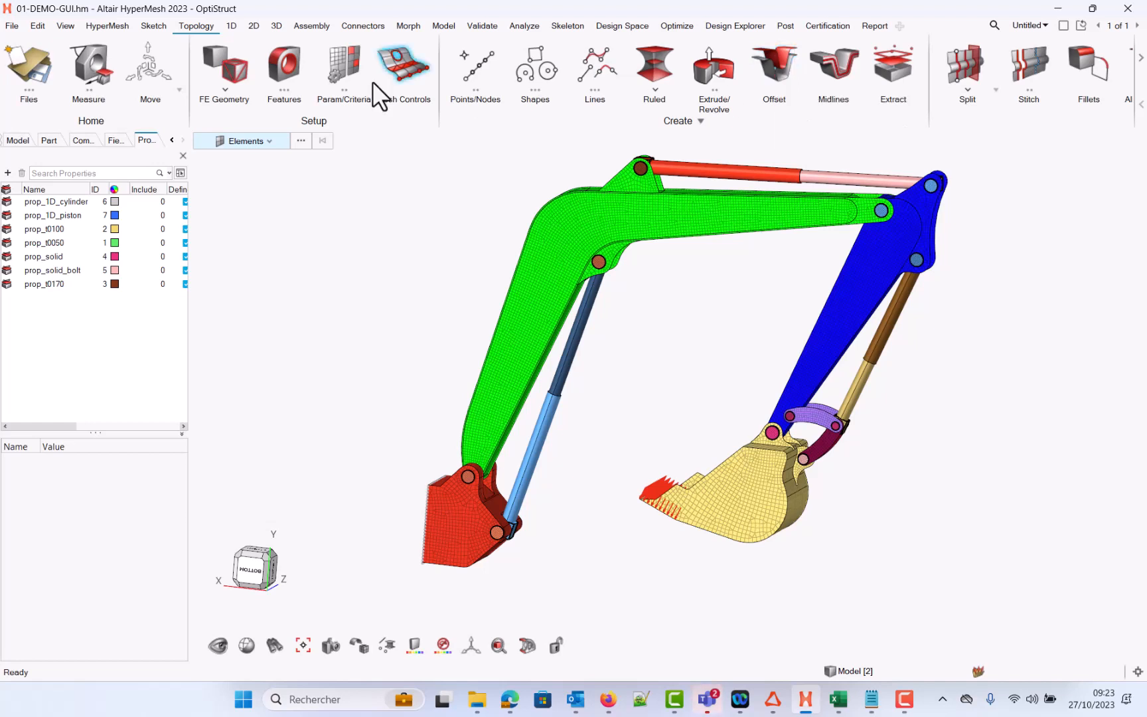
# Step: Browse the 1D and 2D meshing ribbons and view the General 2D Mesh options
pyautogui.click(230, 27)
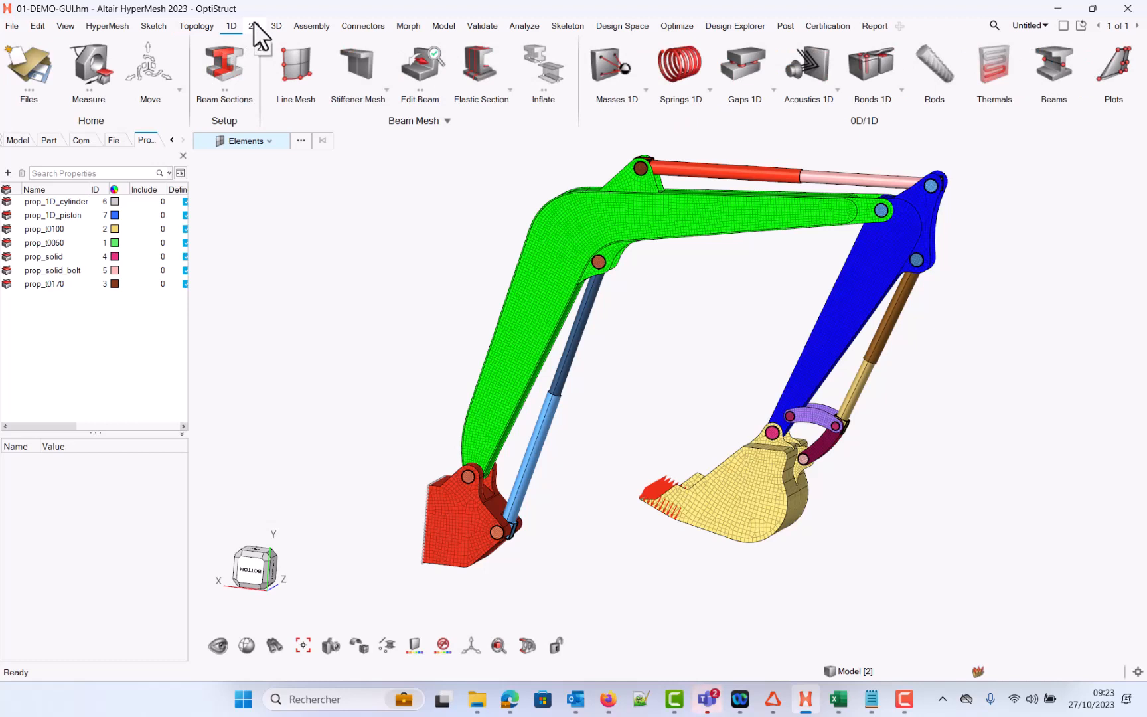
pyautogui.click(255, 25)
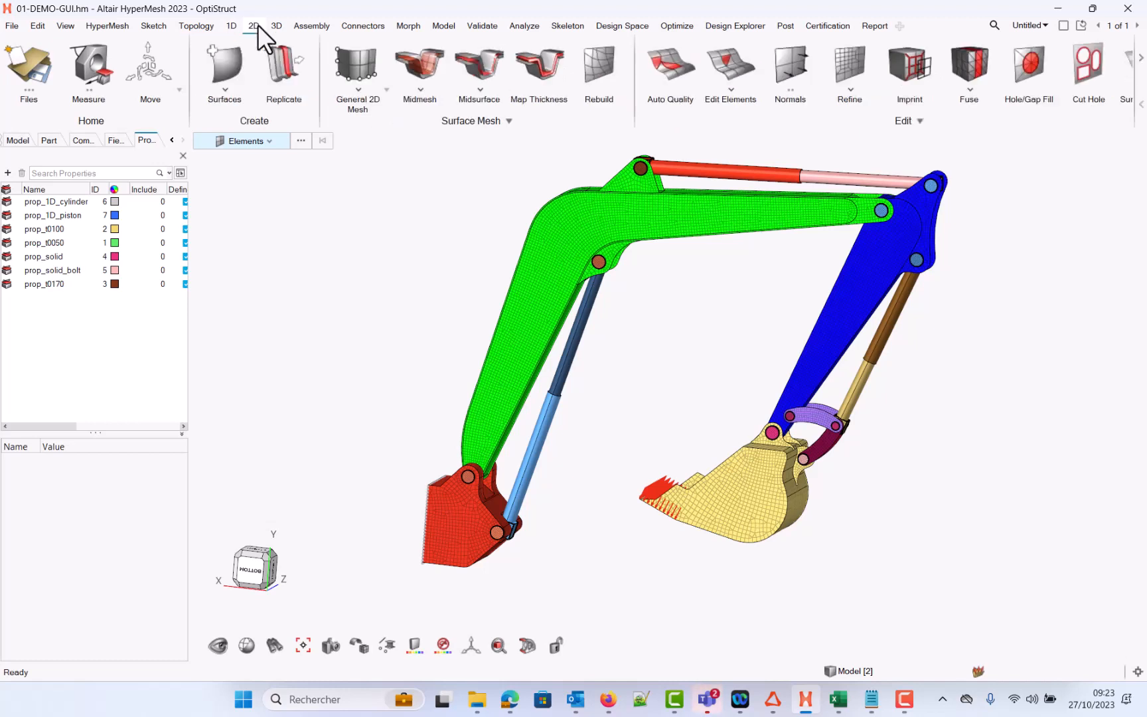
pyautogui.click(386, 89)
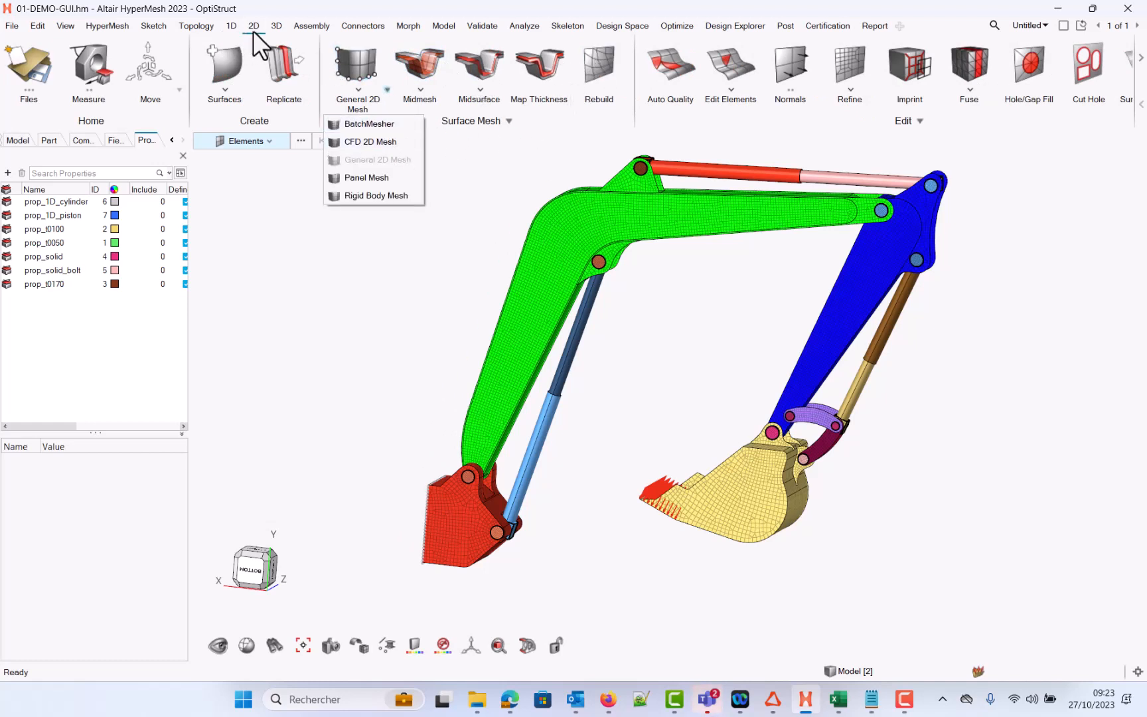
# Step: Open the 3D ribbon and start the Boolean tool to view its Combine, Subtract and Intersect options
pyautogui.click(276, 26)
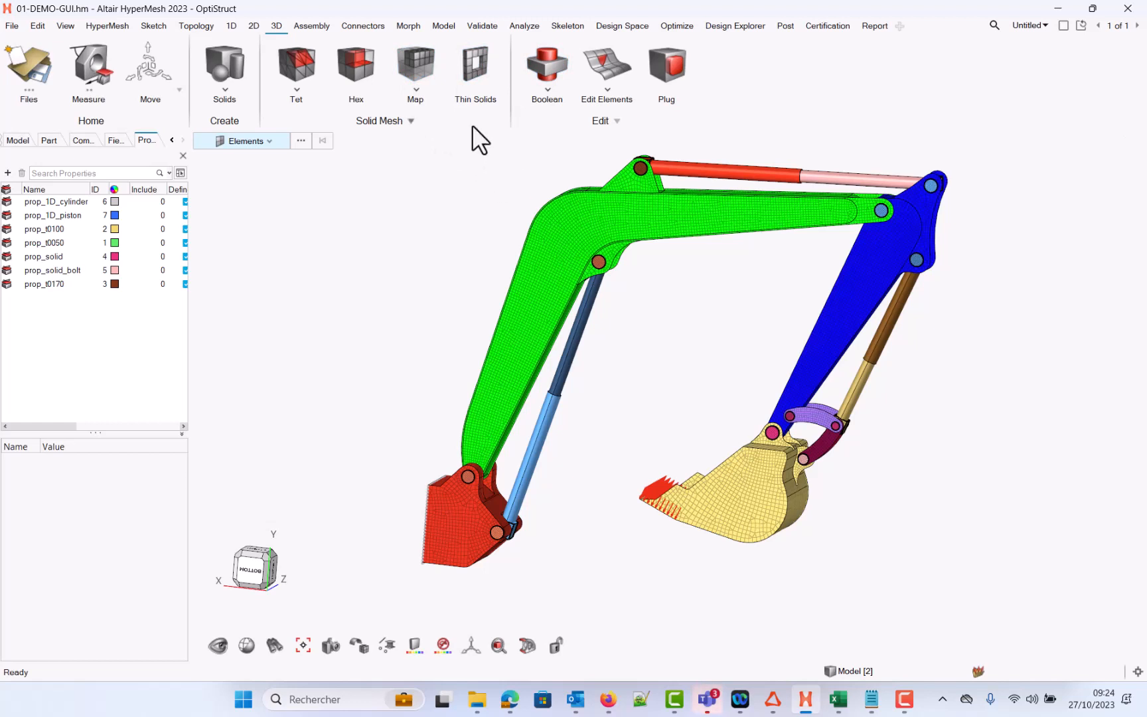
pyautogui.click(547, 89)
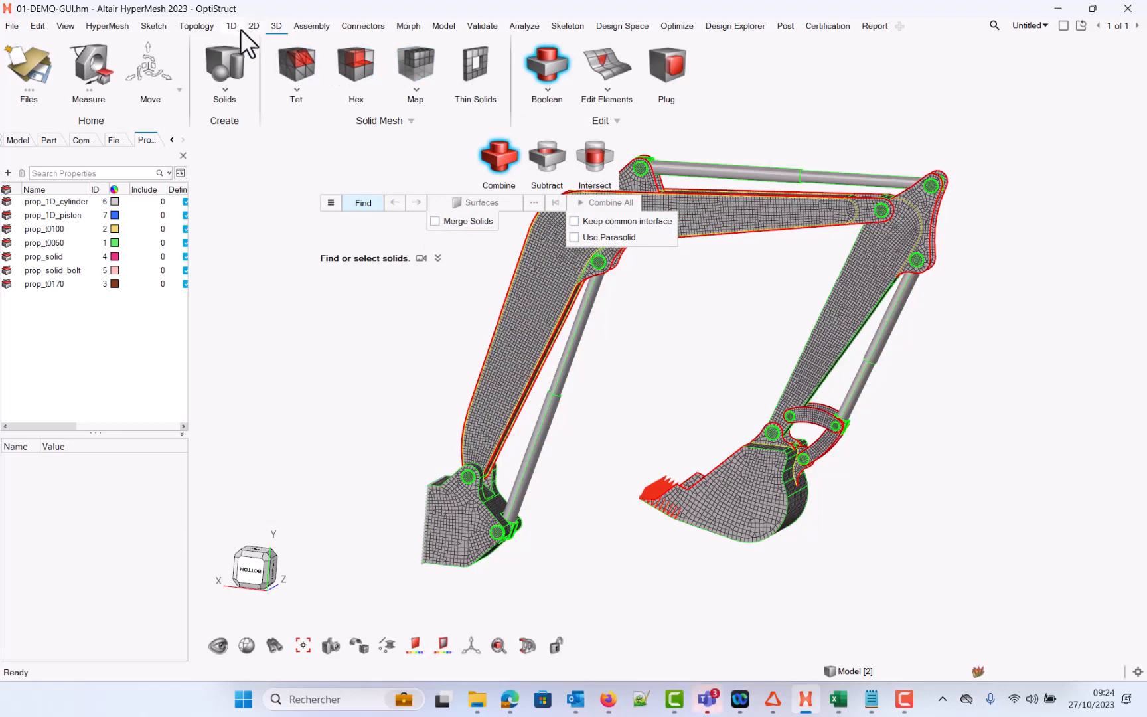
pyautogui.click(191, 25)
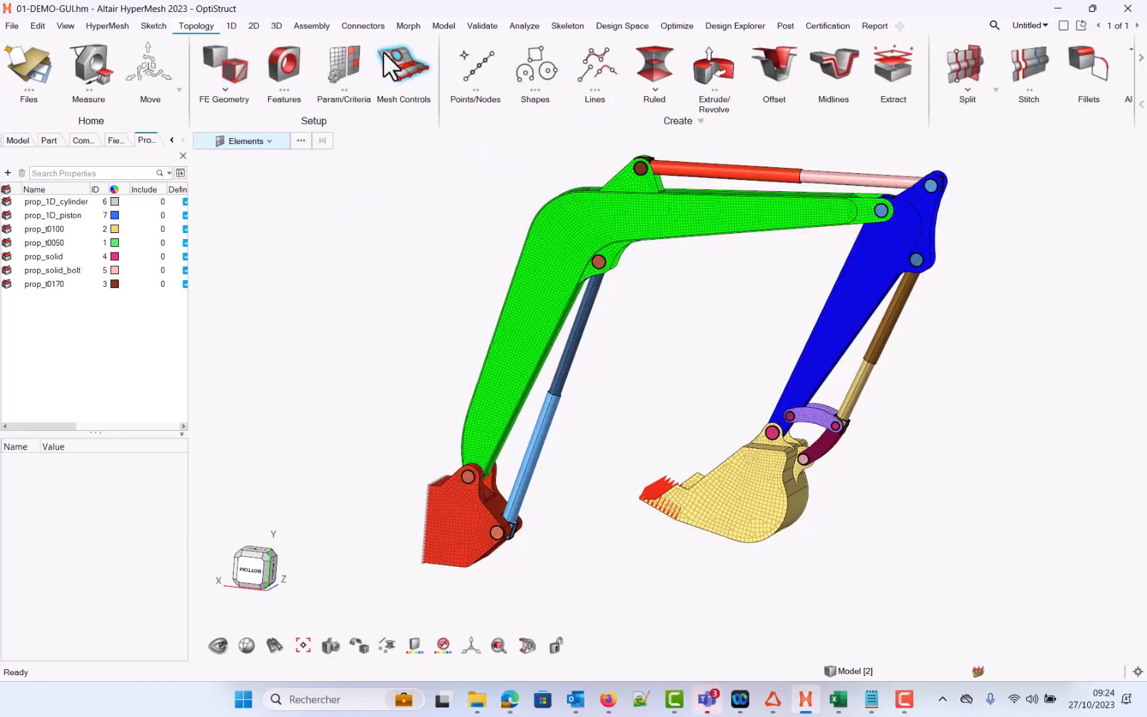
# Step: Start the Points/Nodes tool on the Topology ribbon and view its extraction modes
pyautogui.click(481, 90)
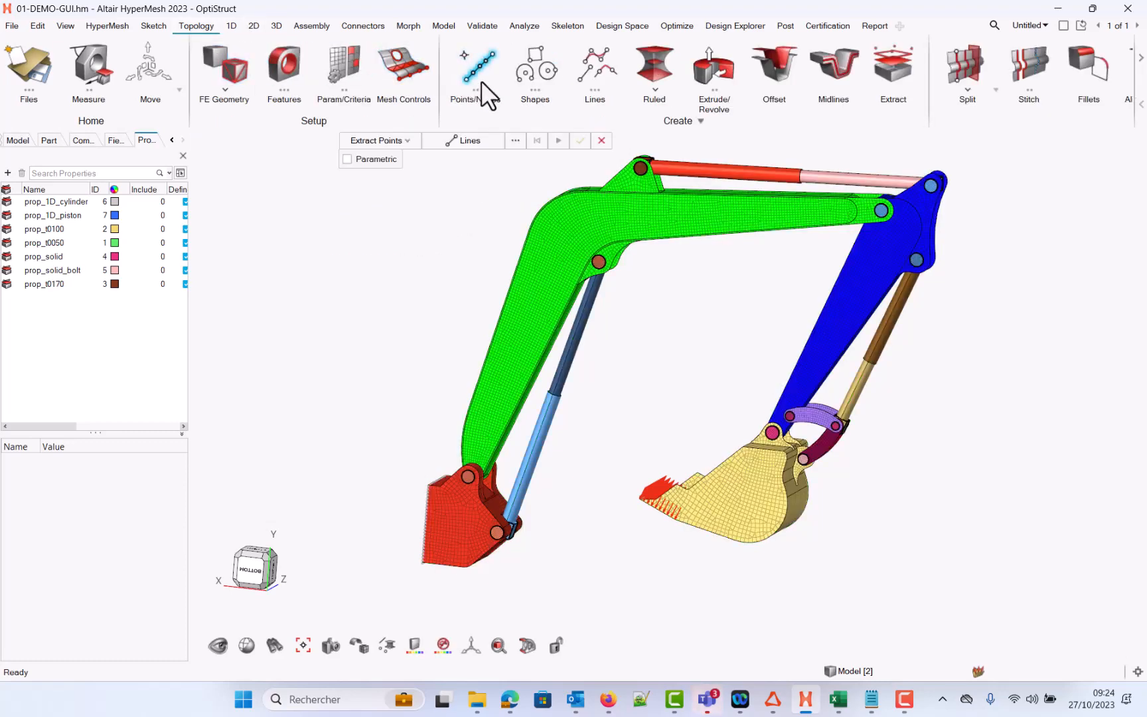
pyautogui.click(407, 141)
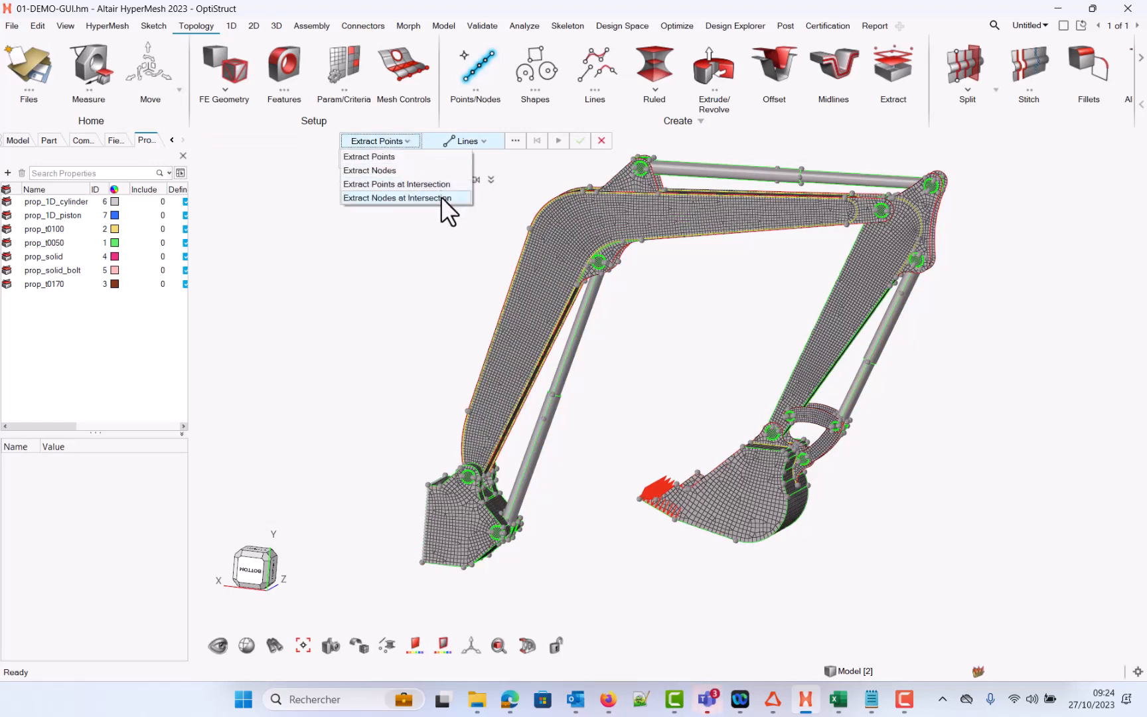
# Step: Start the Lines tool in Extract at Intersection mode and review the intersecting entity types
pyautogui.click(594, 92)
pyautogui.click(586, 75)
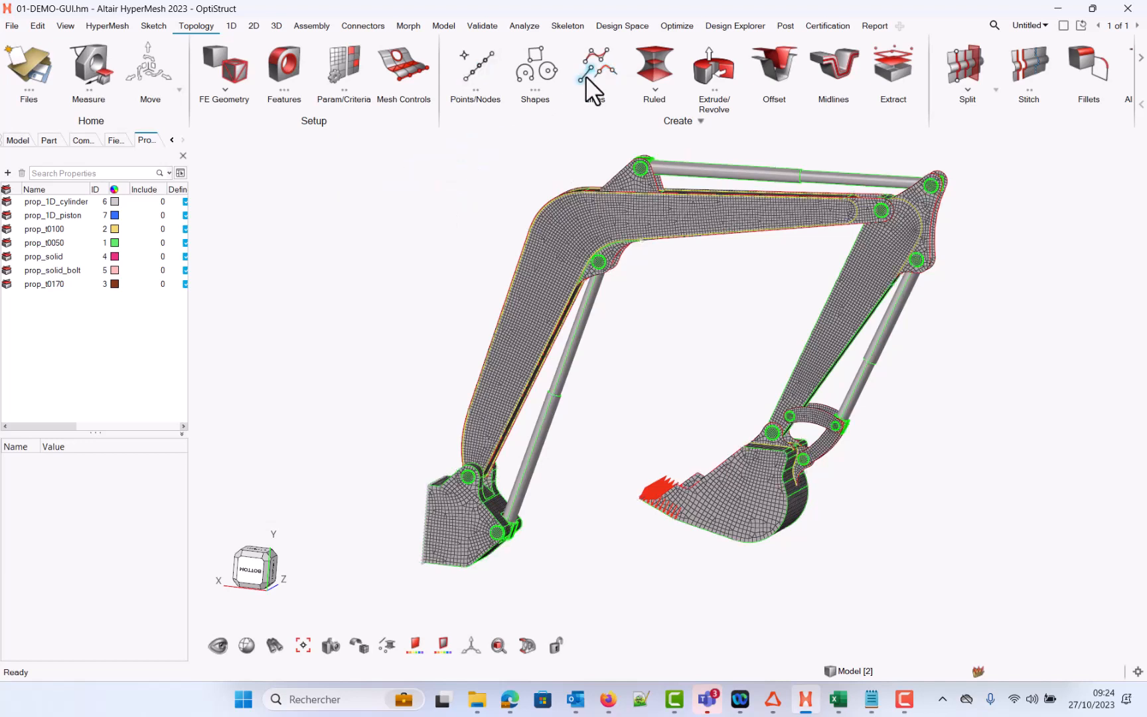
pyautogui.click(602, 142)
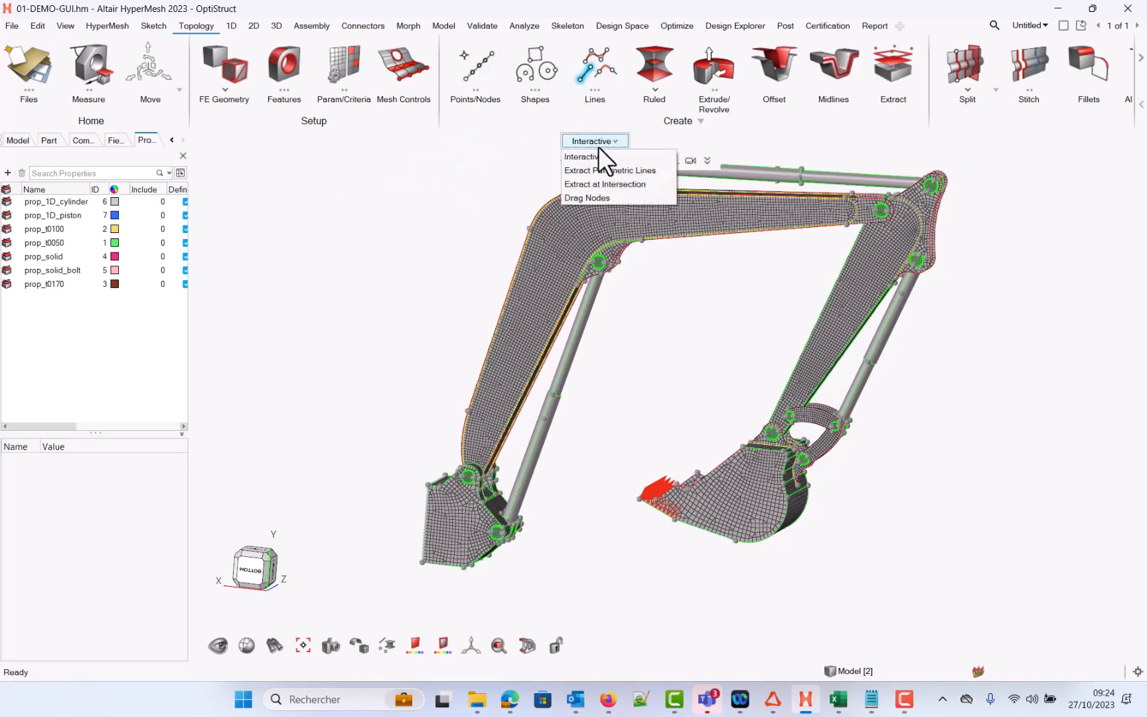
pyautogui.click(606, 185)
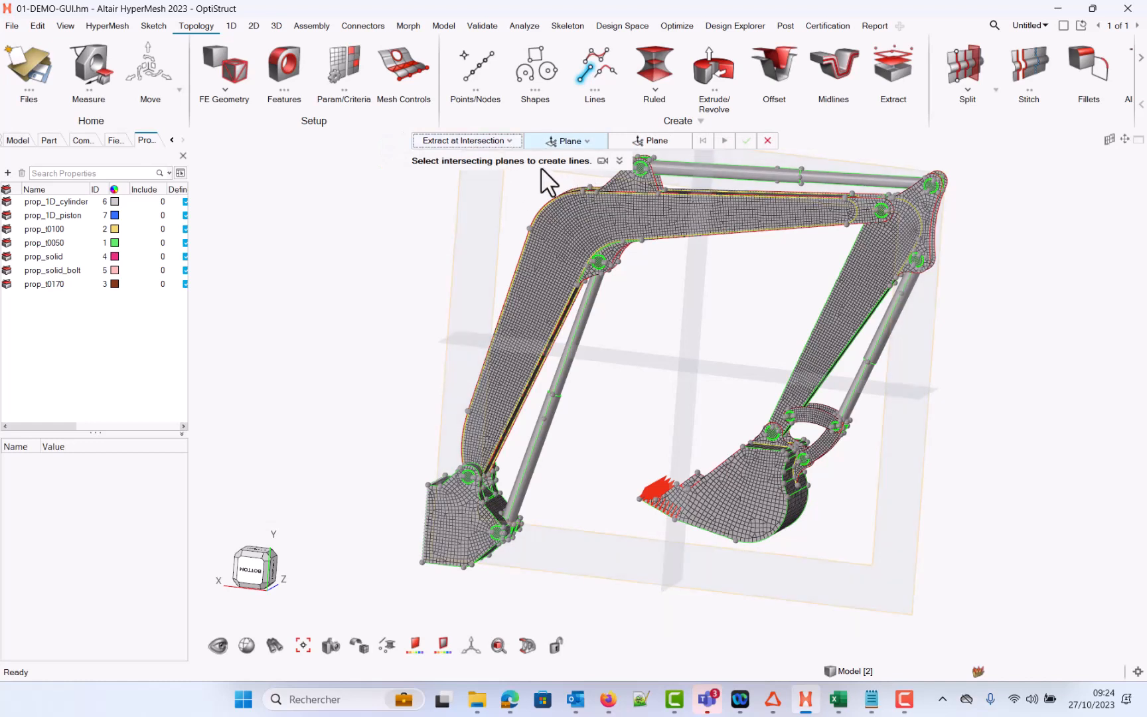
pyautogui.click(565, 140)
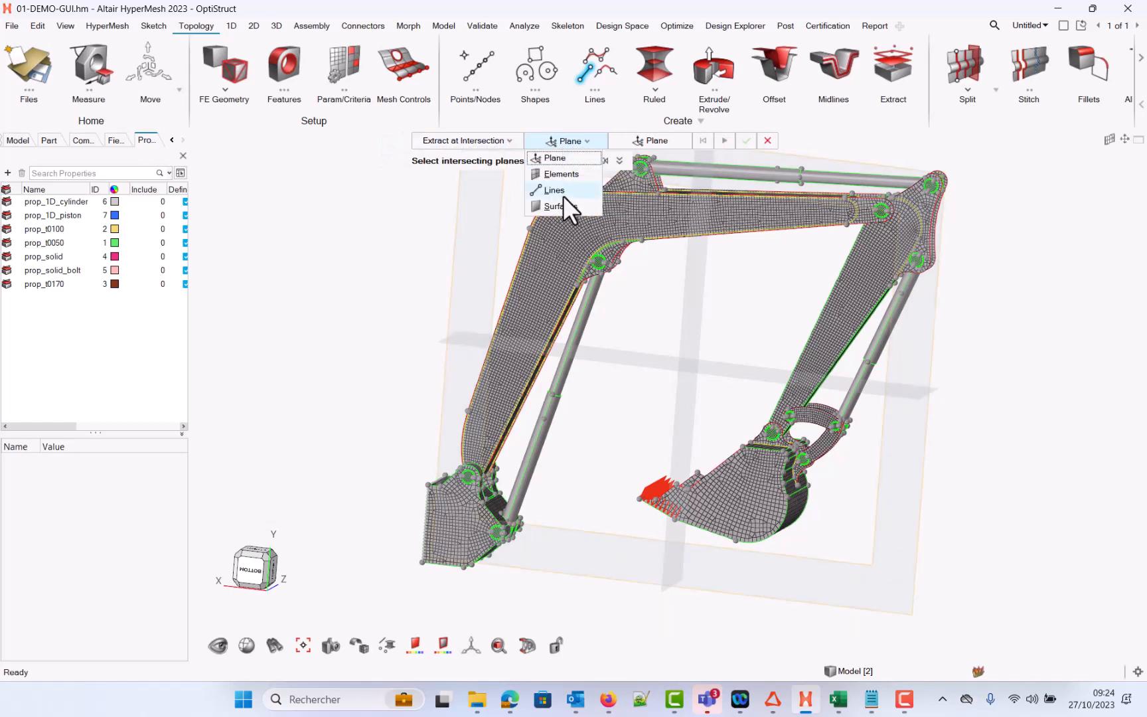
pyautogui.click(360, 138)
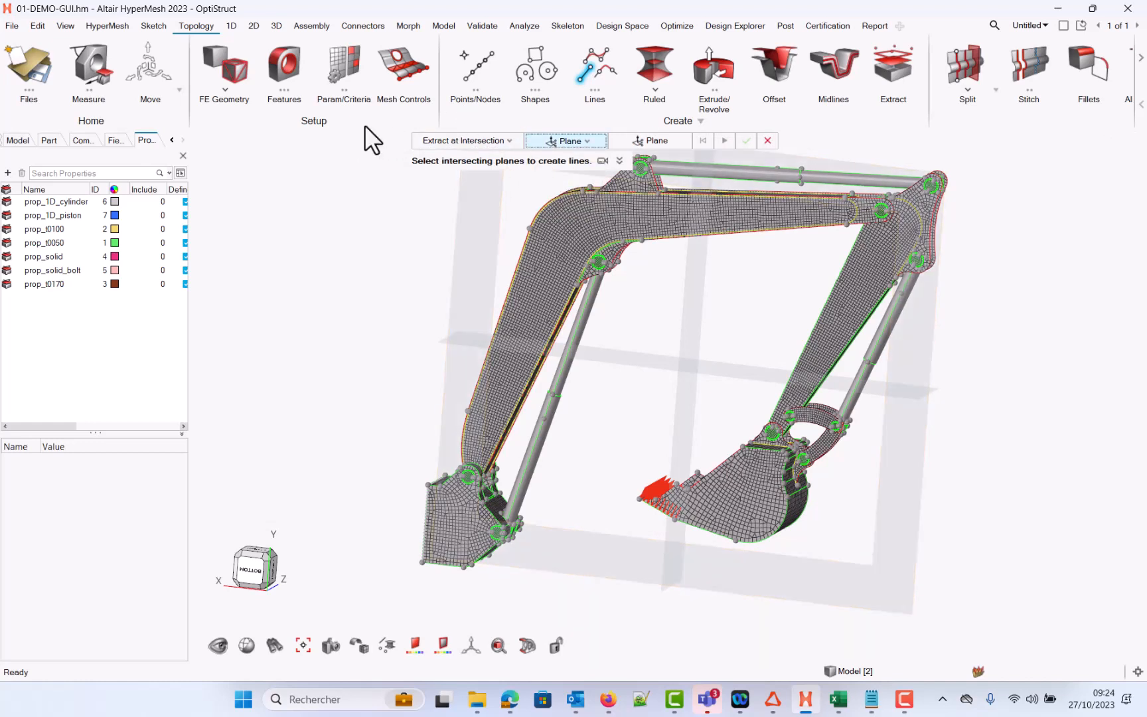
# Step: Scroll through the remaining Topology ribbon tools and open the Validate ribbon
pyautogui.scroll(-1, 1056, 71)
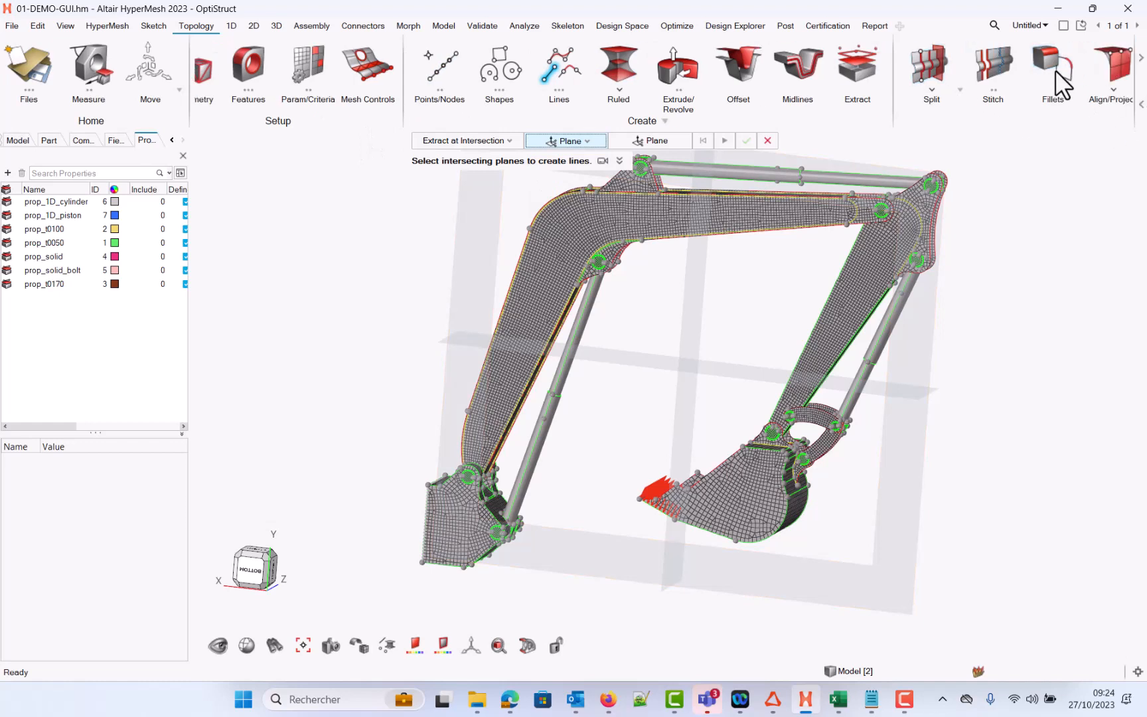
pyautogui.scroll(-3, 1063, 83)
pyautogui.scroll(-1, 990, 66)
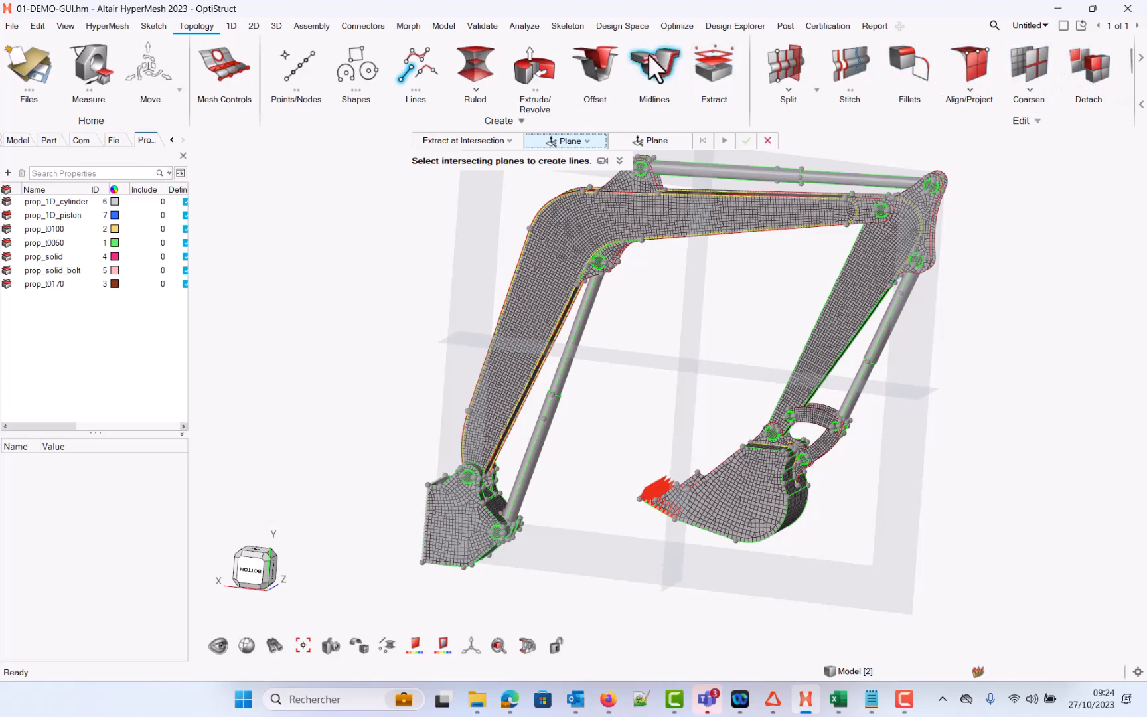
pyautogui.click(485, 25)
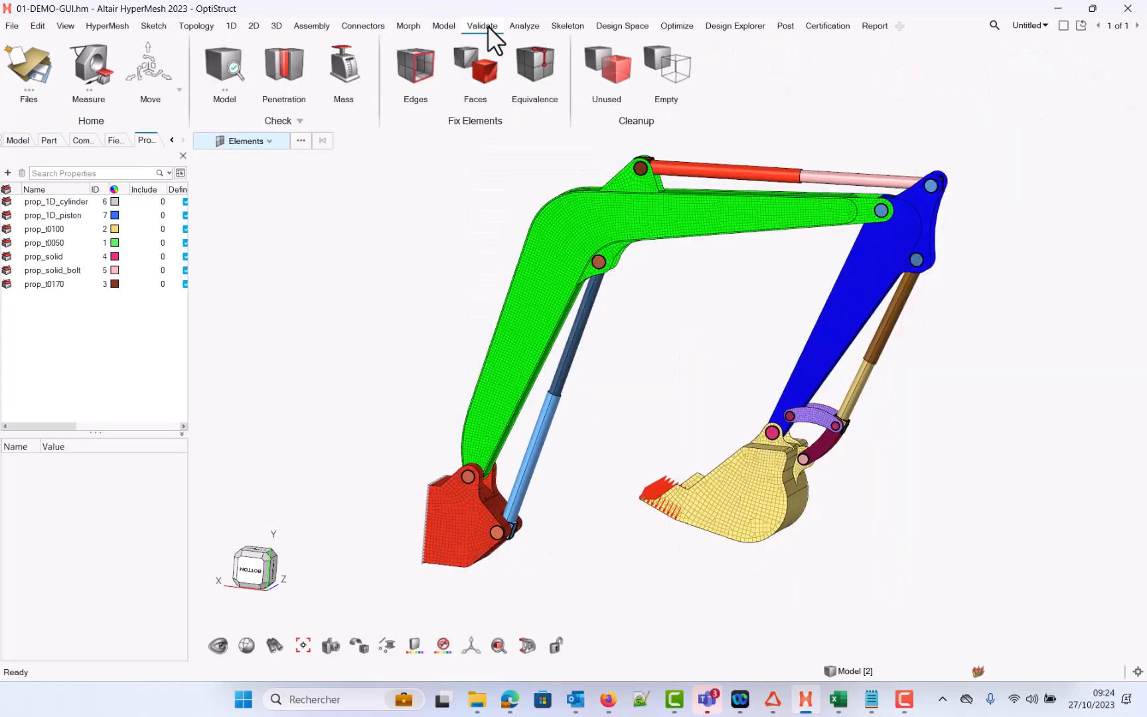
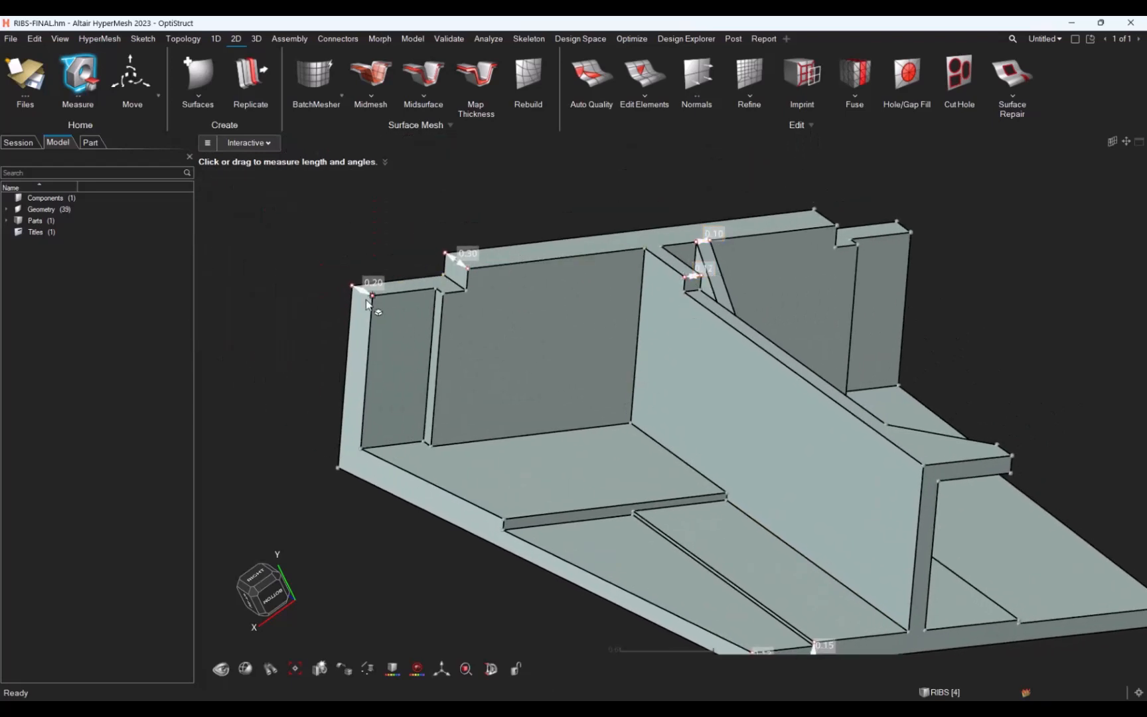
# Step: Create and load a 0.2mm shell representation of the RIBS part using the Offset+Planes midsurface method
pyautogui.click(93, 142)
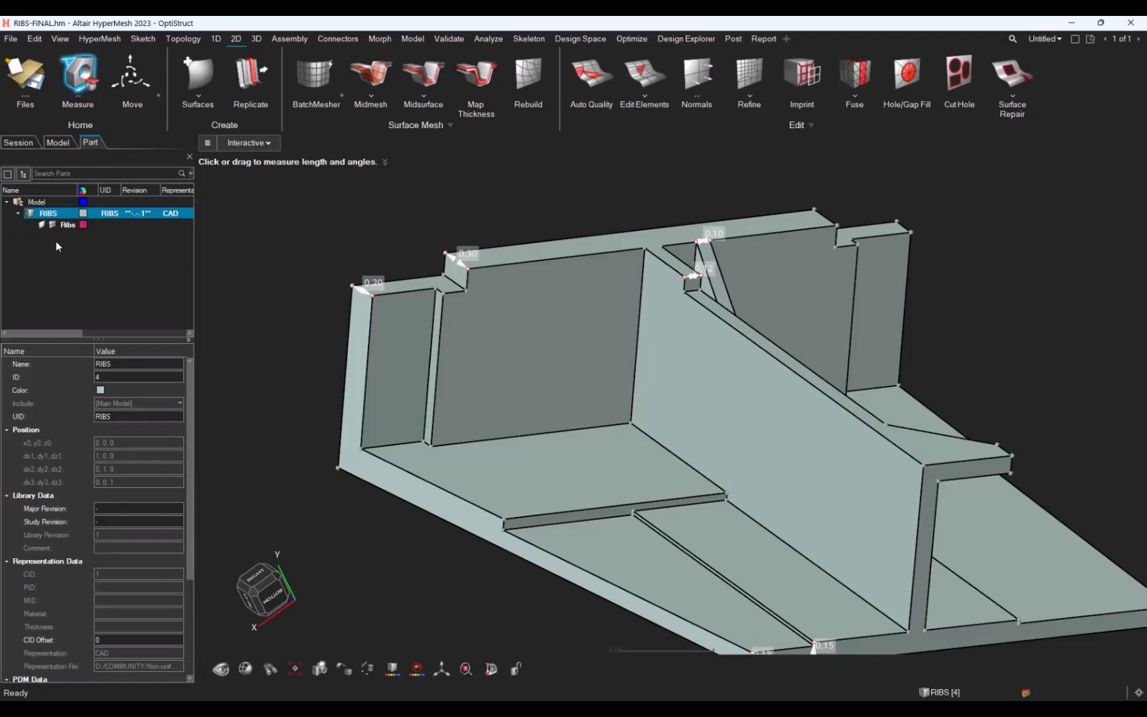
pyautogui.rightClick(57, 214)
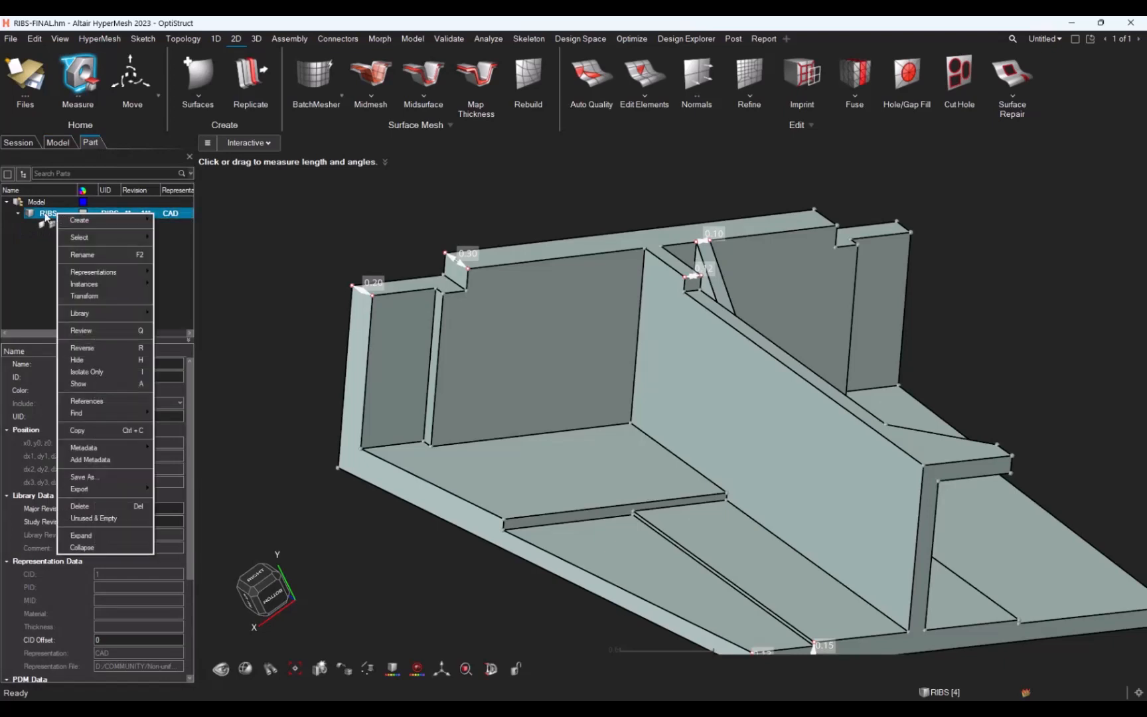
pyautogui.moveTo(97, 270)
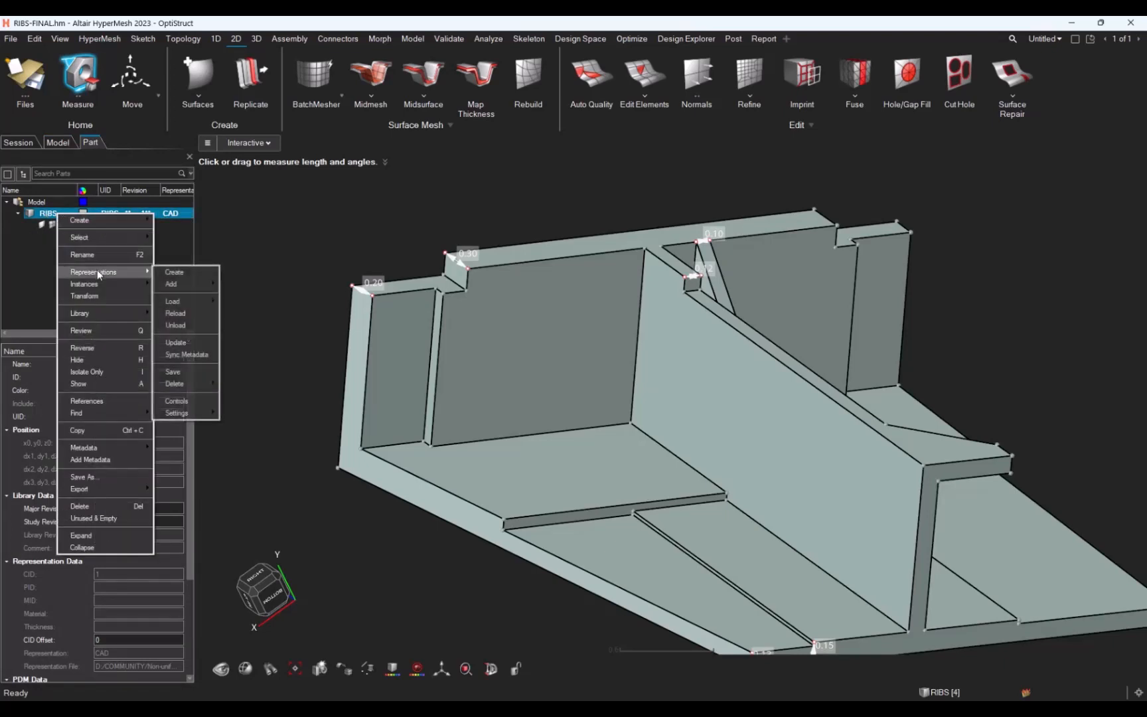
pyautogui.click(166, 272)
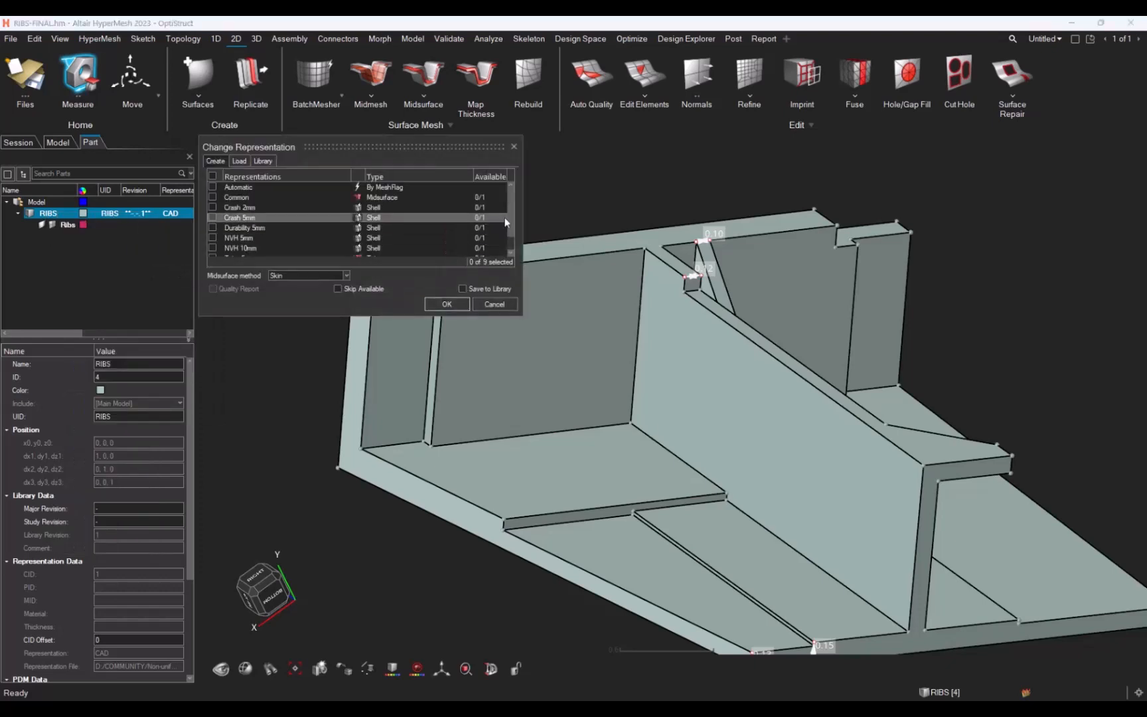
pyautogui.scroll(-1, 512, 217)
pyautogui.click(233, 248)
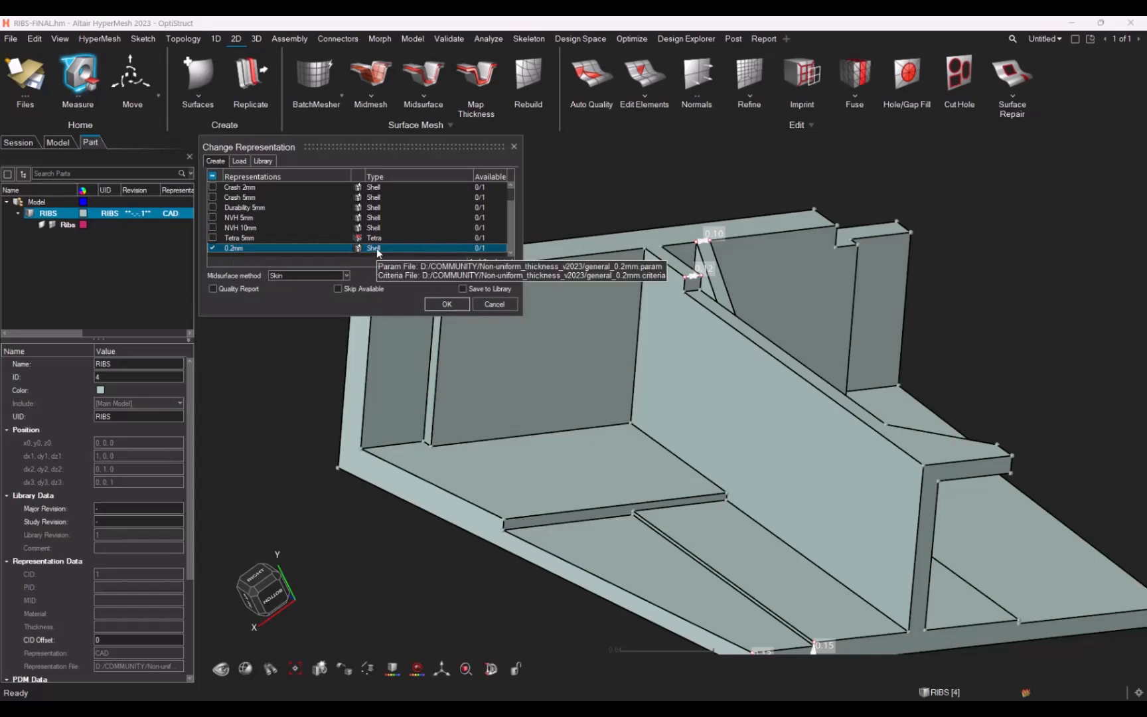
pyautogui.click(346, 275)
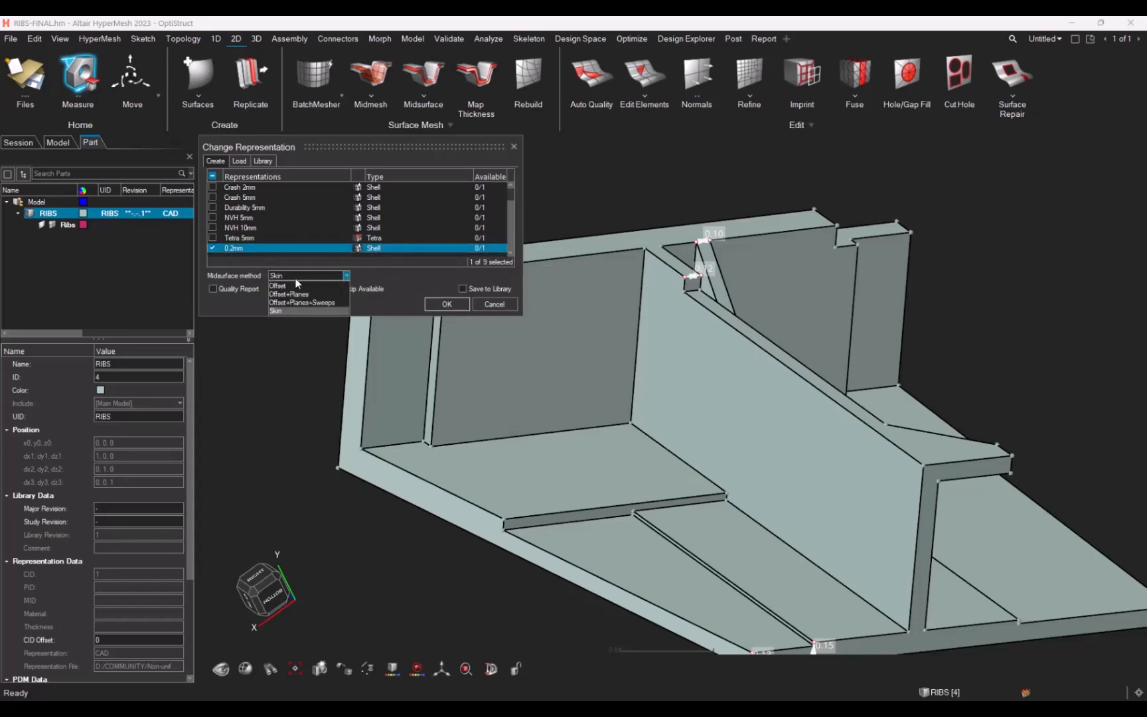
pyautogui.click(287, 294)
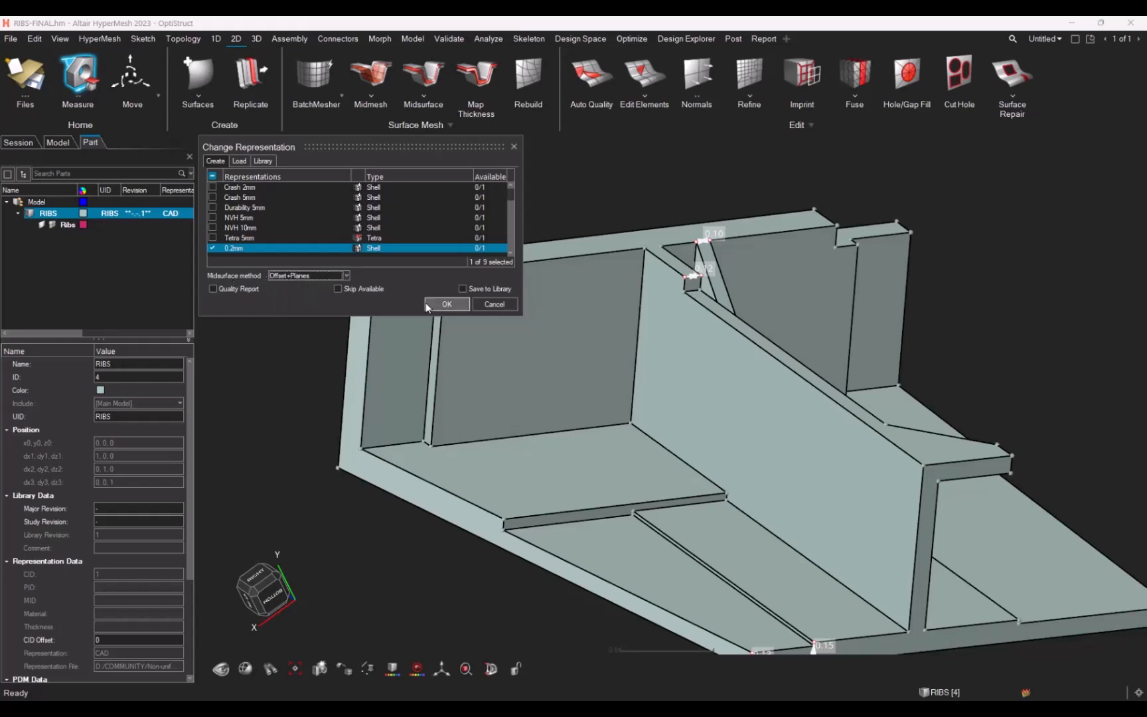
pyautogui.click(443, 304)
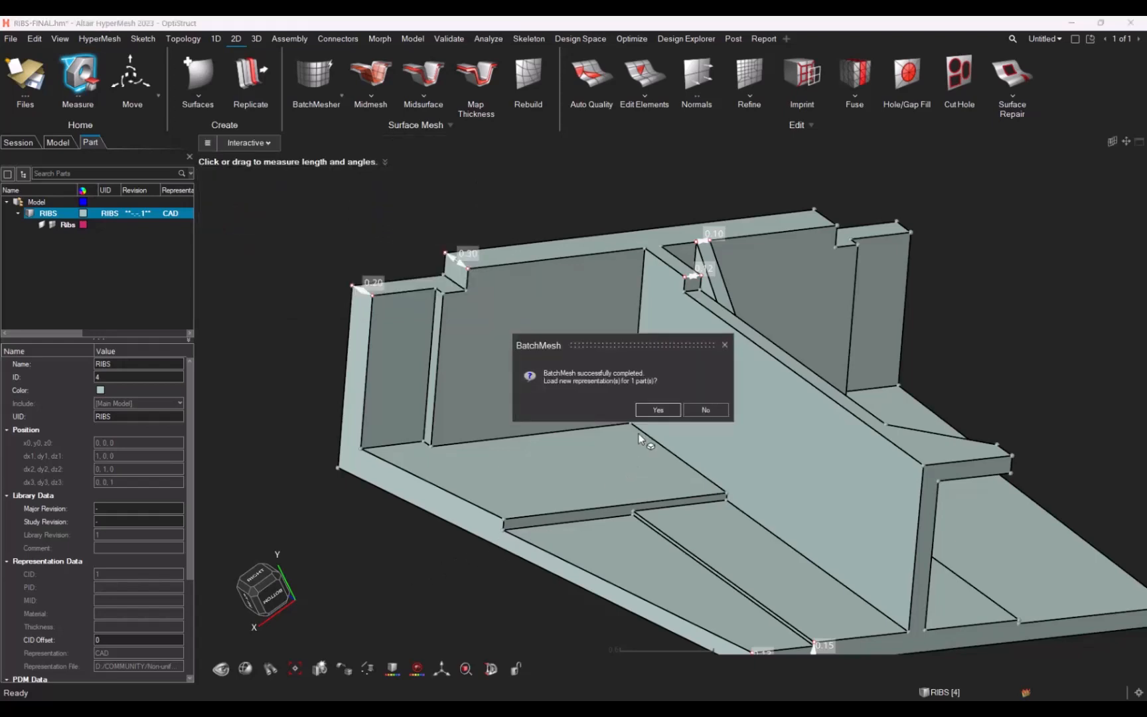
pyautogui.click(657, 410)
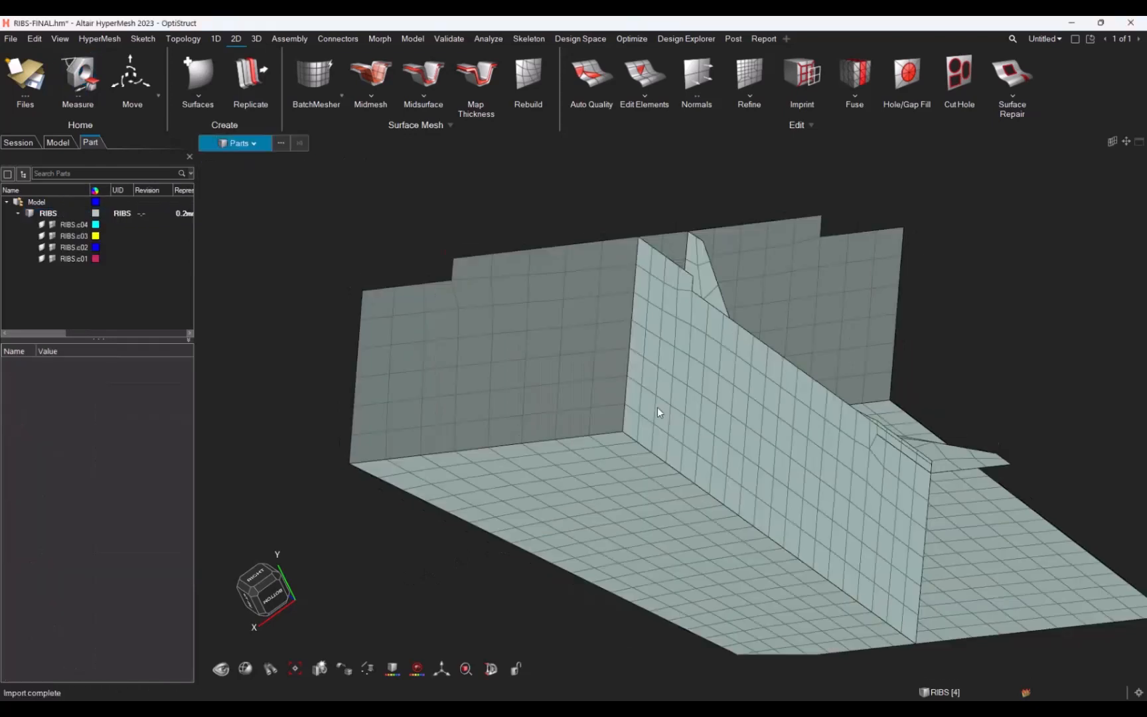
# Step: Open the Properties browser to show the new midmesh coloured by property
pyautogui.moveTo(704, 443); pyautogui.dragTo(614, 418, button='middle')
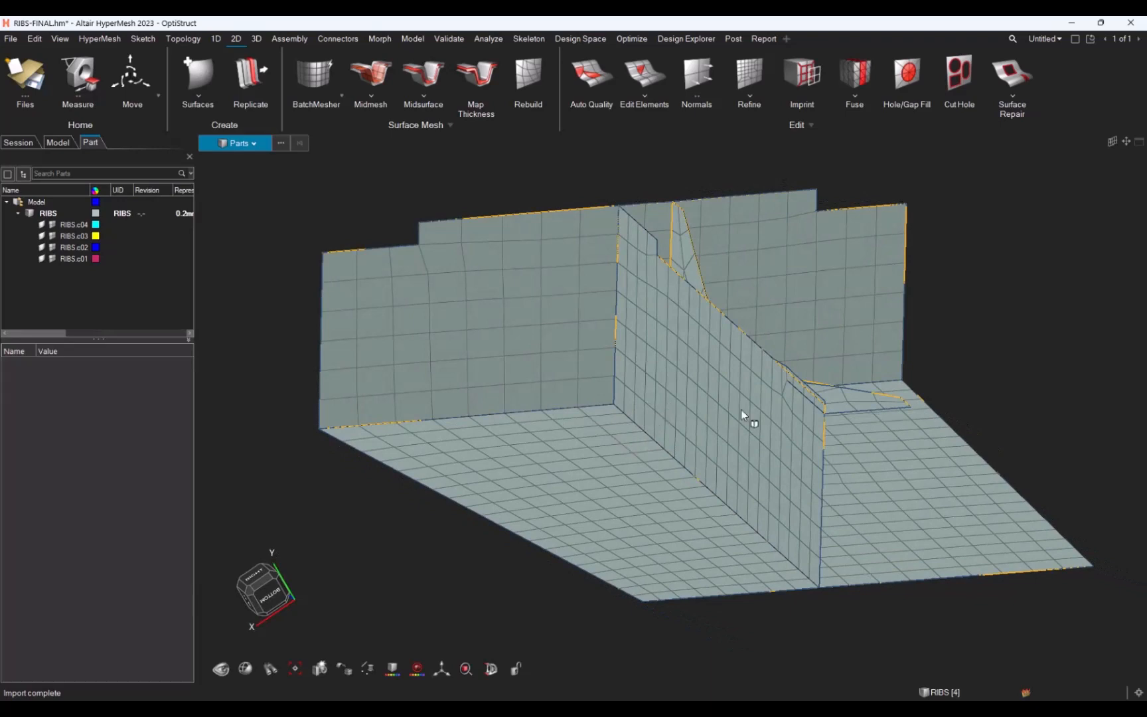
pyautogui.moveTo(734, 435); pyautogui.dragTo(298, 315, button='middle')
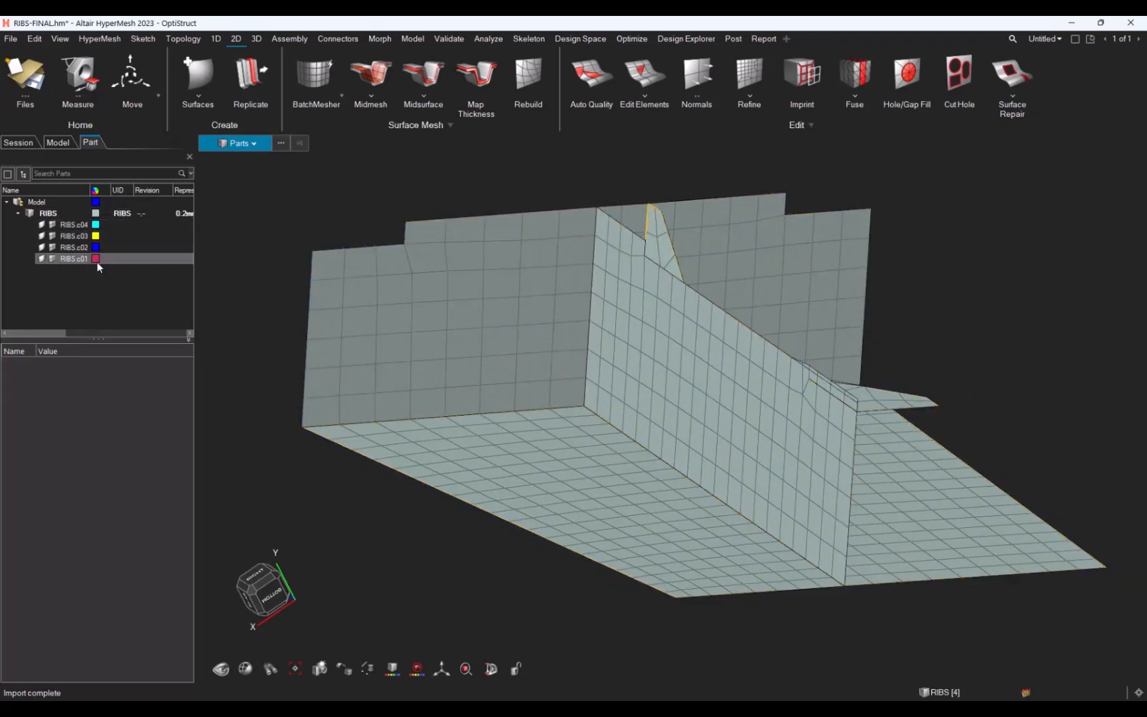
pyautogui.click(57, 142)
pyautogui.doubleClick(39, 256)
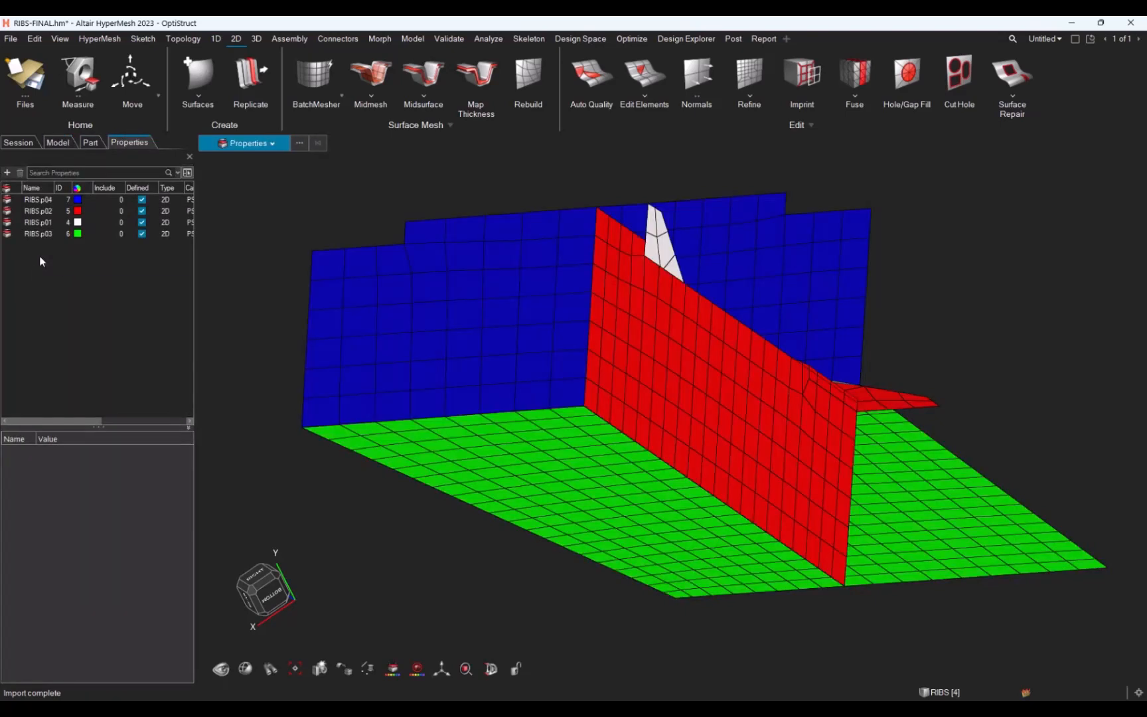
# Step: Set the element colouring mode to Thickness
pyautogui.moveTo(335, 403); pyautogui.dragTo(395, 419, button='middle')
pyautogui.moveTo(594, 404); pyautogui.dragTo(538, 453, button='middle')
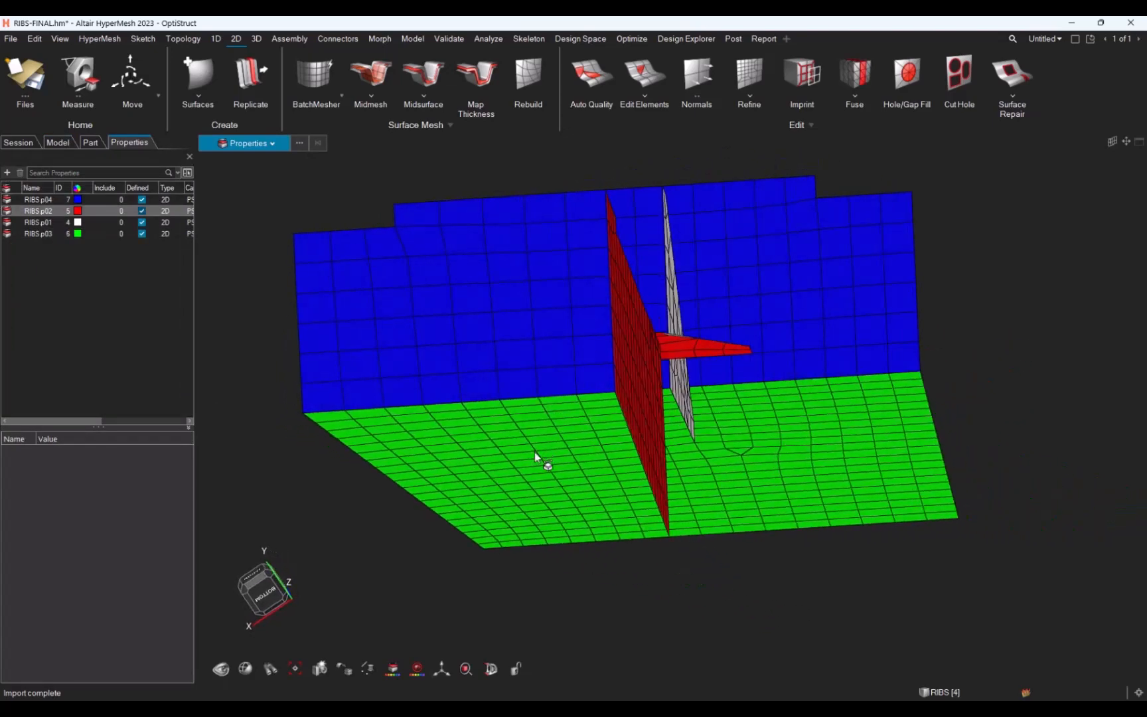
pyautogui.moveTo(340, 438); pyautogui.dragTo(451, 586, button='middle')
pyautogui.click(392, 669)
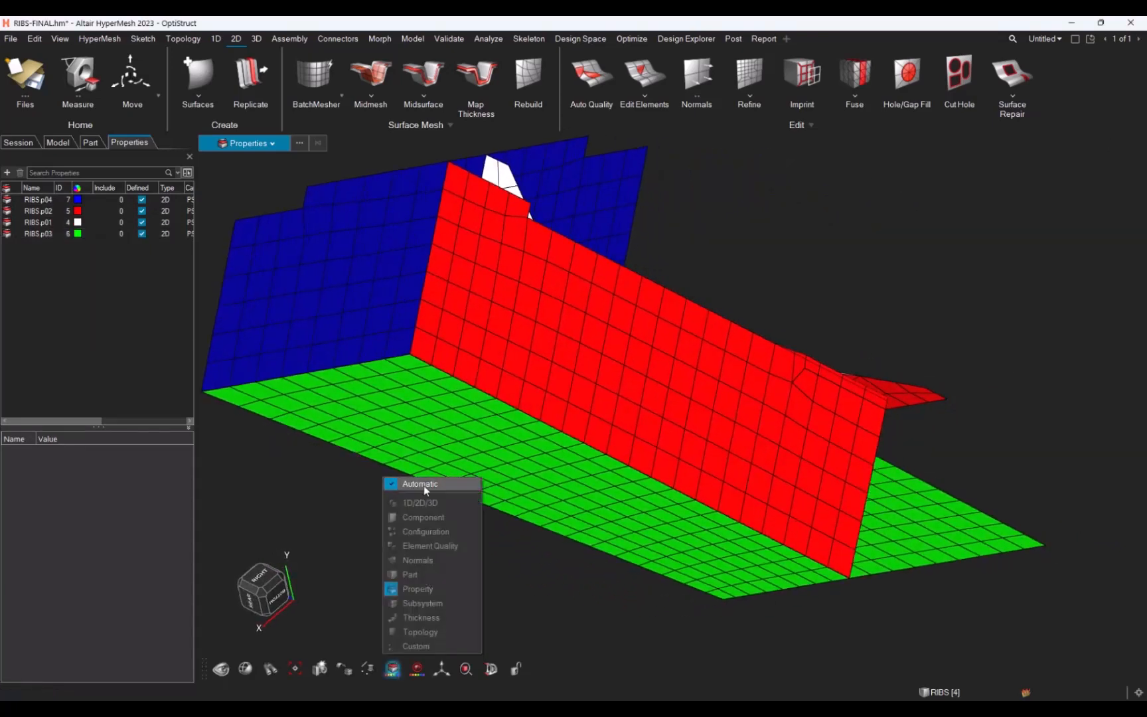
pyautogui.click(421, 618)
# Step: Switch the shell display to show elements with their 3D thickness
pyautogui.moveTo(670, 411); pyautogui.dragTo(644, 412, button='middle')
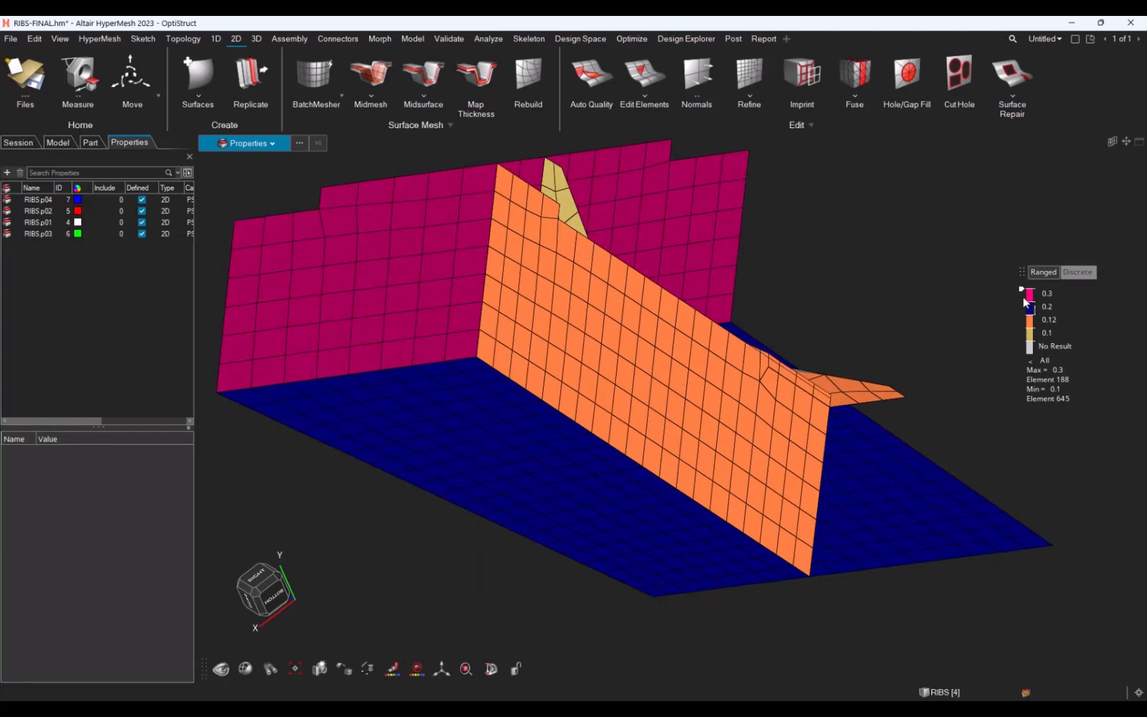
pyautogui.click(369, 671)
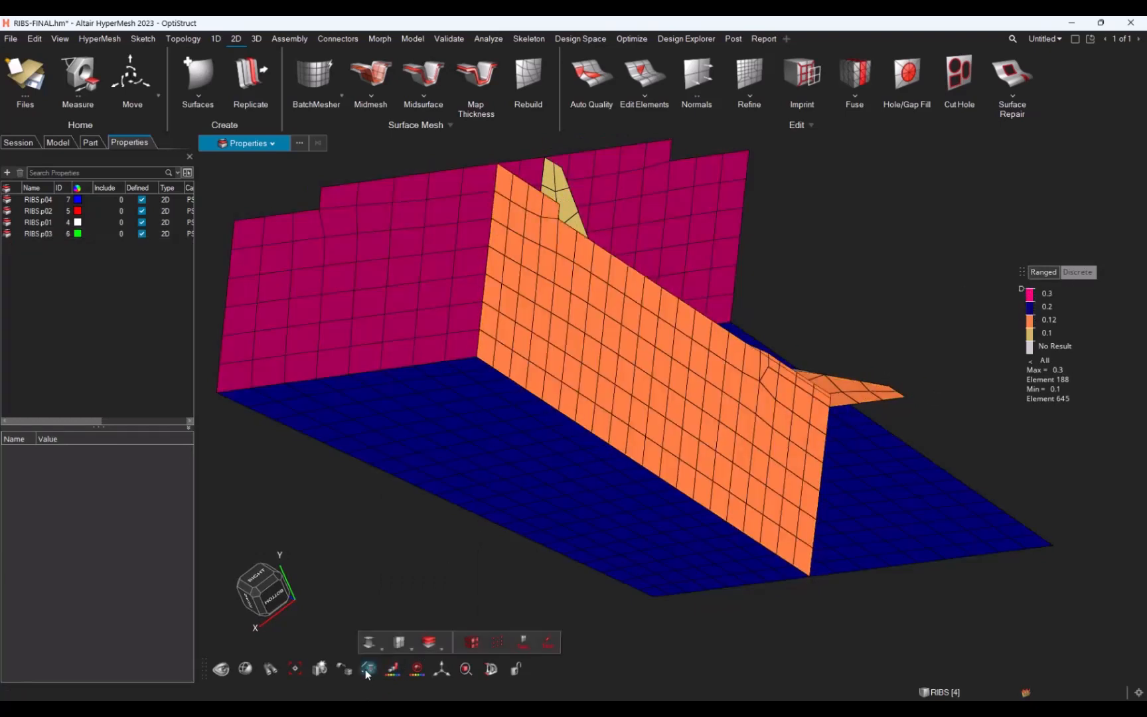
pyautogui.click(401, 642)
pyautogui.moveTo(697, 481)
pyautogui.mouseDown(button='middle')
pyautogui.moveTo(635, 472)
pyautogui.moveTo(678, 479)
pyautogui.mouseUp(button='middle')
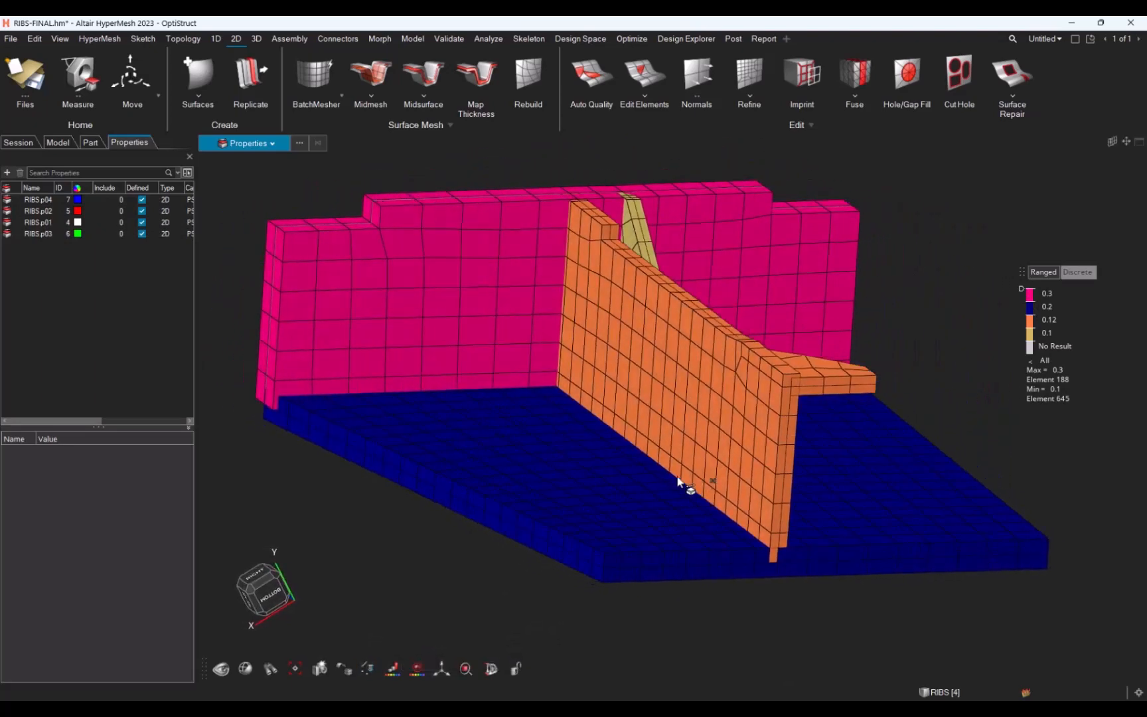
# Step: Select the RIBS part and review its representation data in the properties panel
pyautogui.click(90, 142)
pyautogui.click(48, 213)
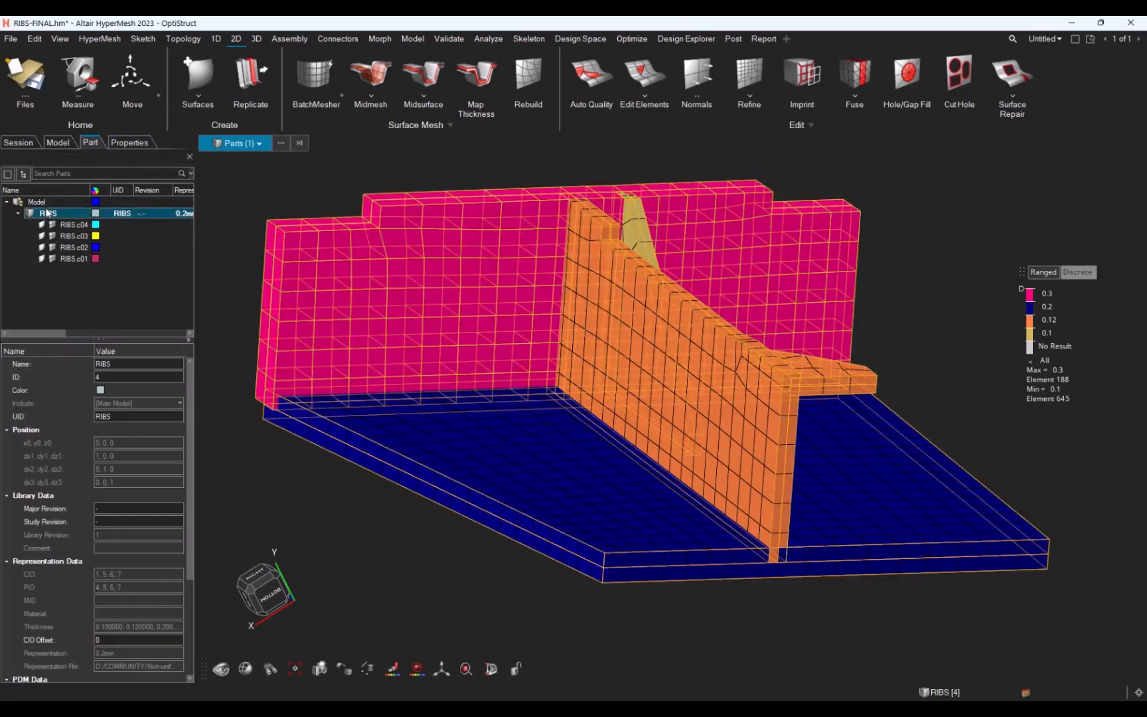
pyautogui.scroll(-5, 136, 500)
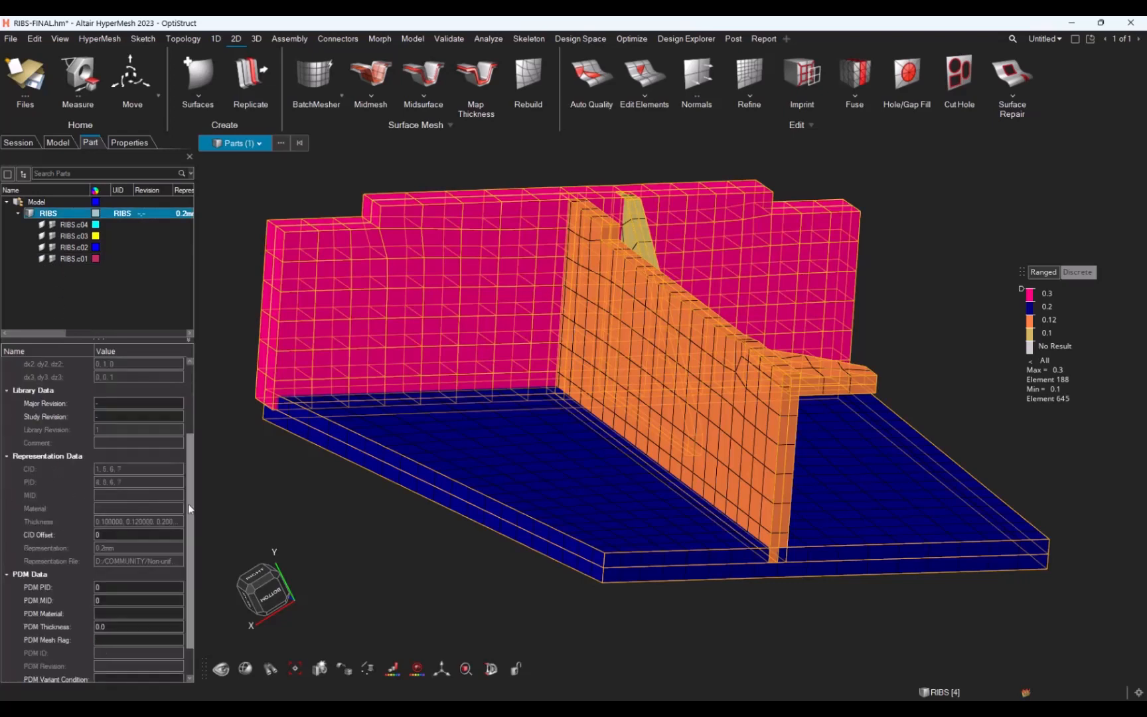
pyautogui.click(111, 599)
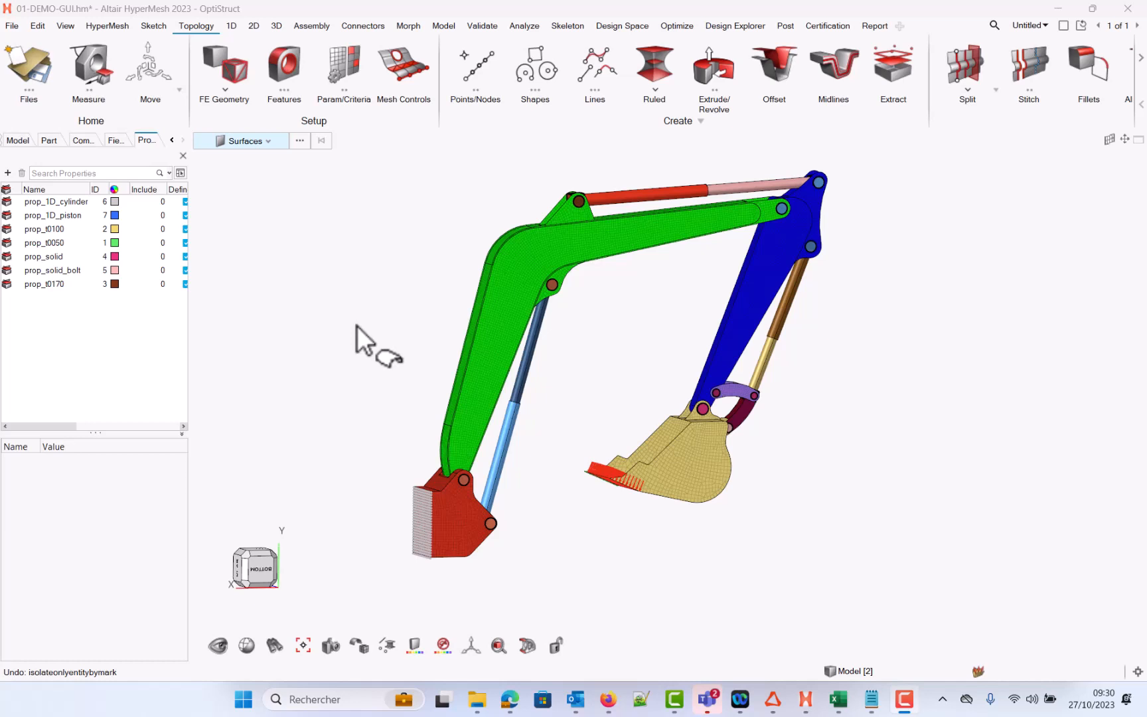
# Step: Zoom in on the excavator boom's lower end and isolate one narrow boom surface
pyautogui.moveTo(375, 320)
pyautogui.mouseDown(button='right')
pyautogui.moveTo(405, 312)
pyautogui.moveTo(415, 330)
pyautogui.moveTo(407, 325)
pyautogui.mouseUp(button='right')
pyautogui.scroll(3, 405, 312)
pyautogui.moveTo(380, 362)
pyautogui.mouseDown(button='middle')
pyautogui.moveTo(371, 371)
pyautogui.moveTo(402, 351)
pyautogui.mouseUp(button='middle')
pyautogui.scroll(5, 384, 346)
pyautogui.moveTo(384, 342); pyautogui.dragTo(358, 311, button='right')
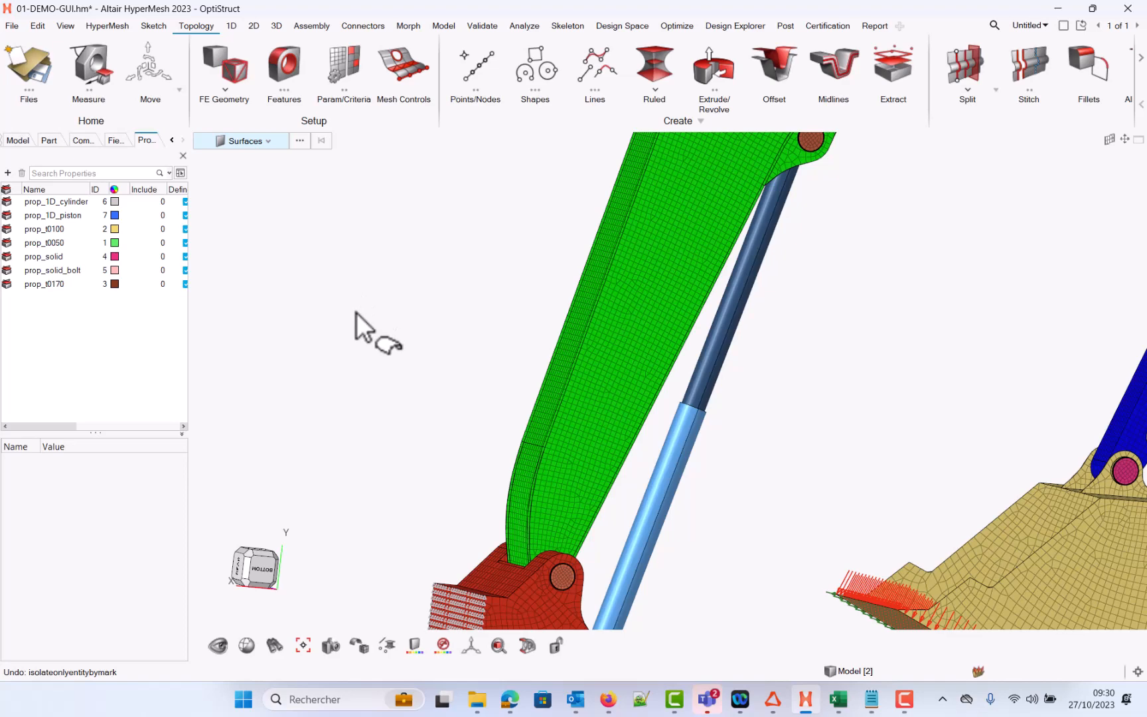
pyautogui.scroll(3, 391, 387)
pyautogui.moveTo(409, 415); pyautogui.dragTo(411, 300, button='right')
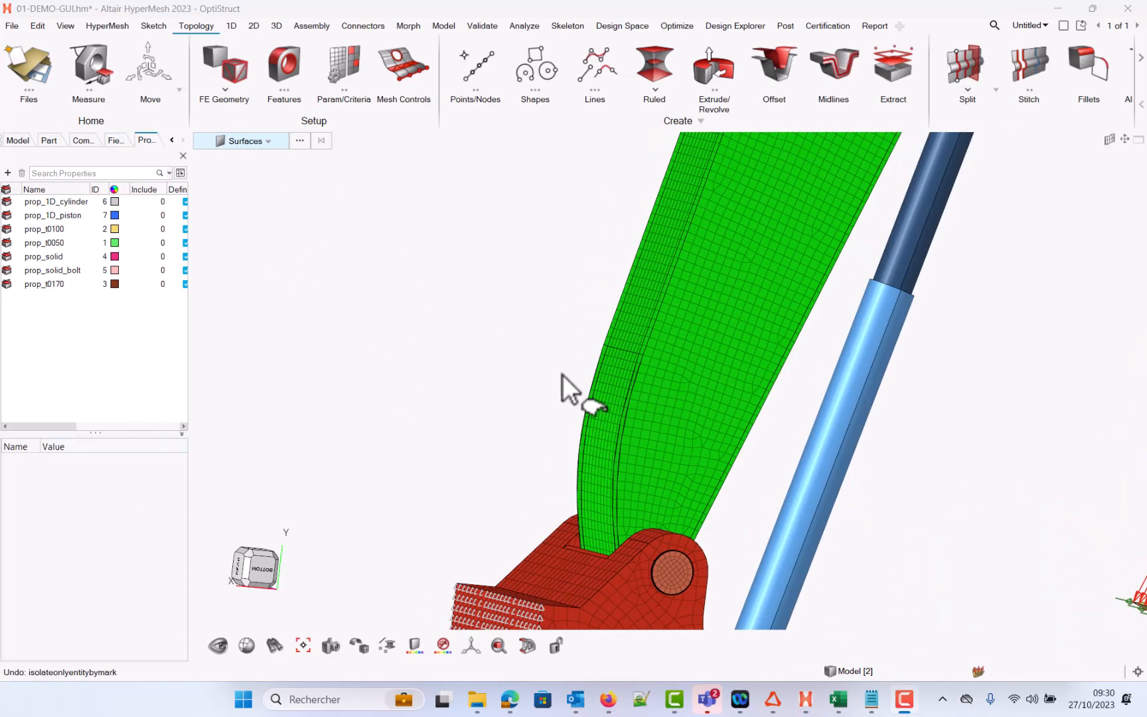
pyautogui.click(605, 405)
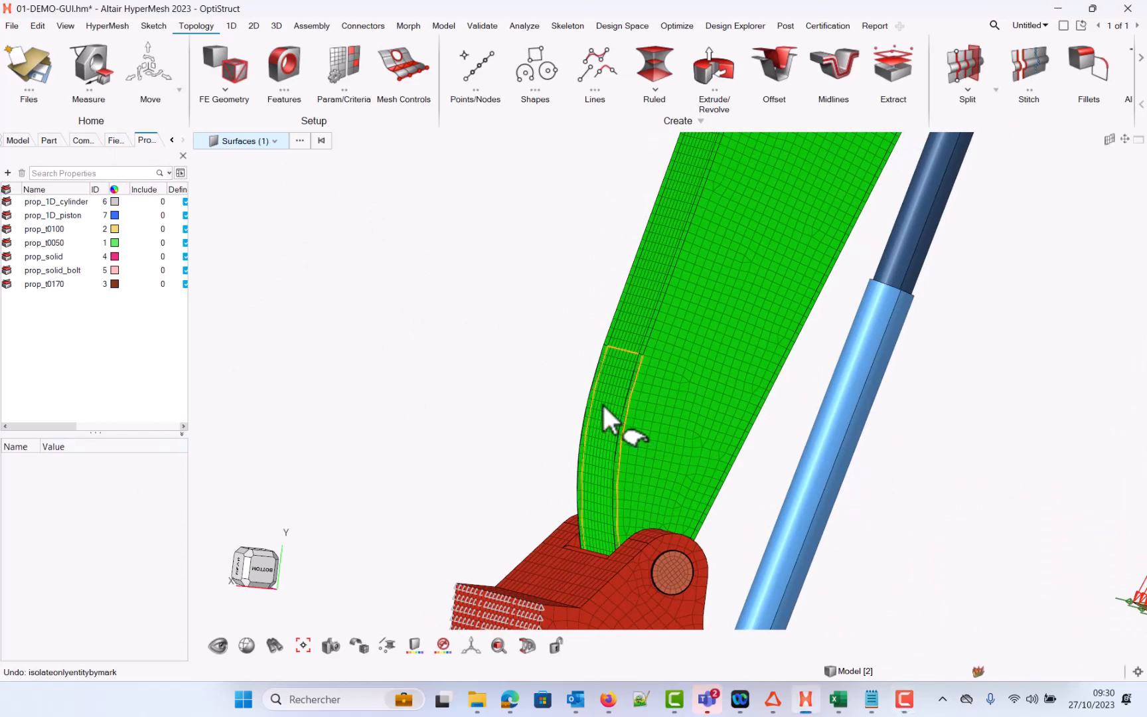
pyautogui.press('i')
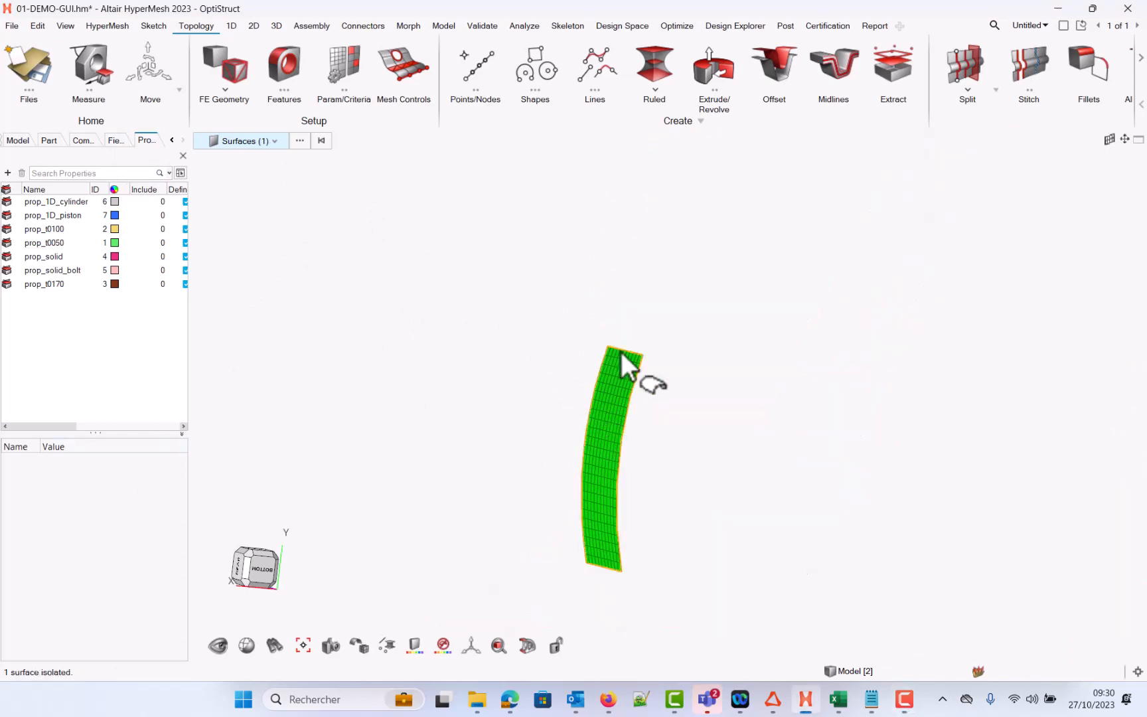
# Step: Window-select the elements at the top of the isolated surface and isolate them
pyautogui.moveTo(709, 392); pyautogui.dragTo(683, 371, button='middle')
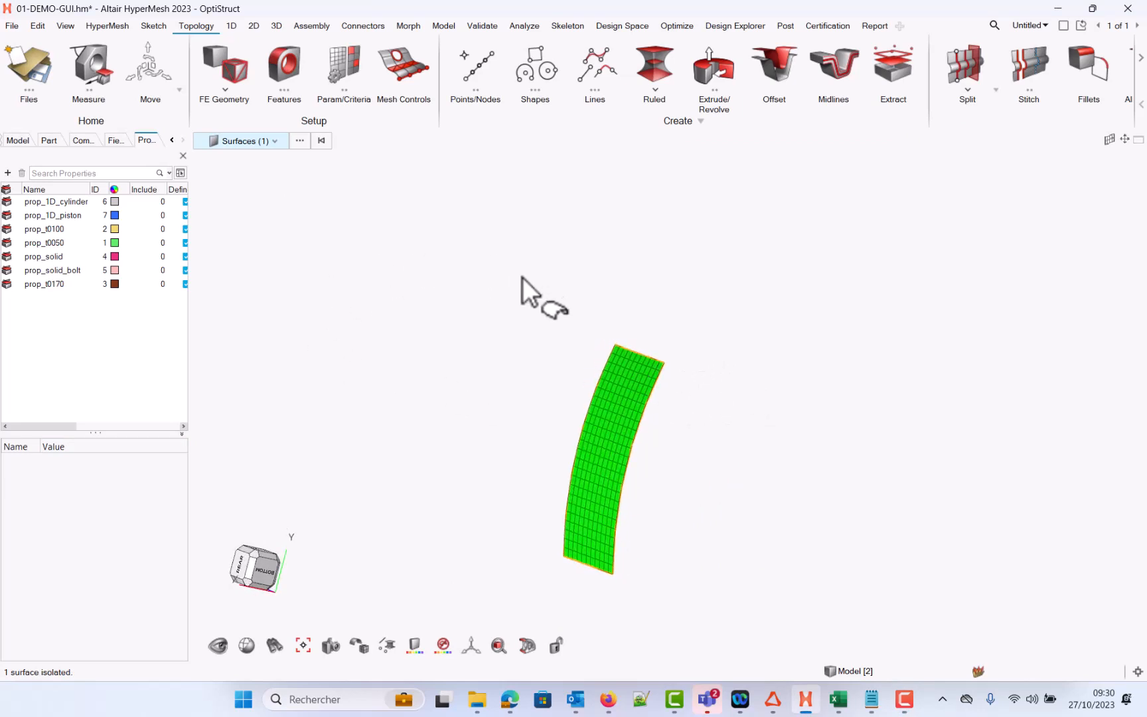
pyautogui.press('Escape')
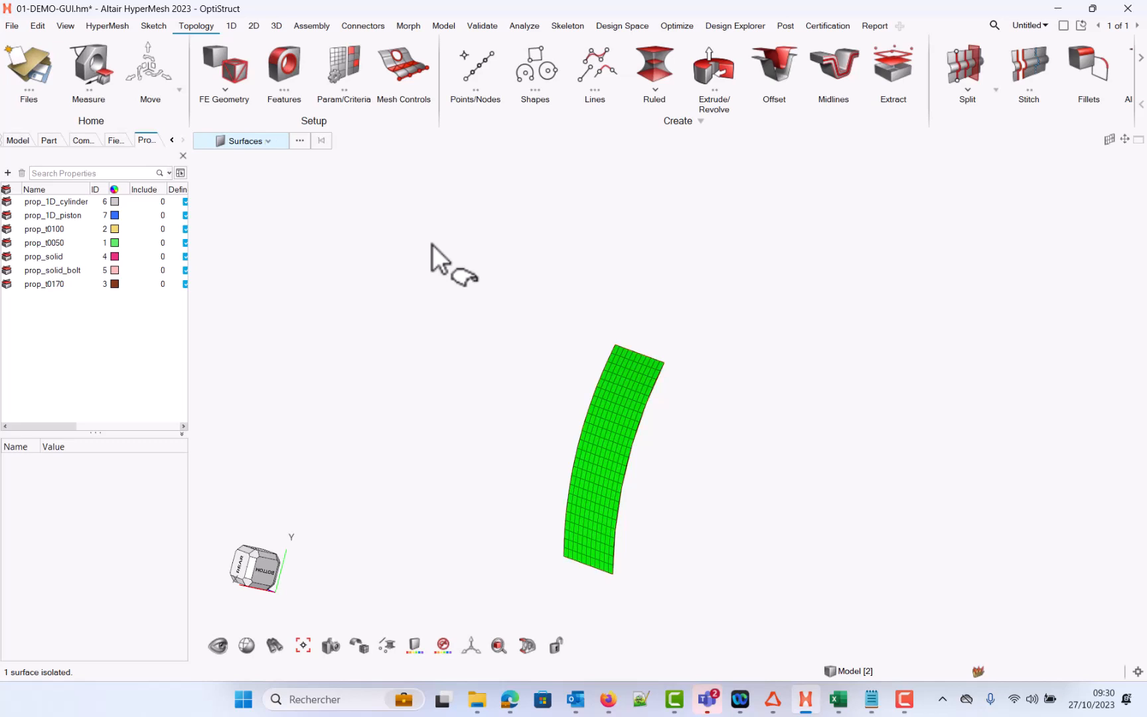
pyautogui.keyDown('shift'); pyautogui.moveTo(489, 249); pyautogui.dragTo(697, 403); pyautogui.keyUp('shift')
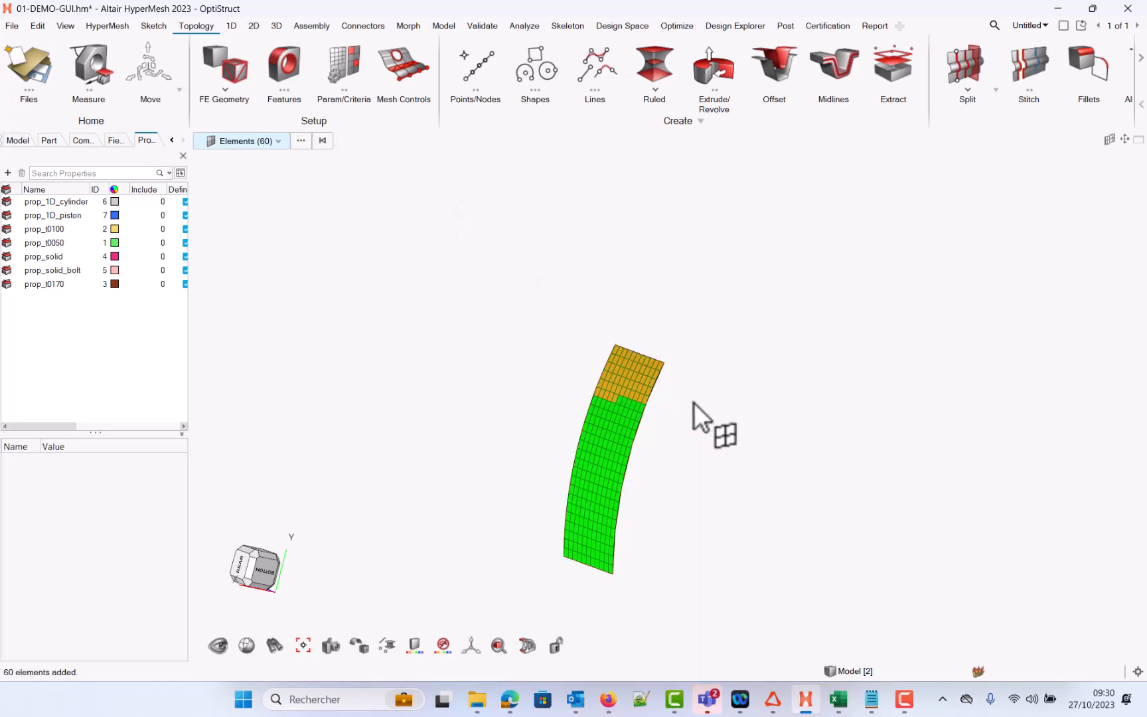
pyautogui.press('i')
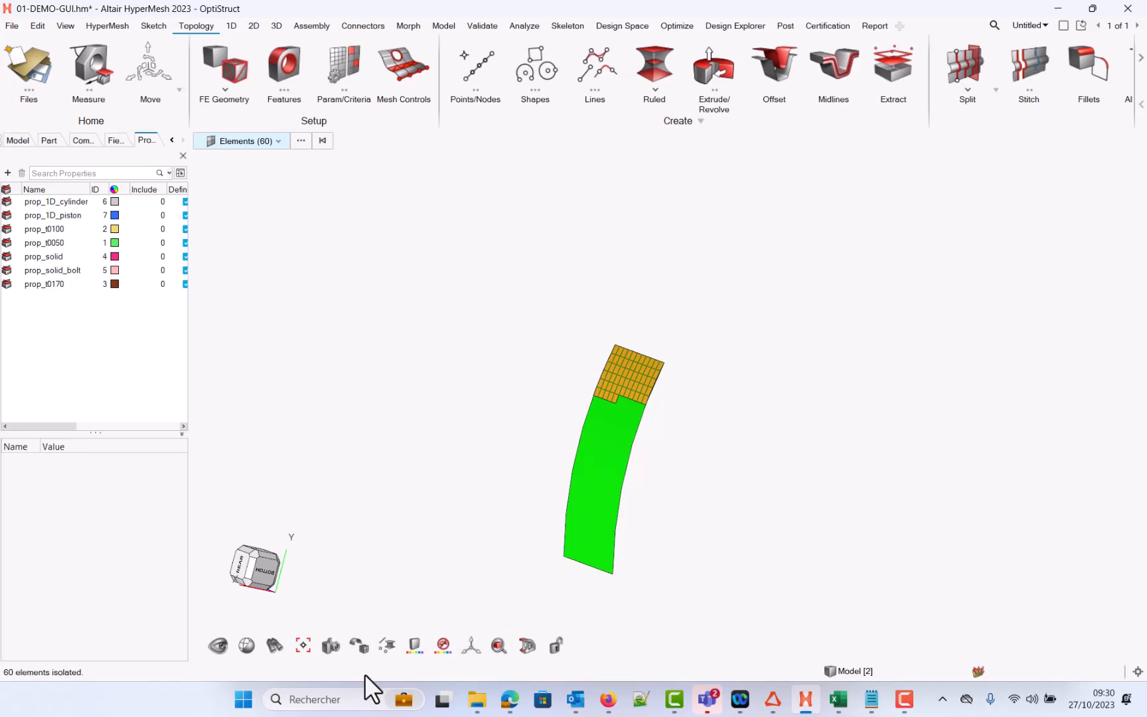
# Step: Undo both isolations to restore the full excavator model
pyautogui.click(362, 654)
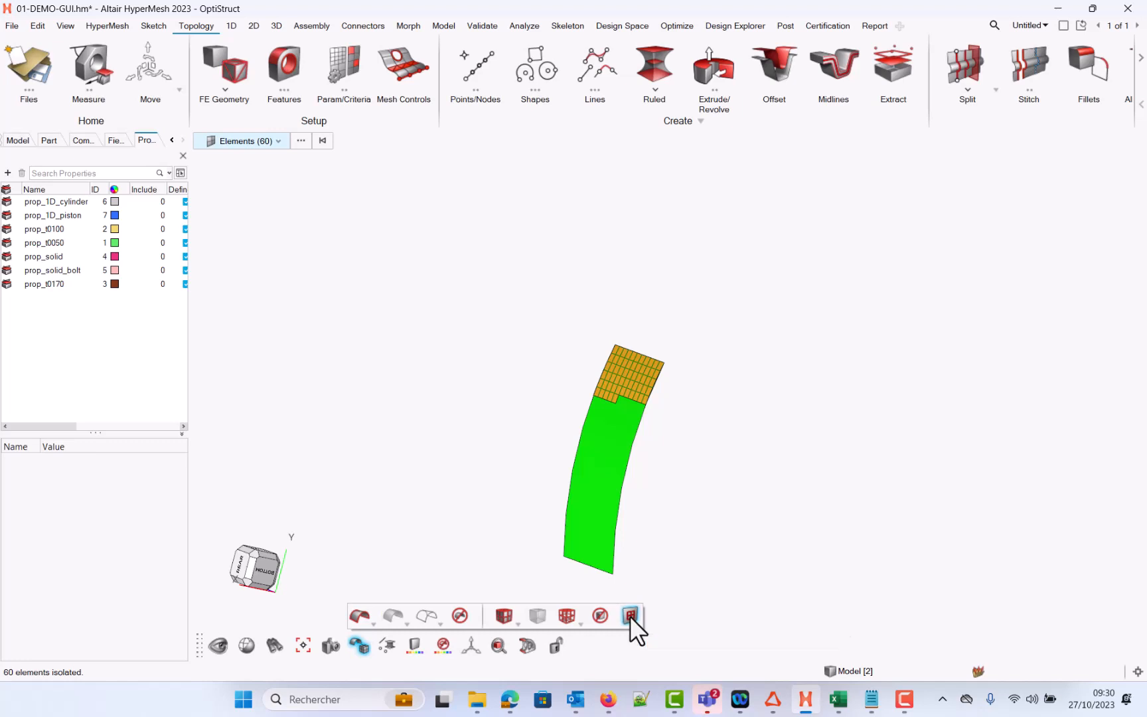
pyautogui.hotkey('ctrl', 'z')
pyautogui.hotkey('ctrl', 'z')
# Step: Pick the same boom surface, isolate it, and undo that isolation
pyautogui.click(562, 221)
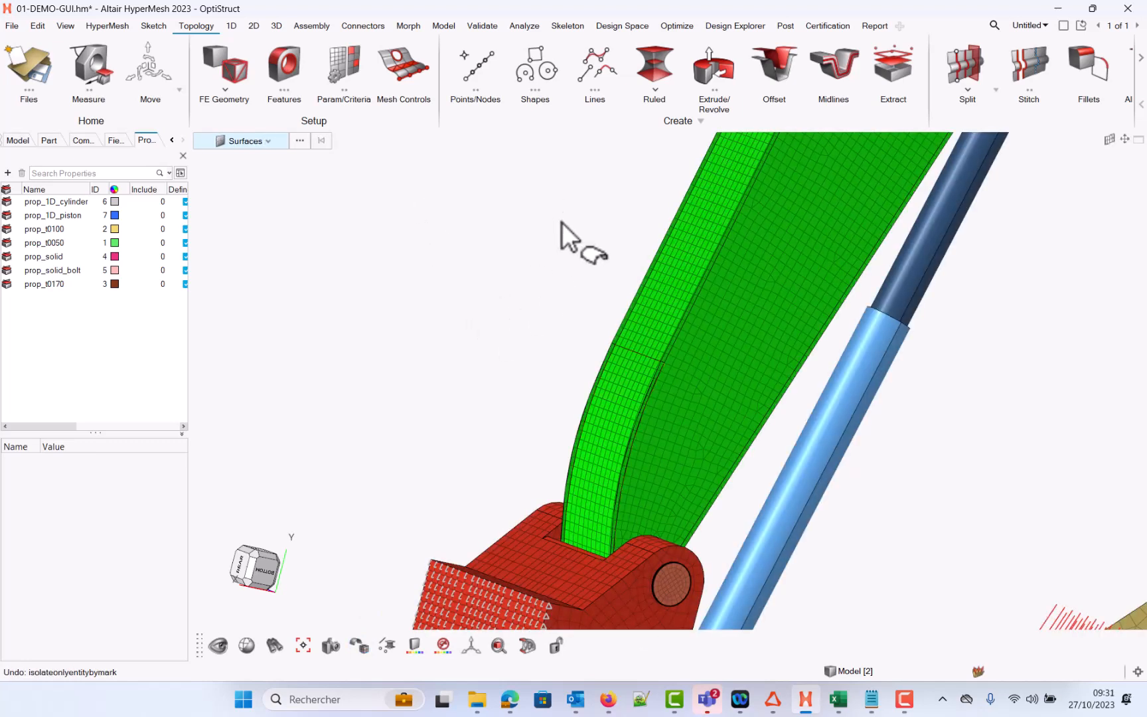
pyautogui.press('s')
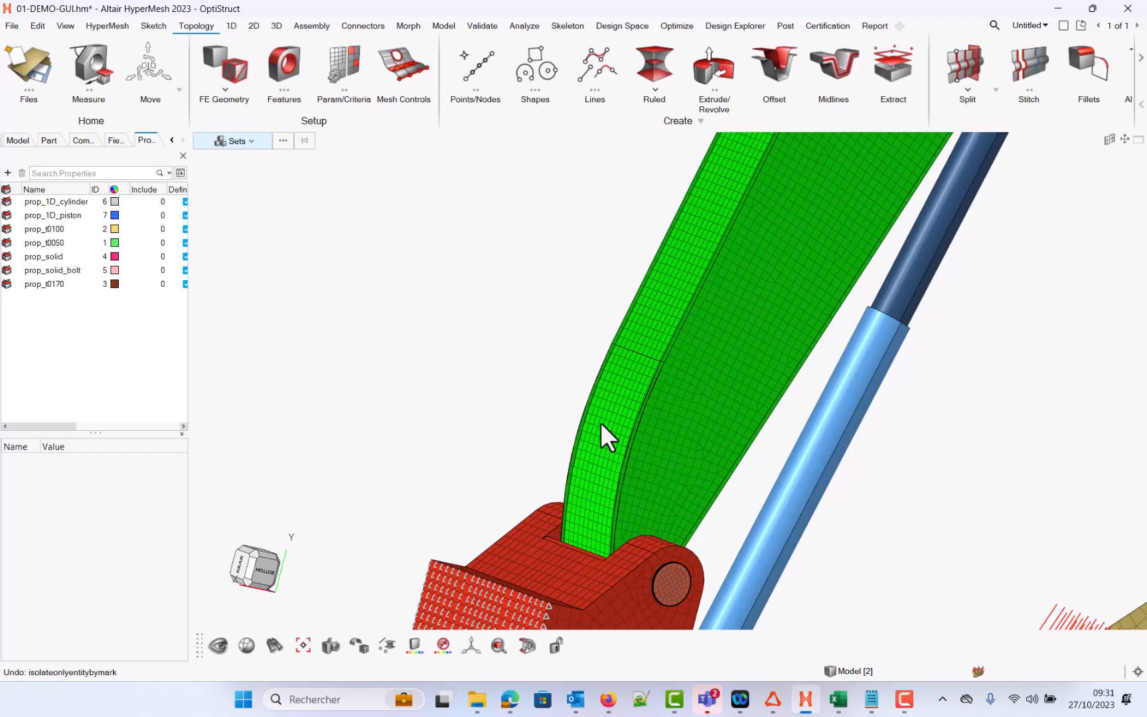
pyautogui.press('s')
pyautogui.click(615, 380)
pyautogui.press('i')
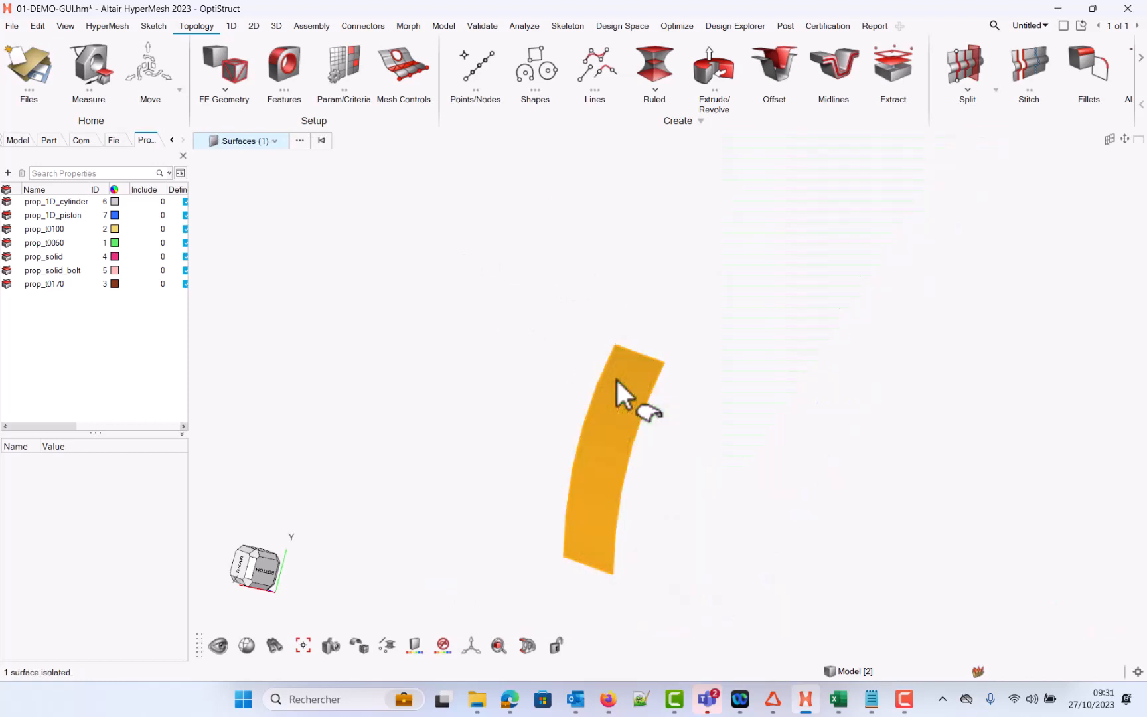
pyautogui.hotkey('ctrl', 'z')
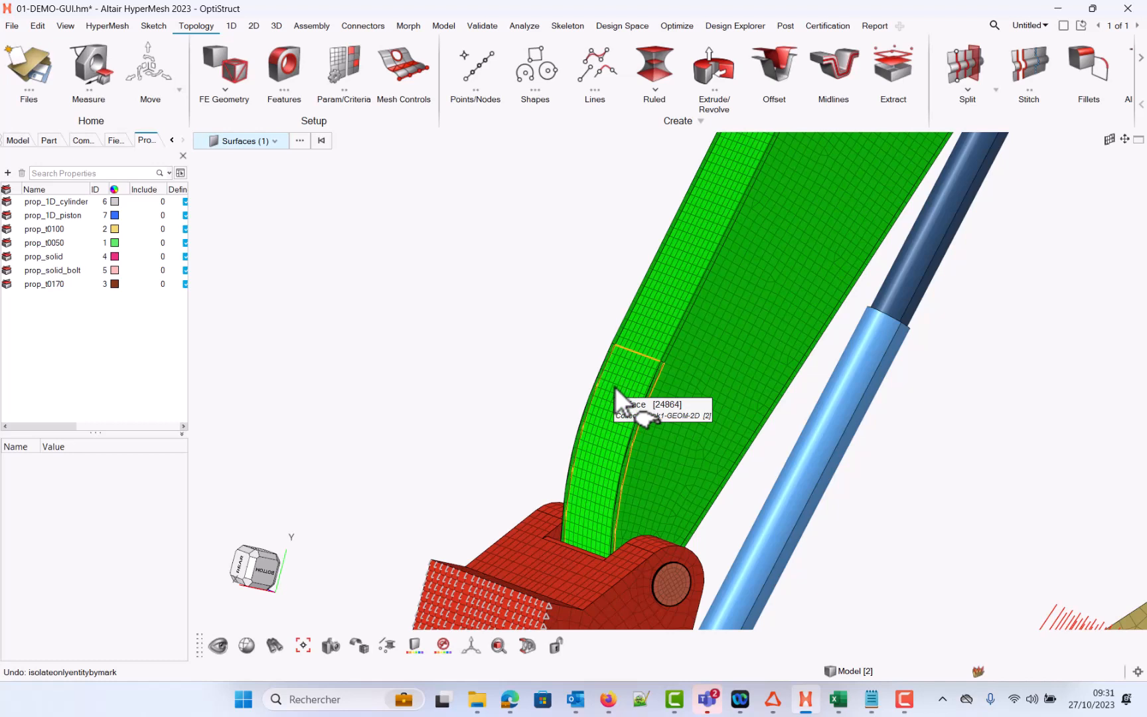
# Step: Isolate the boom surface and select all of its elements
pyautogui.hotkey('shift', 'i')
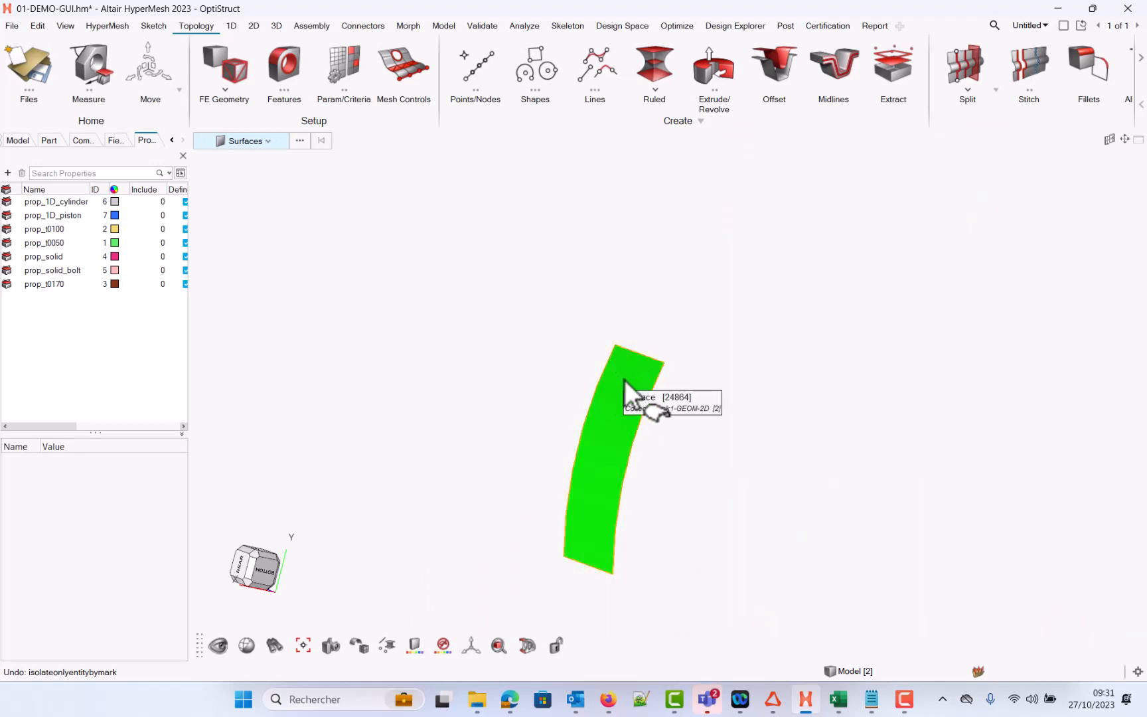
pyautogui.click(626, 380)
pyautogui.press('e')
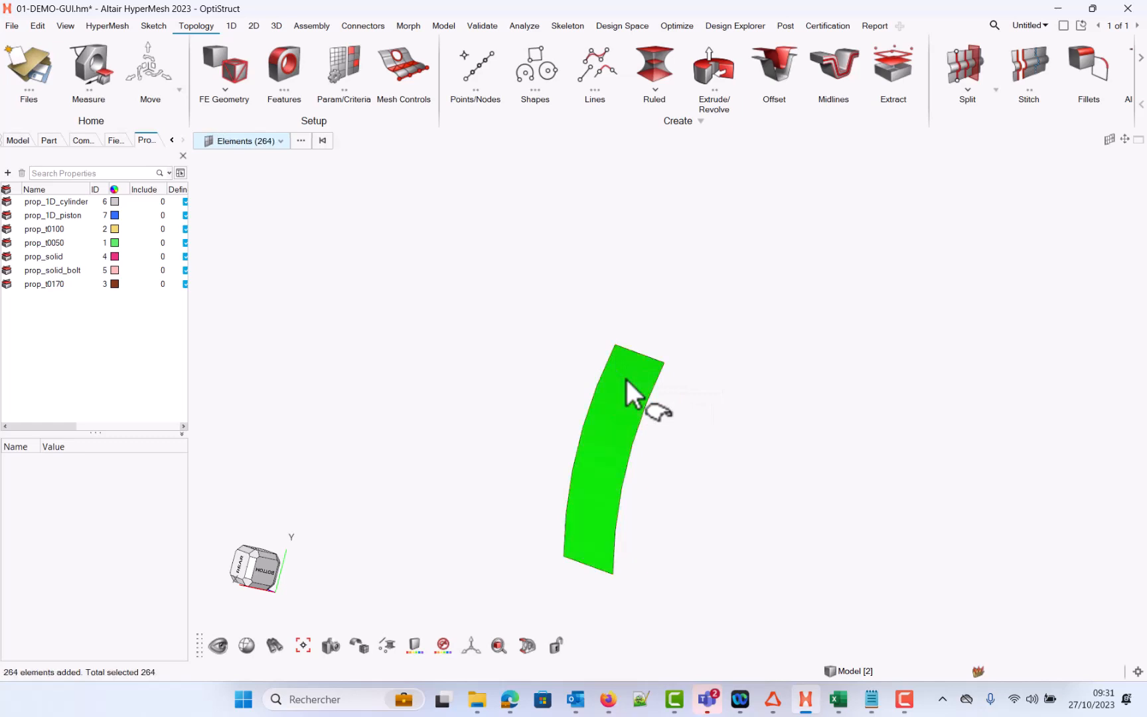
# Step: Display the selected surface's elements and hide the boom surface geometry
pyautogui.rightClick(523, 231)
pyautogui.click(619, 356)
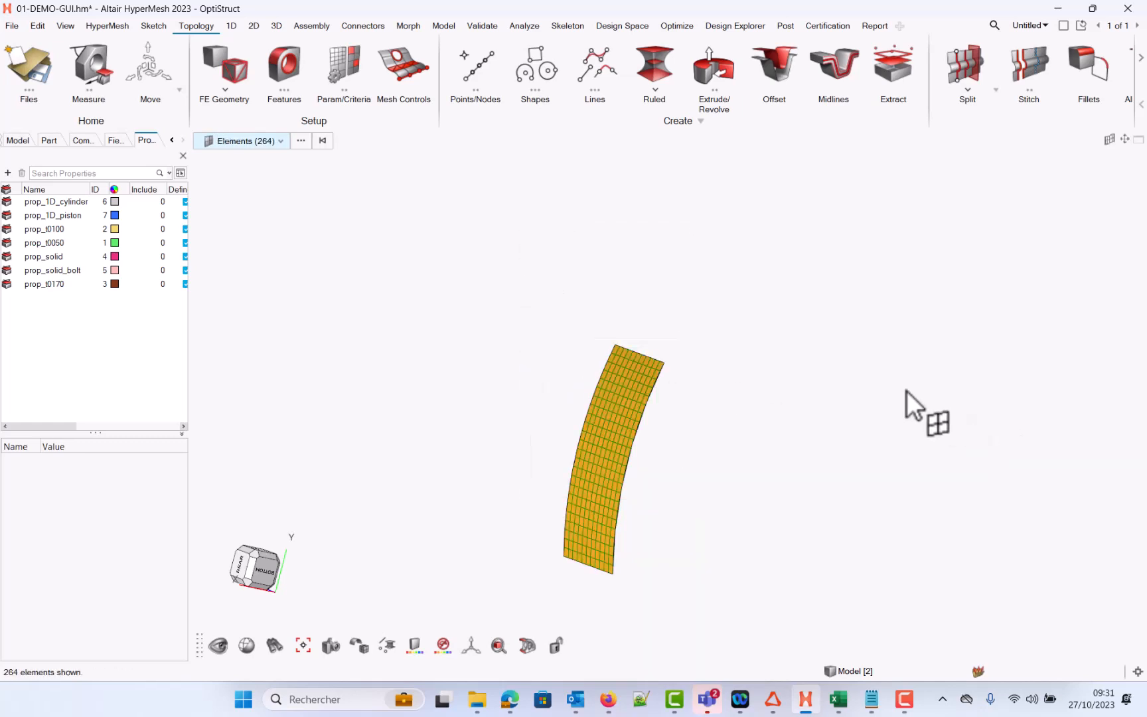
pyautogui.click(834, 400)
pyautogui.press('s')
pyautogui.click(628, 421)
pyautogui.press('h')
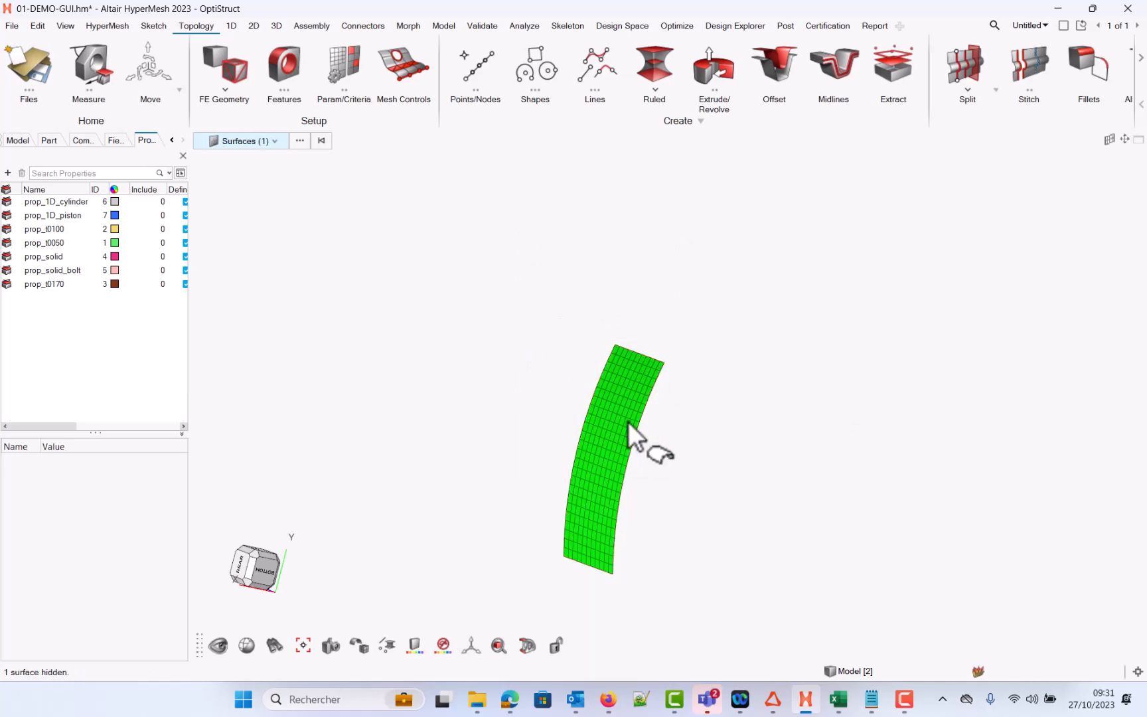
# Step: Window-select the upper elements of the boom mesh and isolate them
pyautogui.click(532, 251)
pyautogui.press('e')
pyautogui.moveTo(531, 261); pyautogui.dragTo(733, 436)
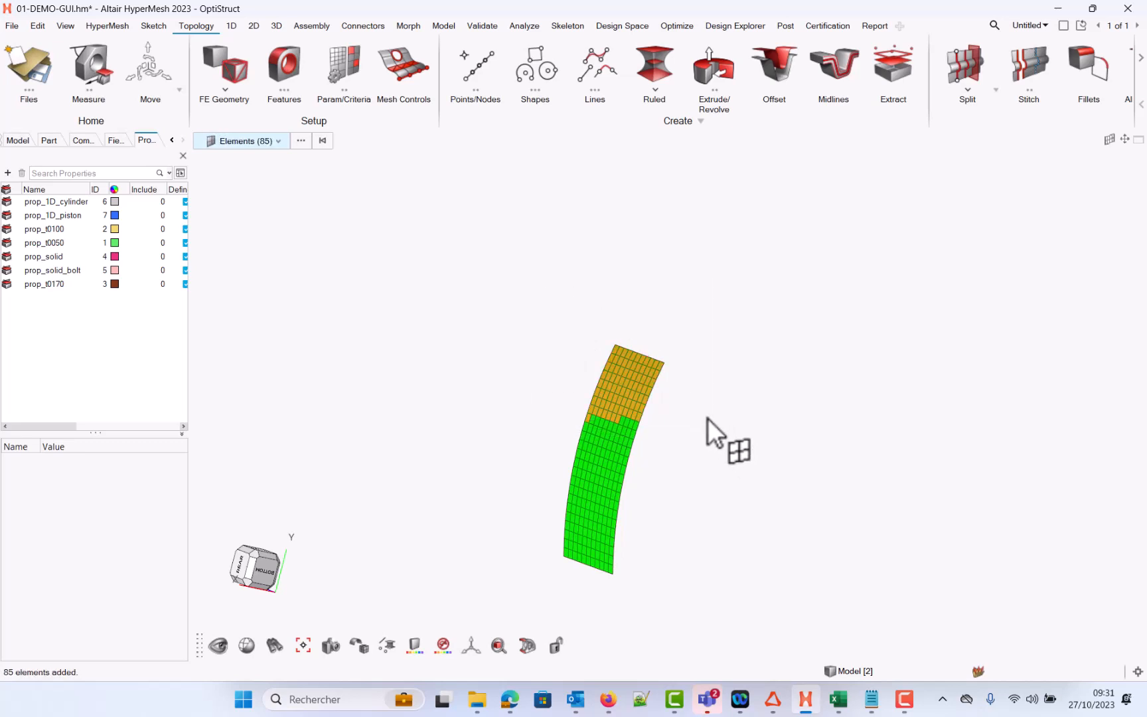
pyautogui.press('i')
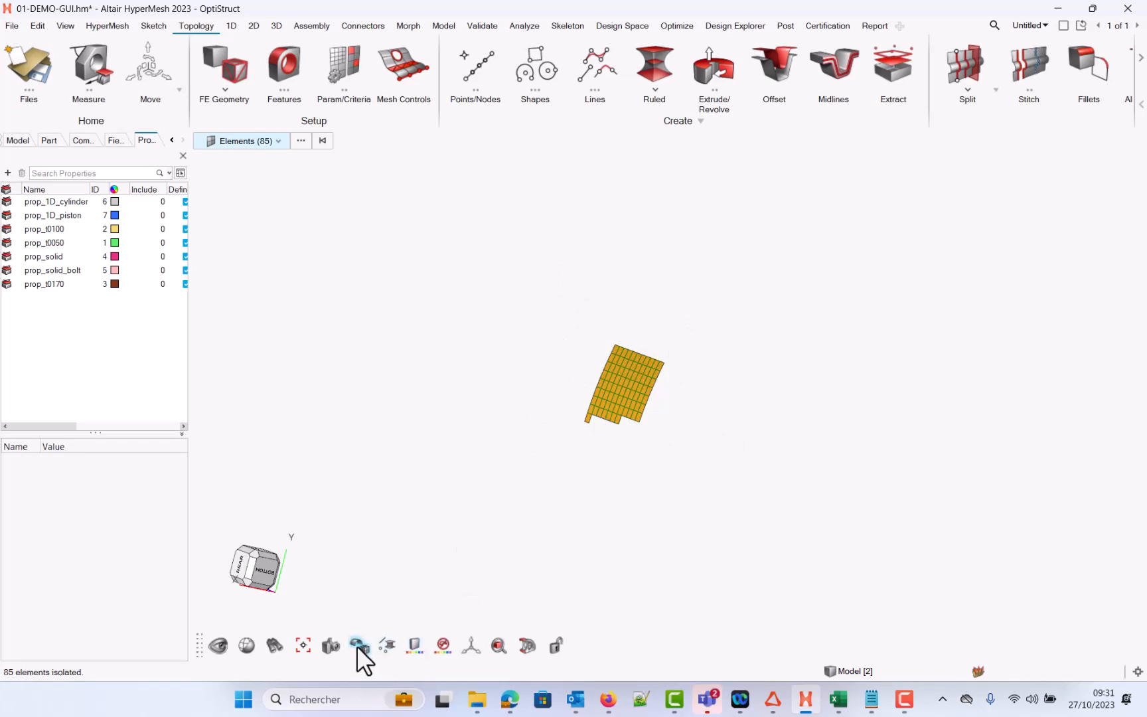
pyautogui.moveTo(357, 646)
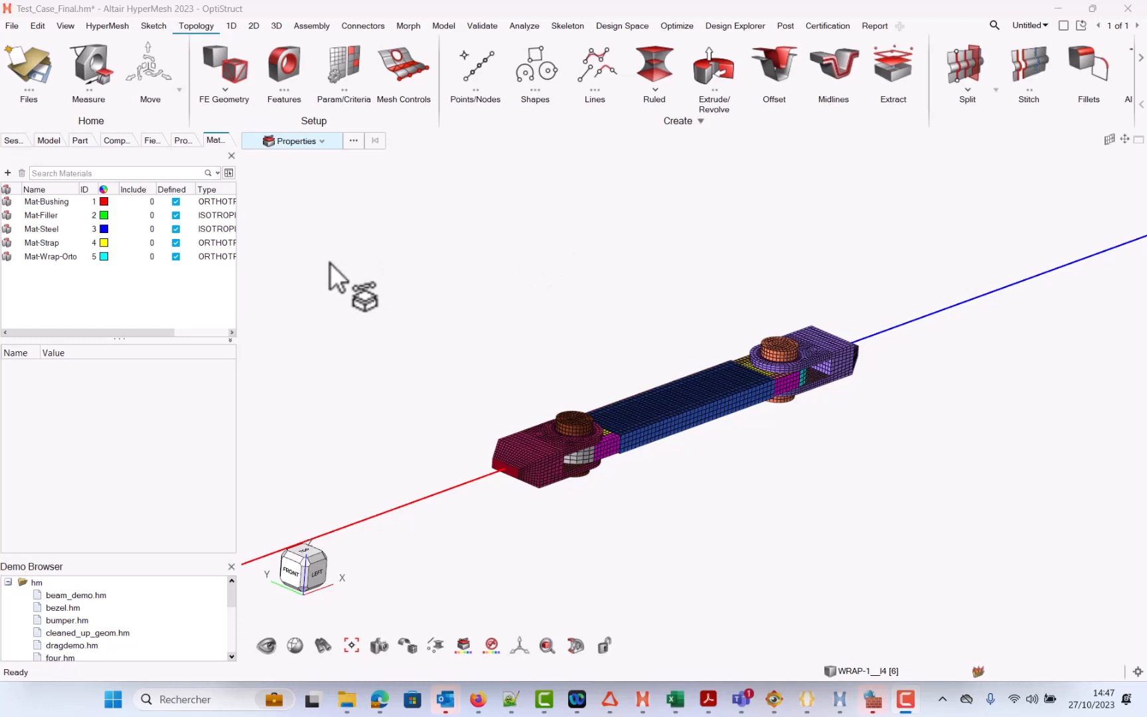
# Step: Open the Altair Material Data Center by loading a material library from AMDC
pyautogui.rightClick(127, 290)
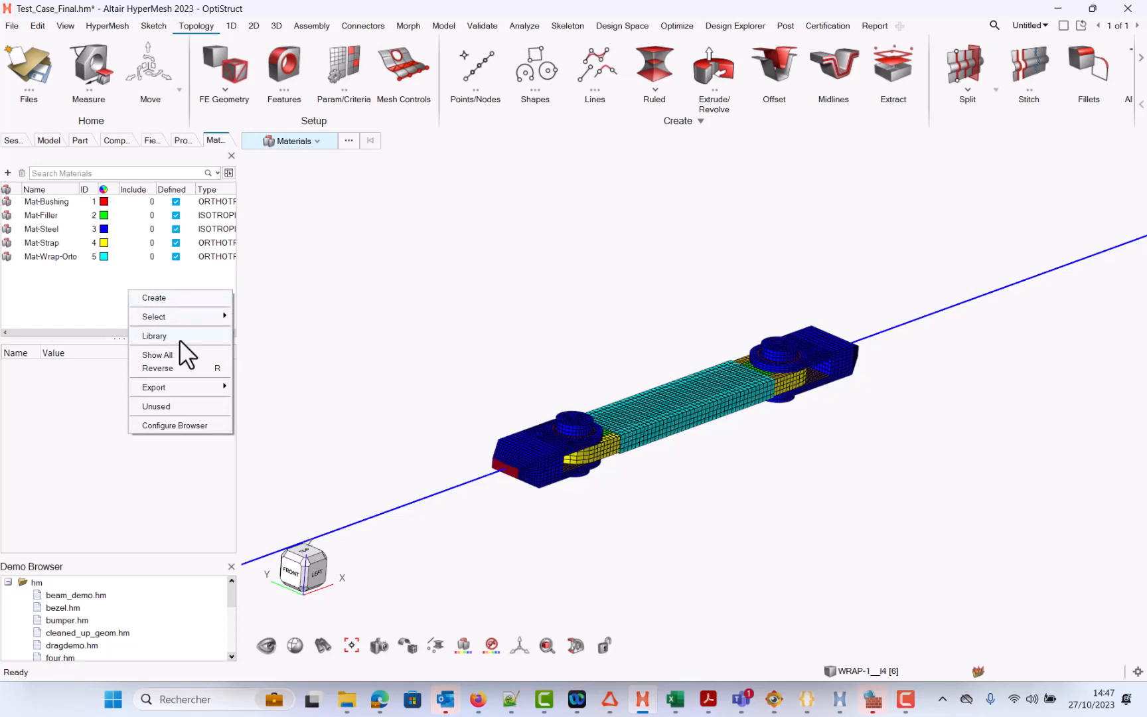
pyautogui.moveTo(179, 340)
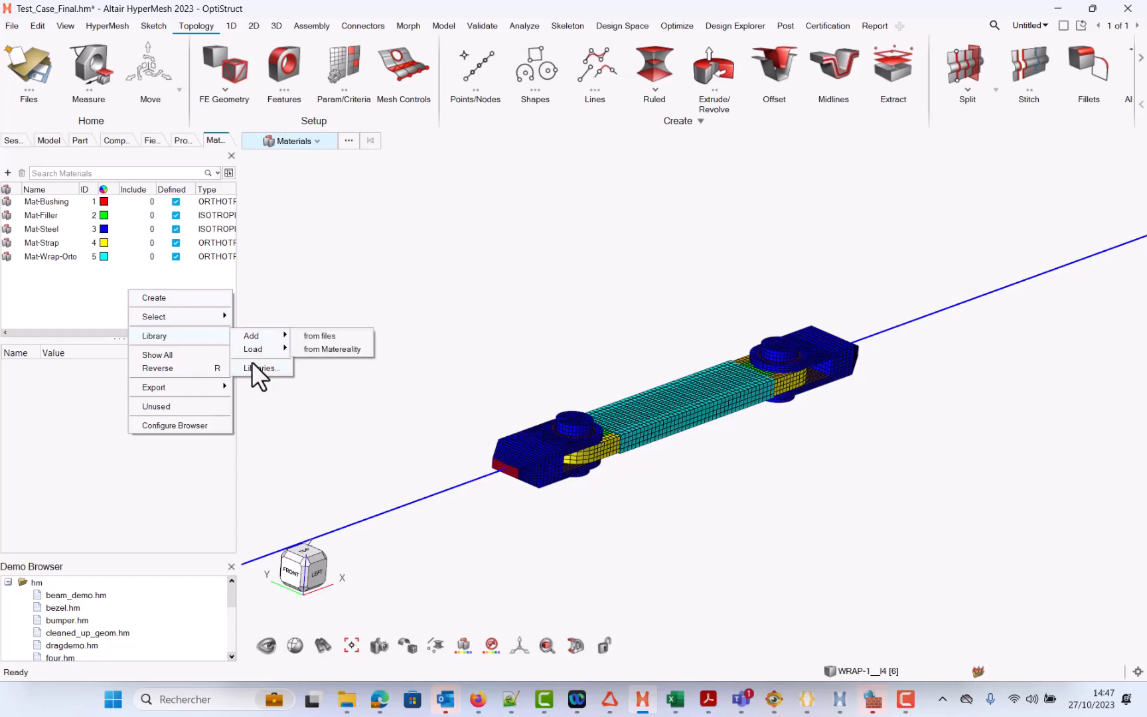
pyautogui.moveTo(247, 351)
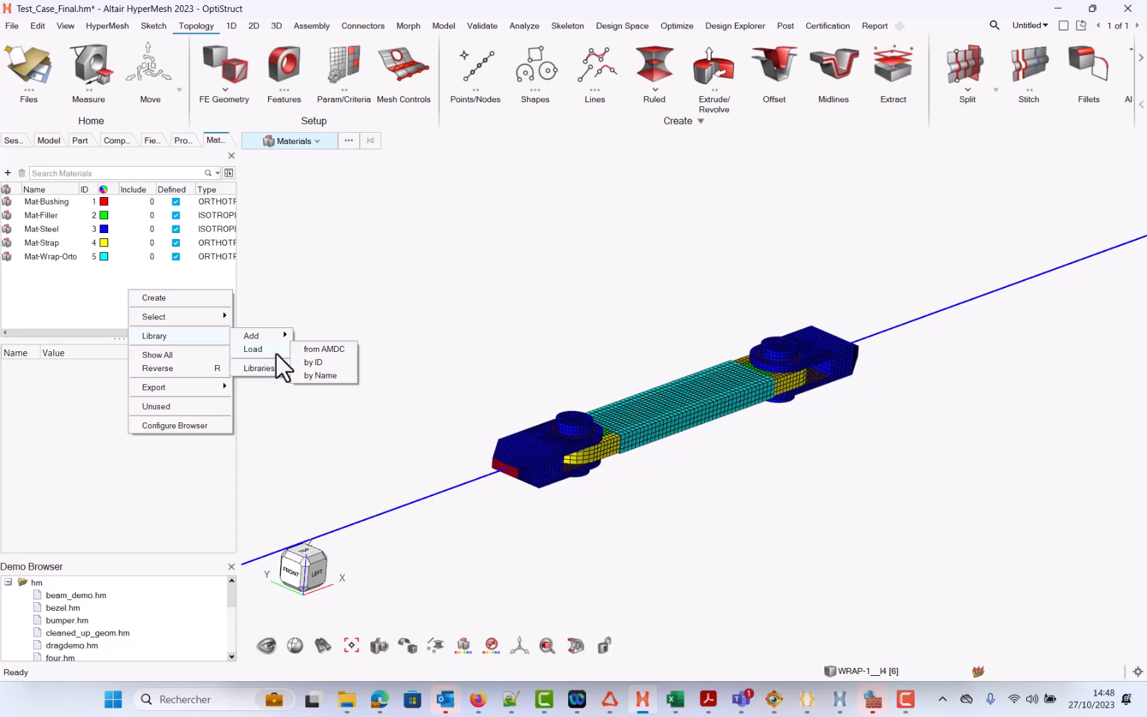
pyautogui.click(314, 349)
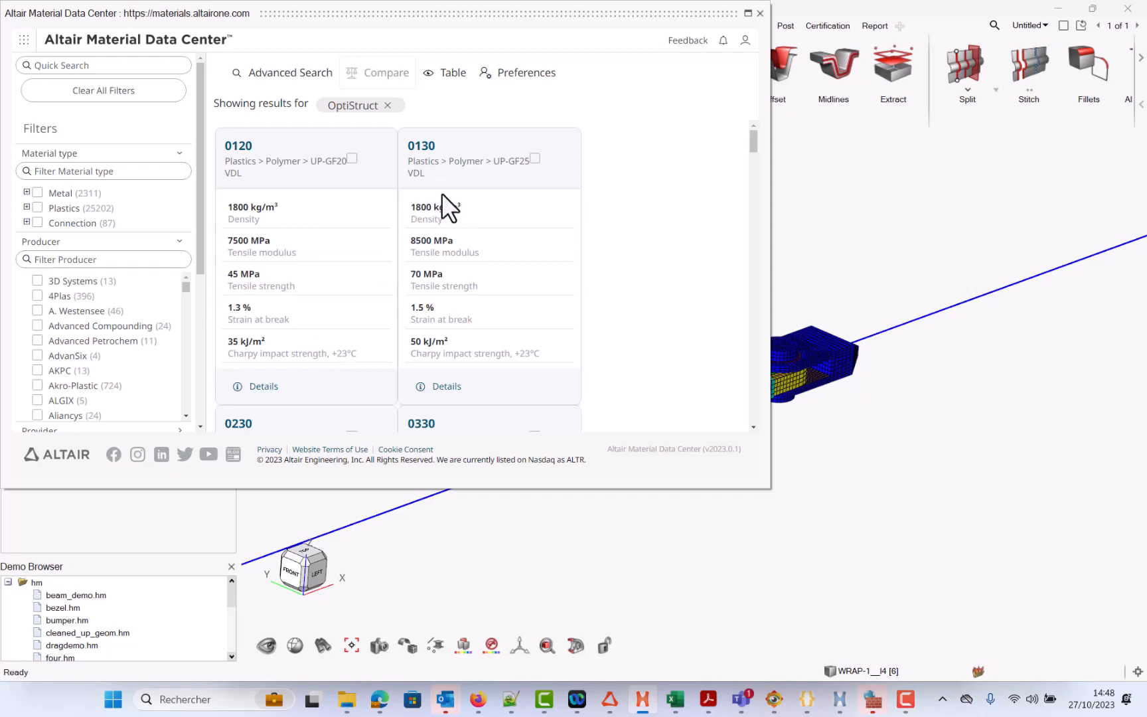
# Step: Reposition the Material Data Center window and filter the results to Metal materials
pyautogui.moveTo(596, 12); pyautogui.dragTo(802, 87)
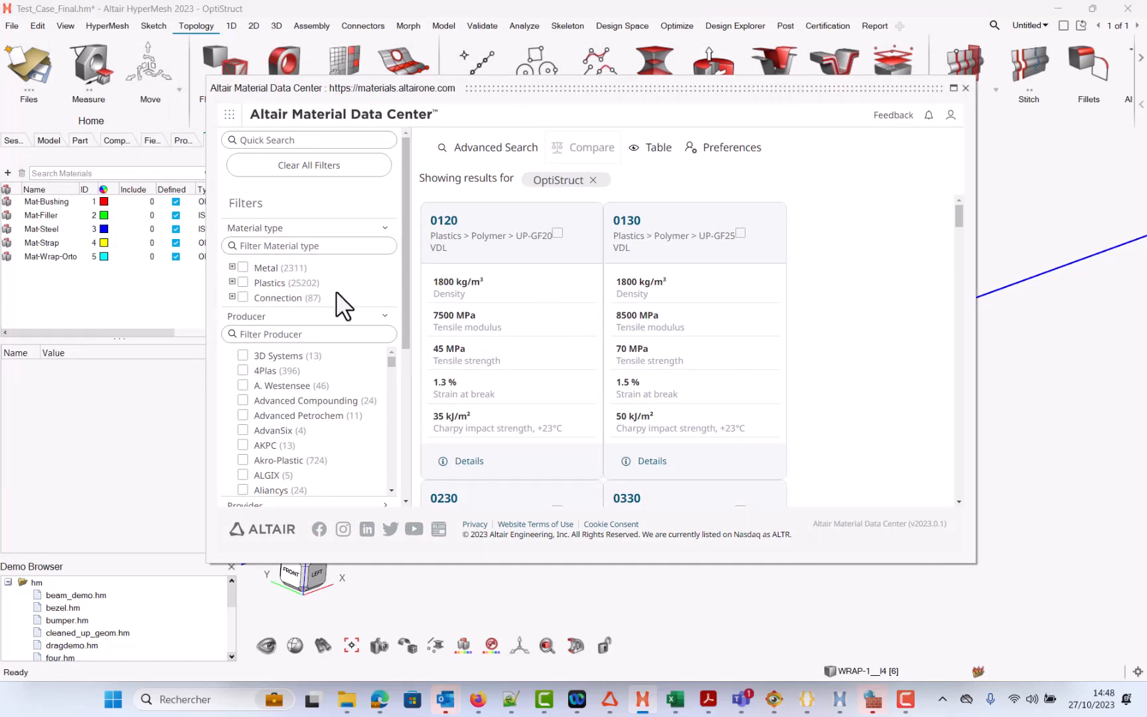
pyautogui.moveTo(404, 263)
pyautogui.mouseDown()
pyautogui.moveTo(415, 362)
pyautogui.moveTo(400, 249)
pyautogui.mouseUp()
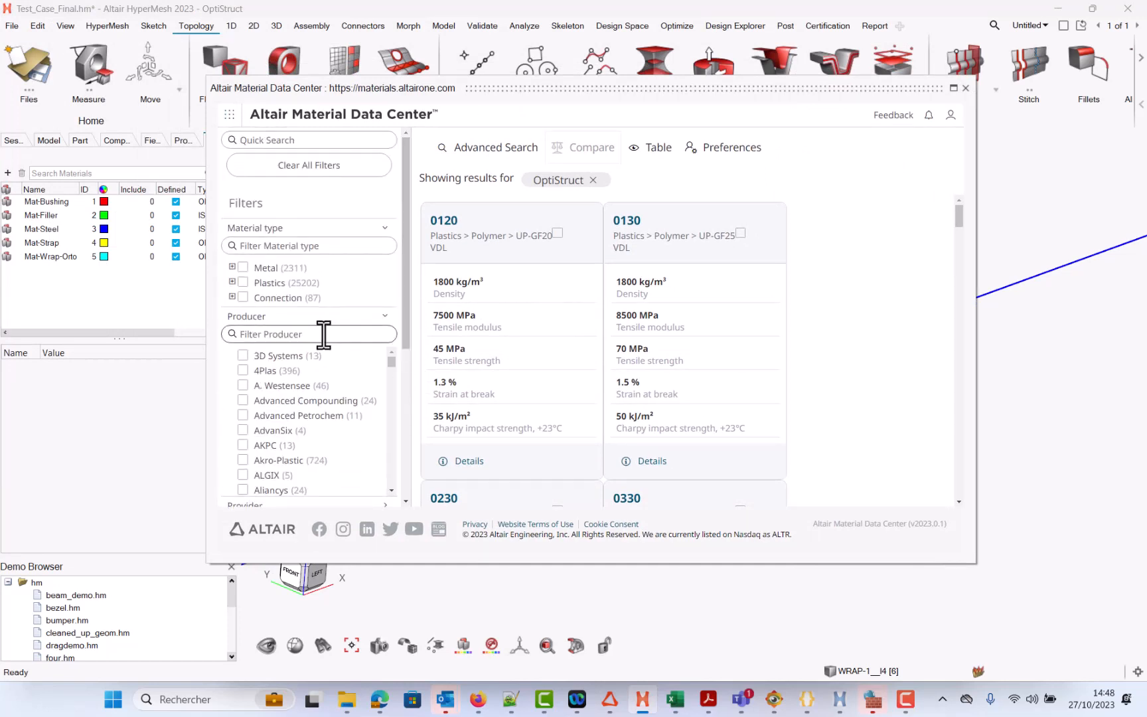
pyautogui.scroll(-4, 305, 369)
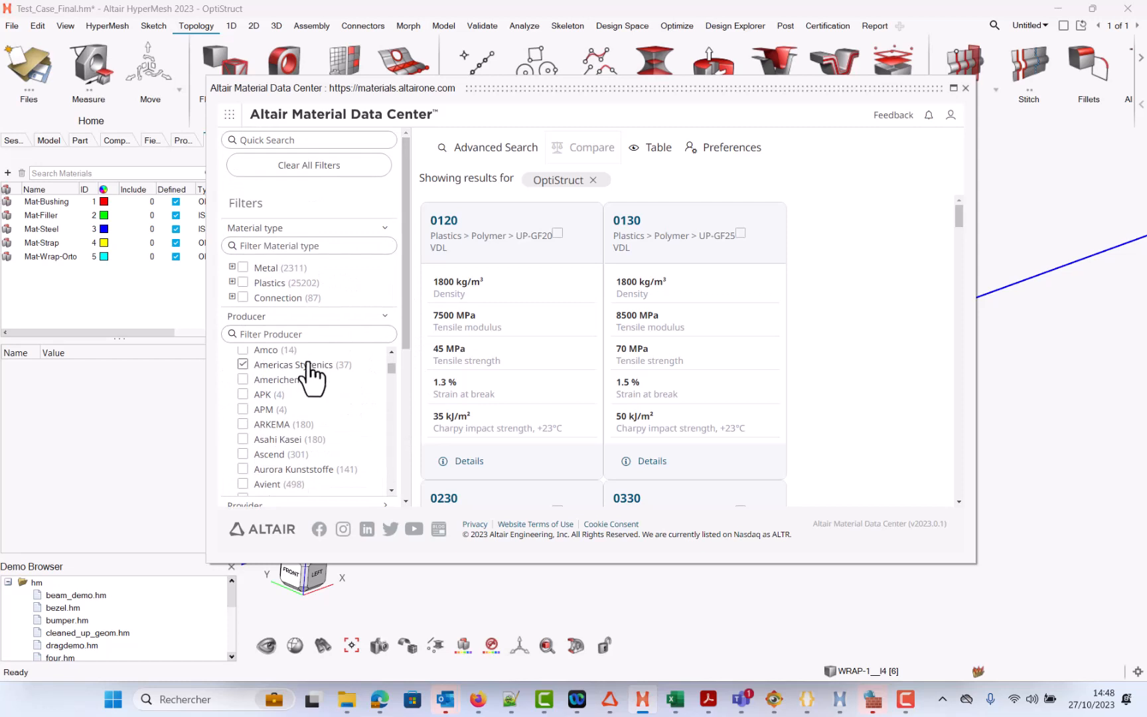
pyautogui.moveTo(405, 345); pyautogui.dragTo(434, 497)
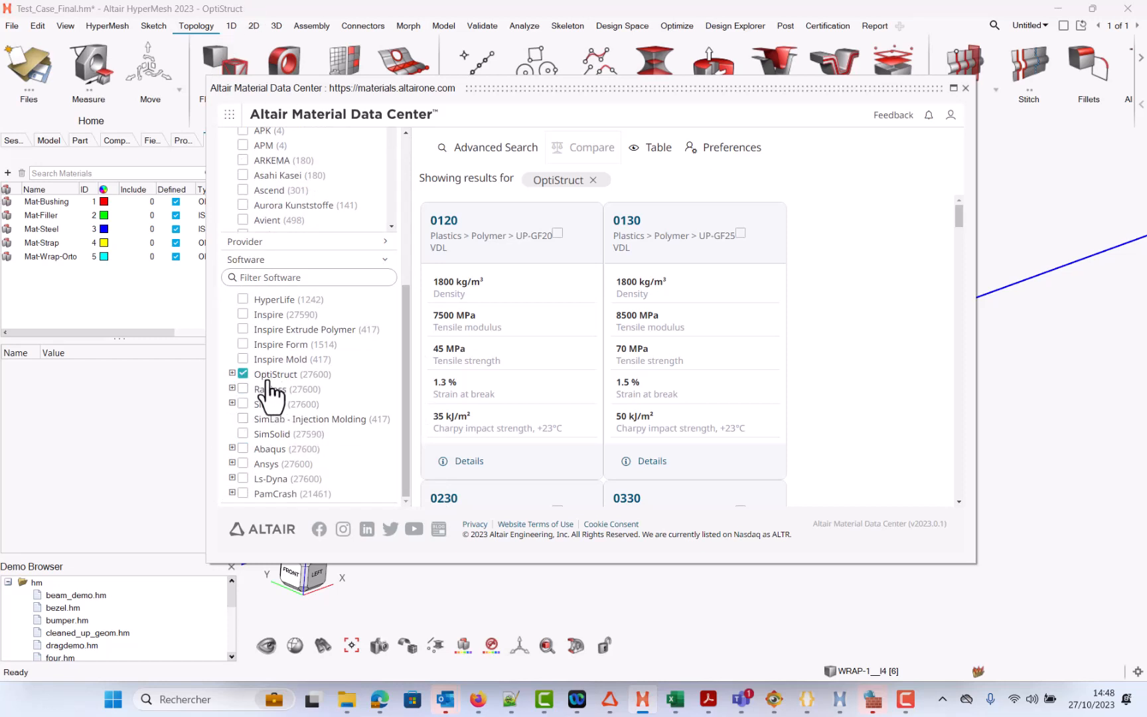
pyautogui.moveTo(408, 305); pyautogui.dragTo(424, 162)
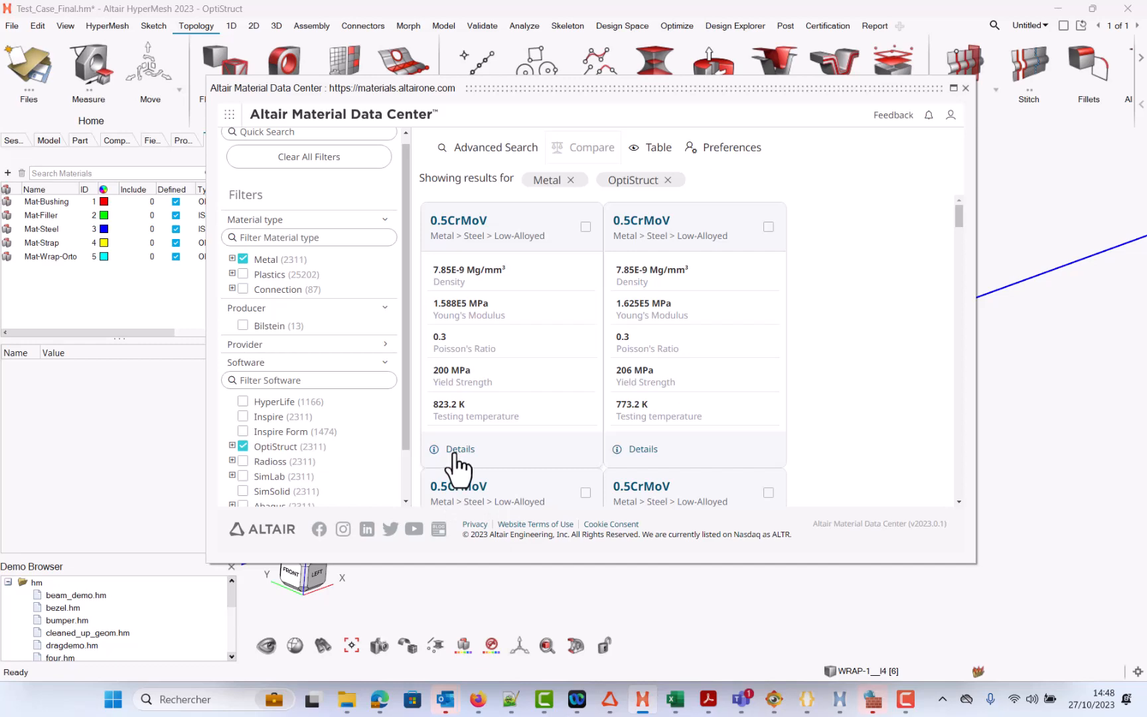
# Step: Open the details of the first 0.5CrMoV steel and review its info and properties
pyautogui.click(457, 451)
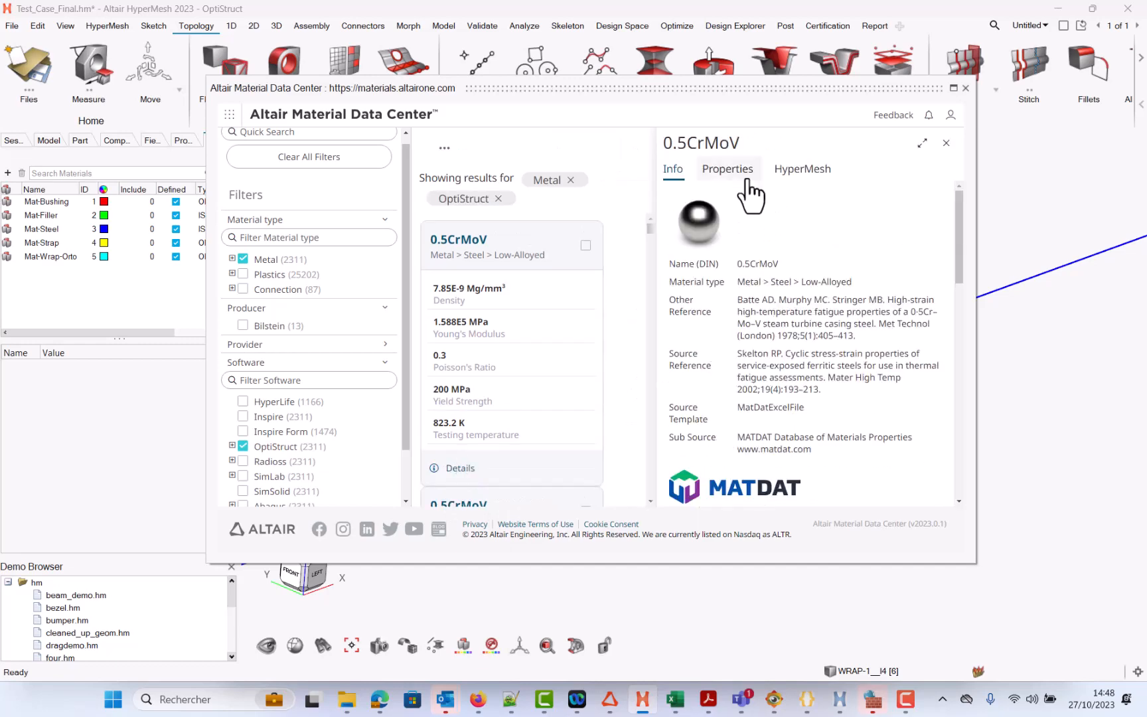
pyautogui.scroll(-5, 749, 328)
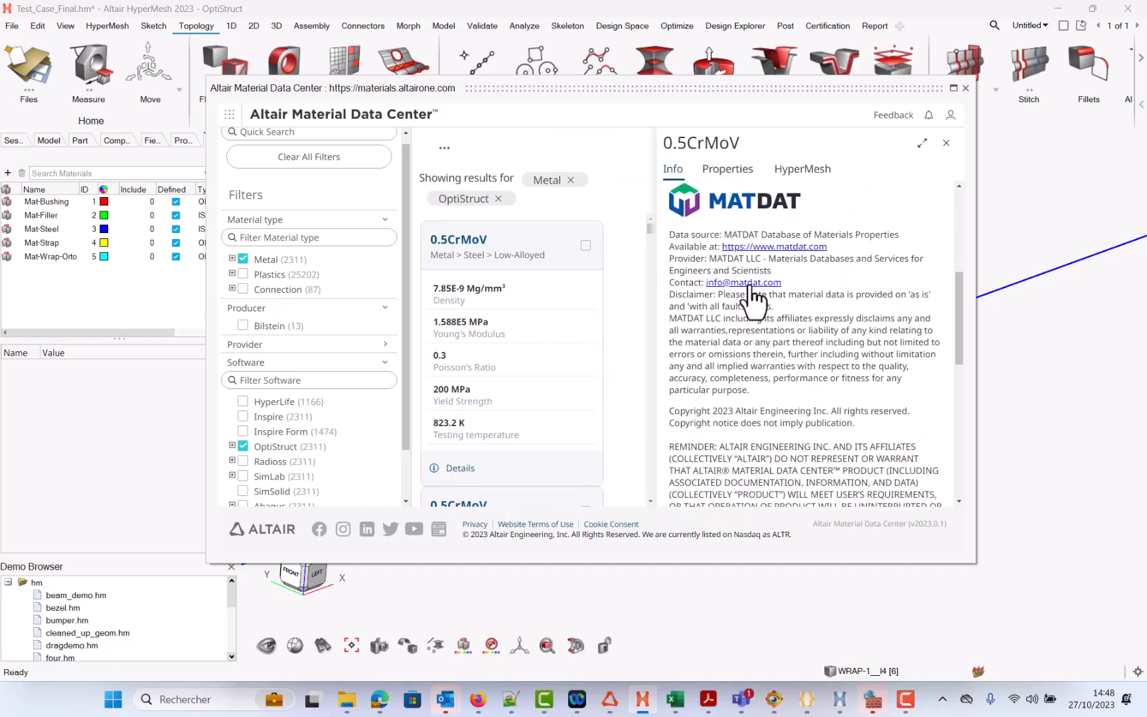
pyautogui.scroll(-8, 778, 266)
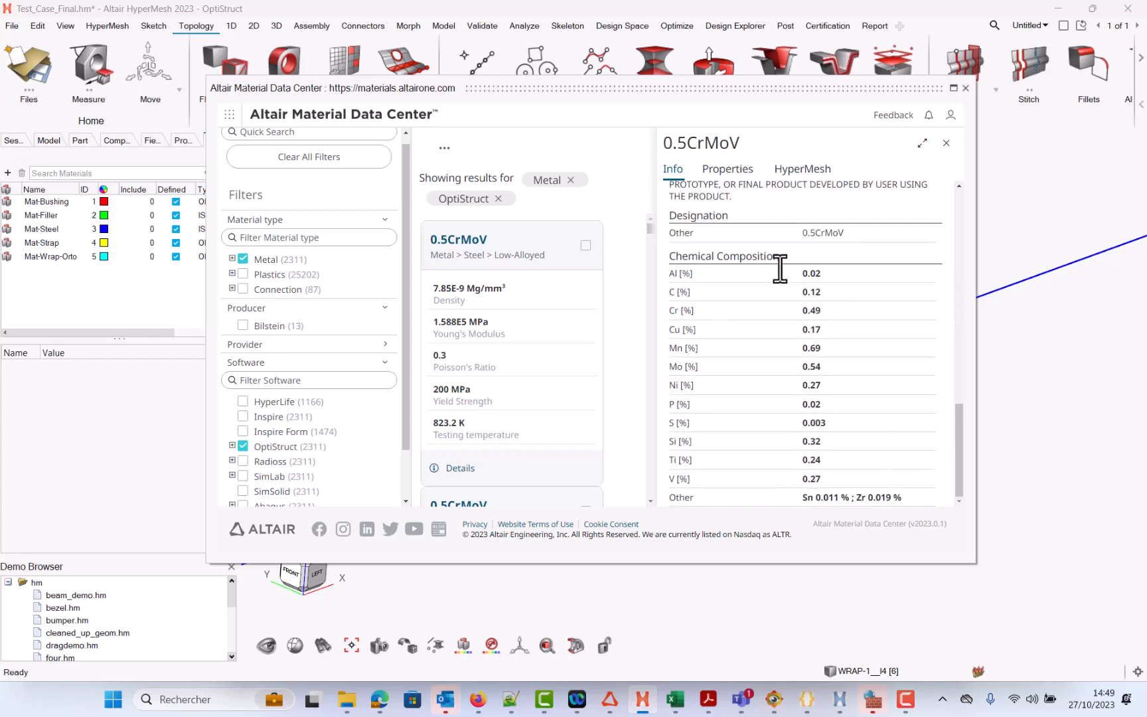
pyautogui.click(728, 170)
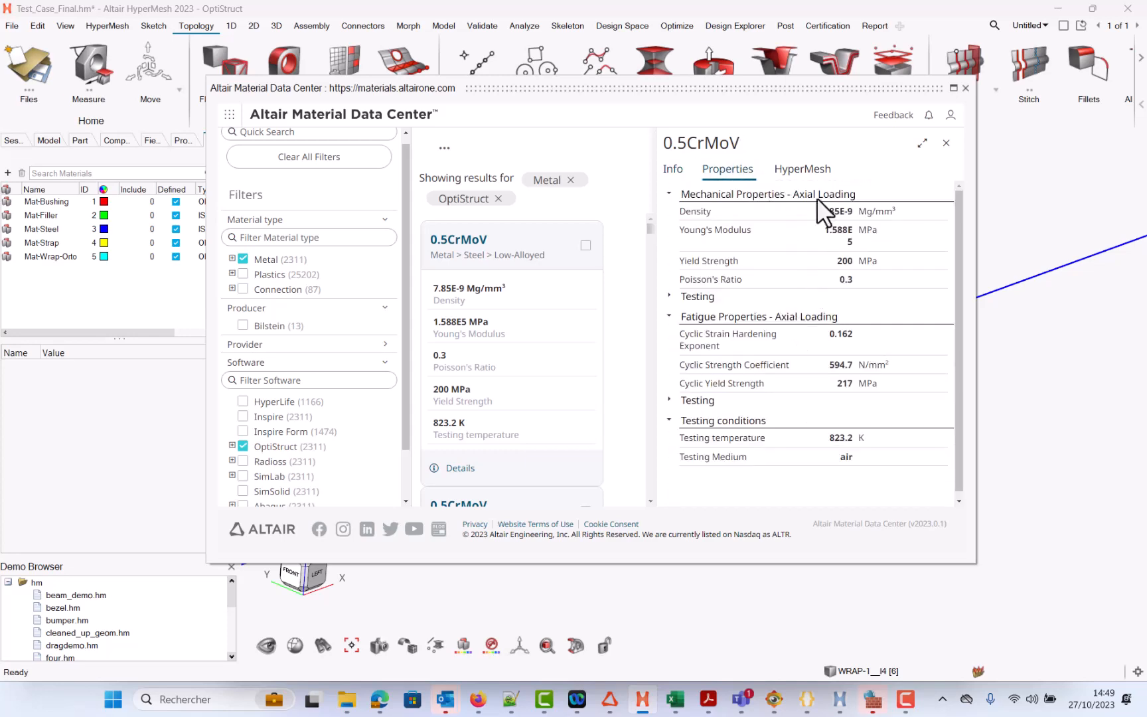
# Step: Download the 0.5CrMoV material with units N mm s Mg and ID 1000, then close the data center
pyautogui.click(807, 171)
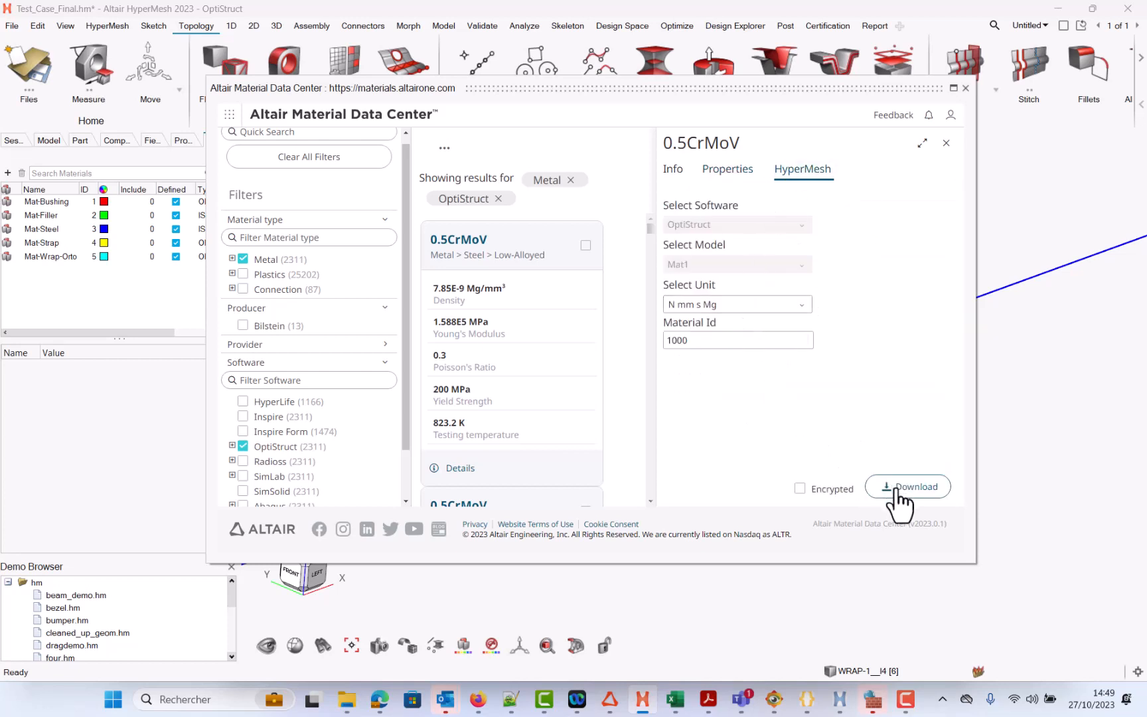
pyautogui.click(740, 304)
pyautogui.click(740, 305)
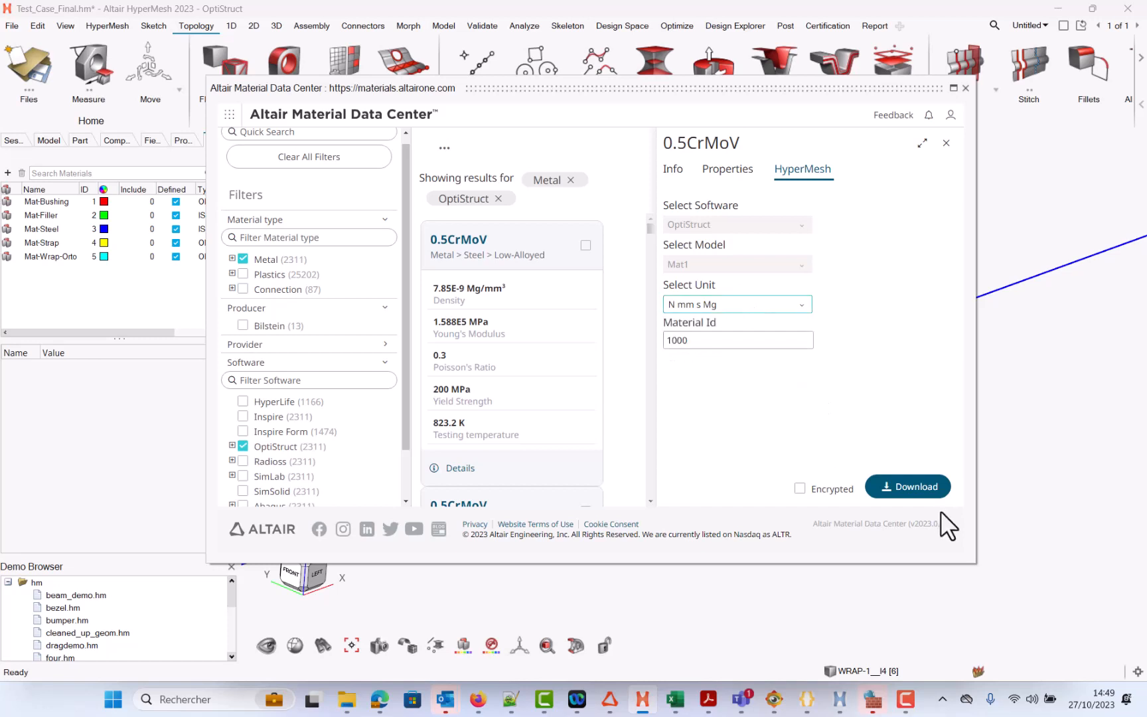
pyautogui.click(935, 494)
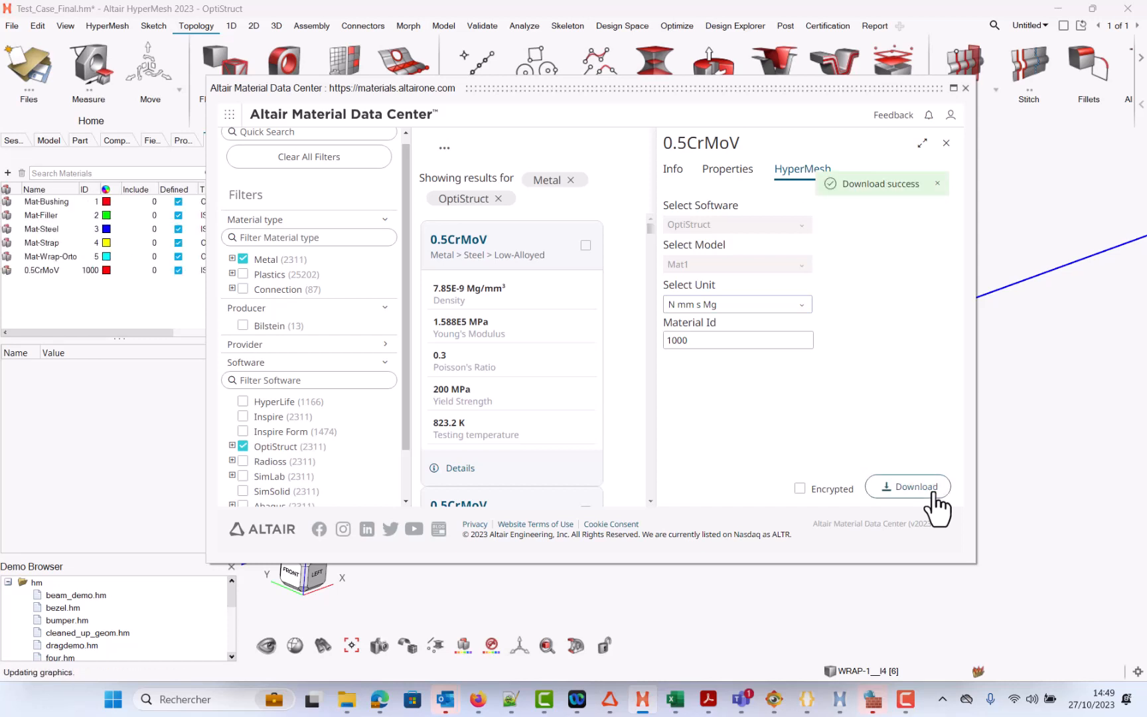
pyautogui.click(967, 88)
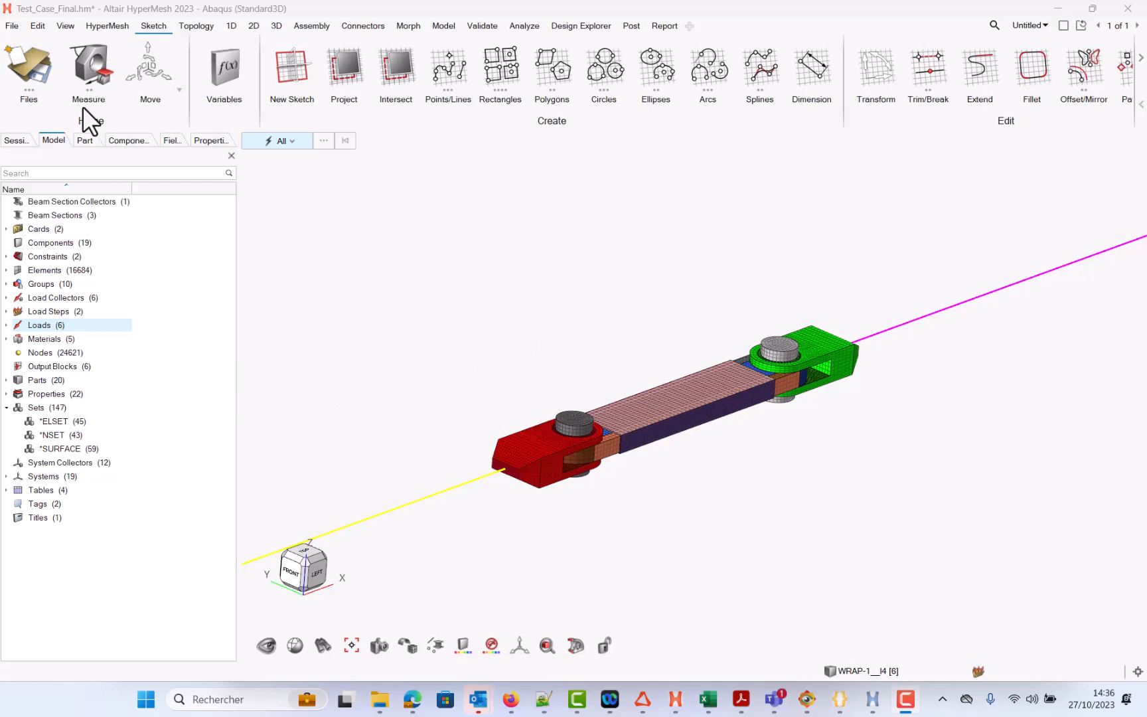
# Step: Open the Keyboard Shortcuts editor and search its functions for rebuil
pyautogui.click(66, 25)
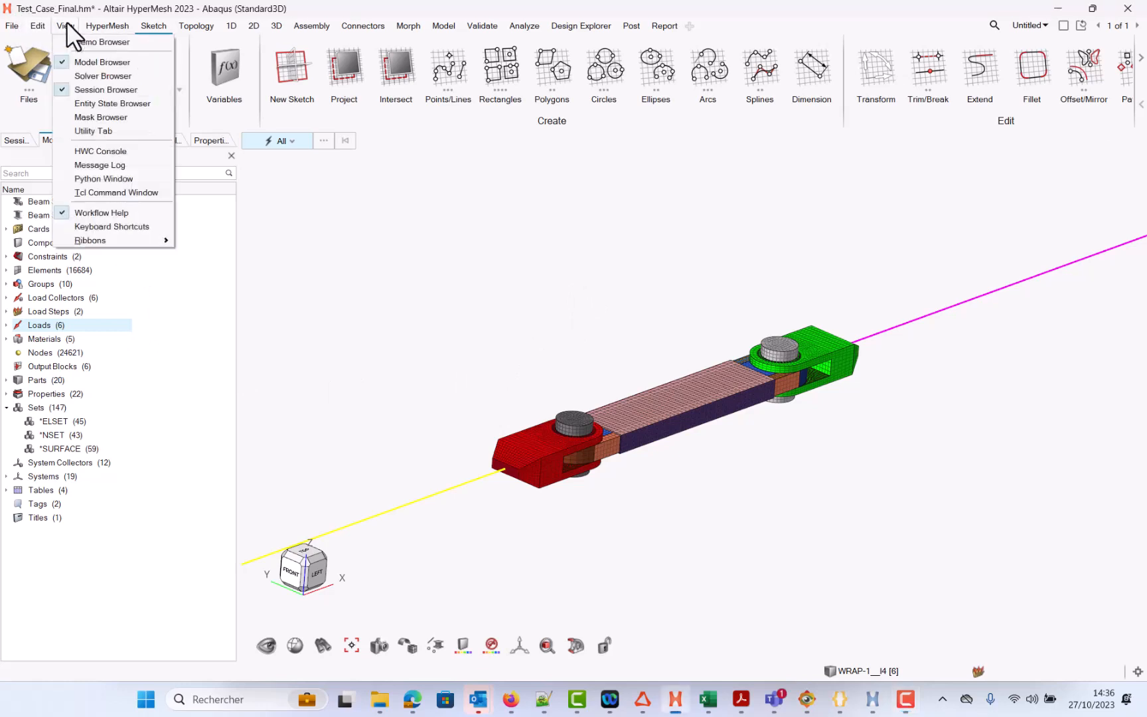
pyautogui.click(117, 228)
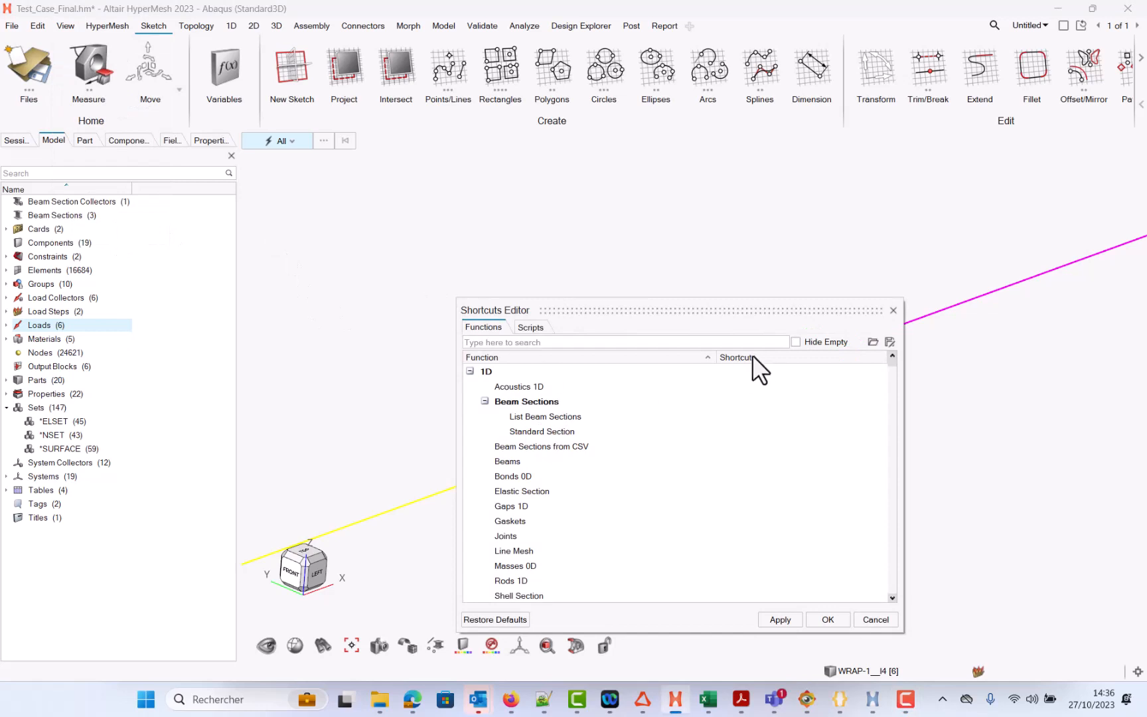
pyautogui.moveTo(730, 310); pyautogui.dragTo(790, 232)
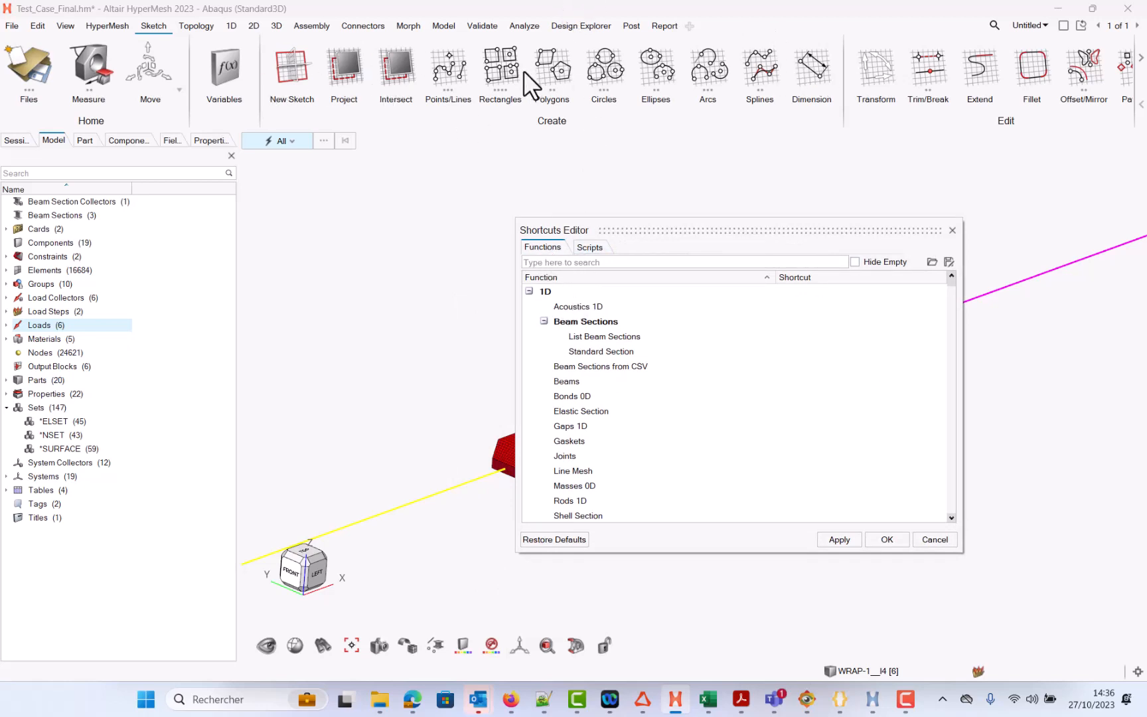
pyautogui.click(647, 263)
pyautogui.write('rebuil')
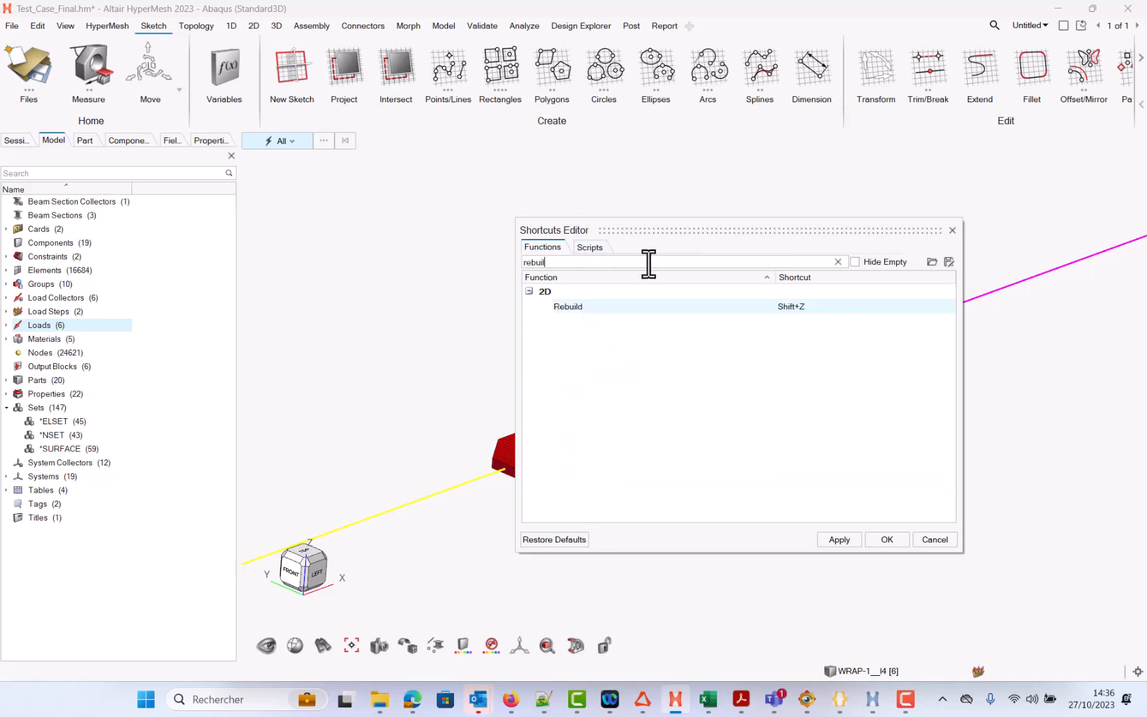
# Step: Clear the Rebuild function's shortcut and assign Shift+Z to it again
pyautogui.doubleClick(800, 305)
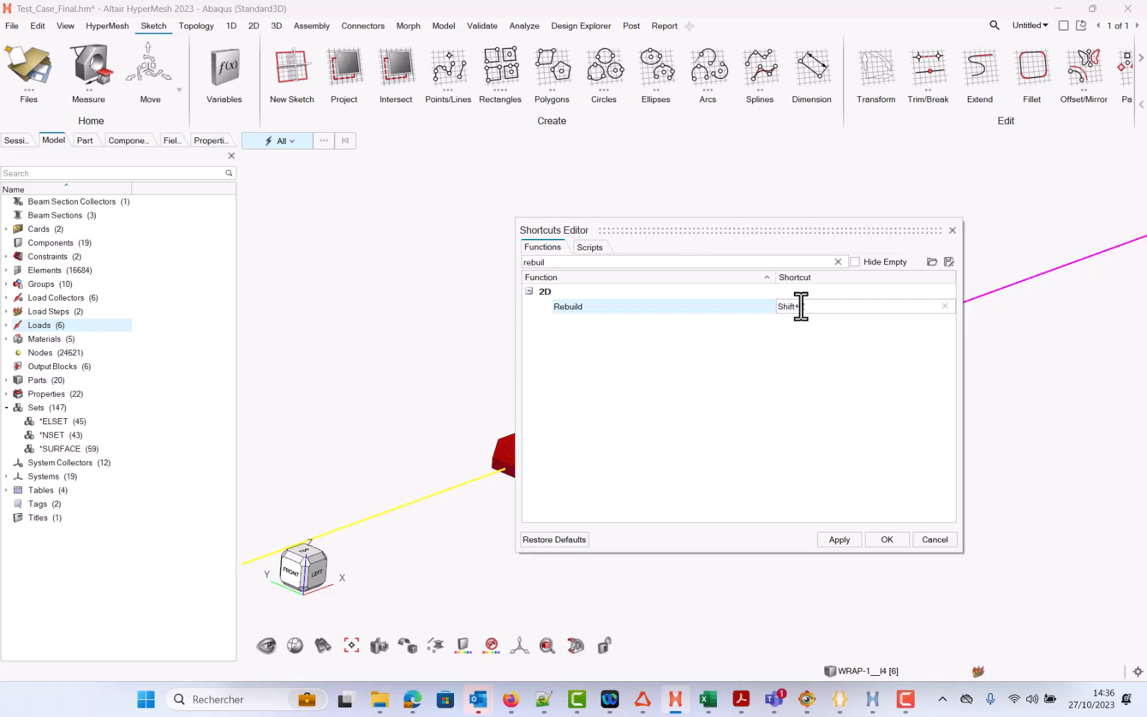
pyautogui.click(945, 307)
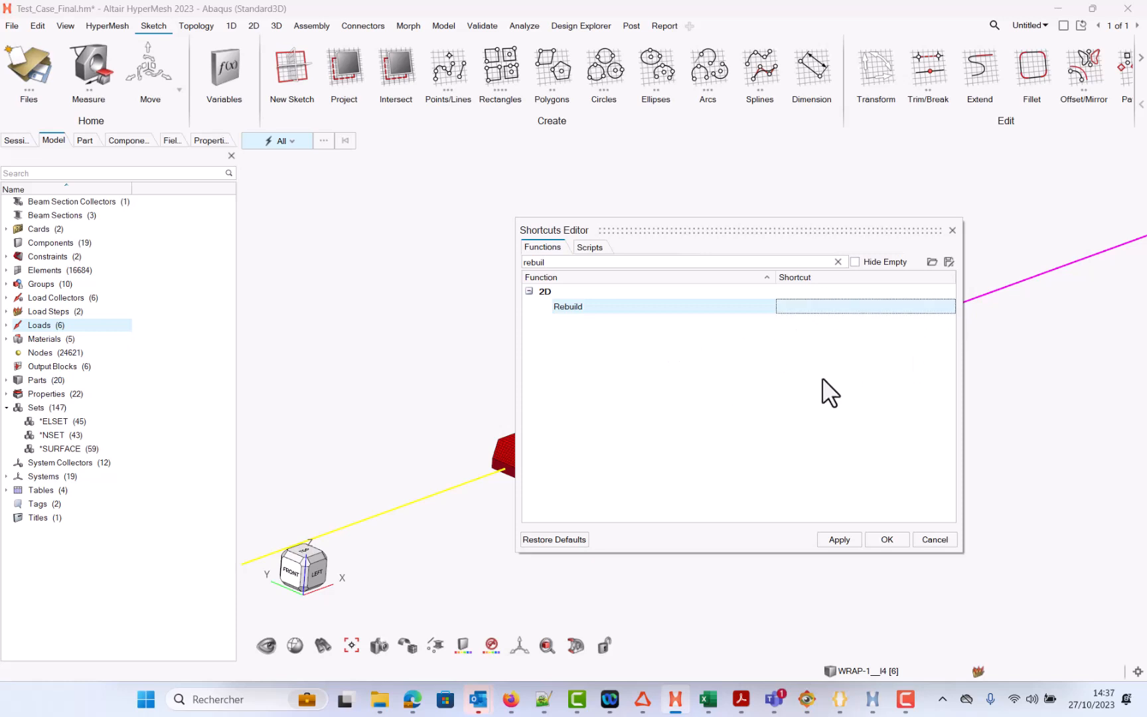
pyautogui.click(830, 306)
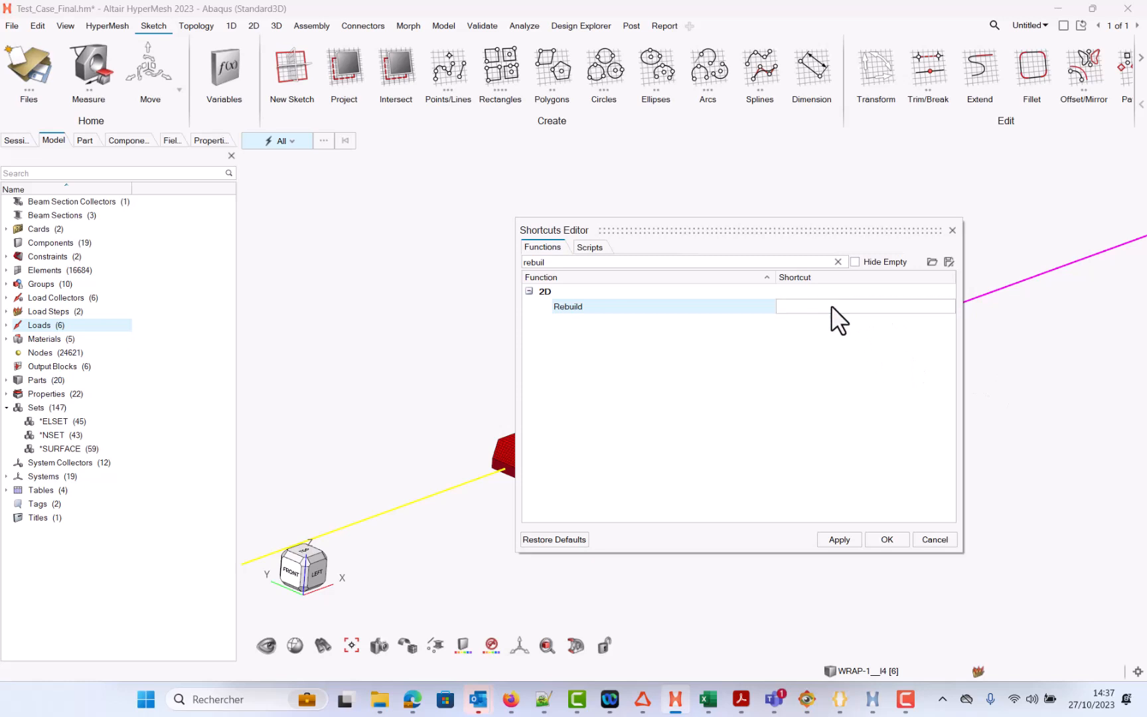
pyautogui.hotkey('shift', 'z')
pyautogui.click(907, 382)
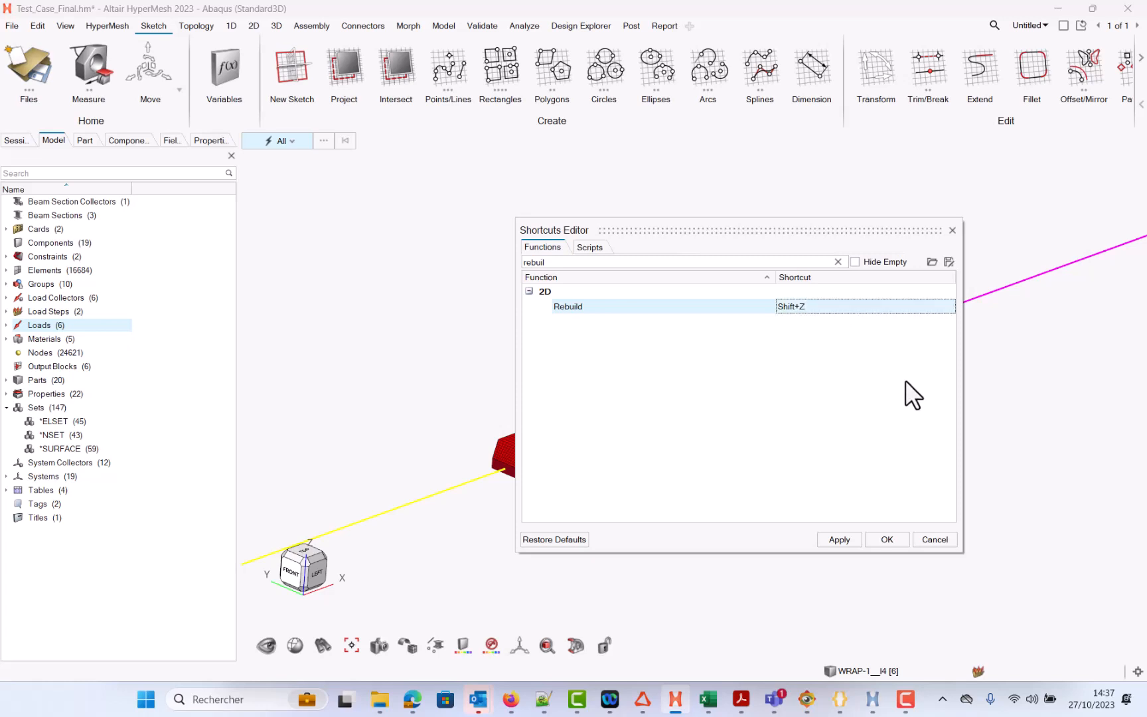
# Step: Clear the search, browse only functions with shortcuts via Hide Empty, then search for rebuild
pyautogui.click(855, 261)
pyautogui.click(838, 262)
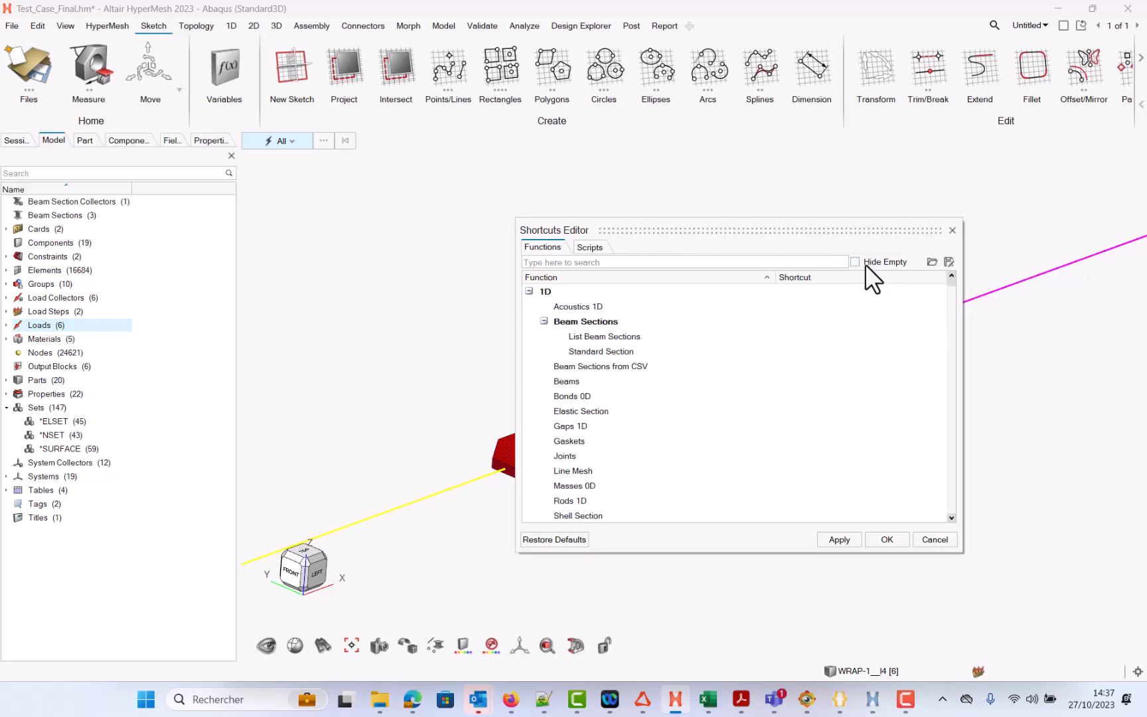
pyautogui.click(856, 262)
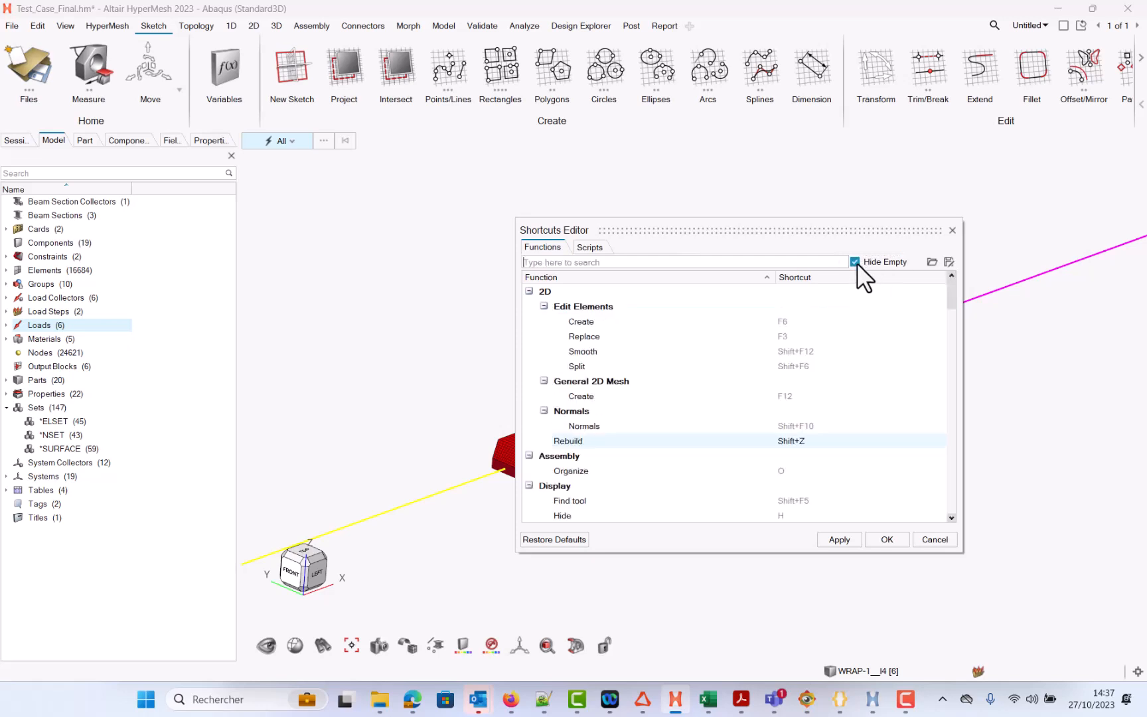
pyautogui.scroll(-10, 830, 356)
pyautogui.scroll(5, 827, 361)
pyautogui.scroll(5, 828, 359)
pyautogui.click(855, 261)
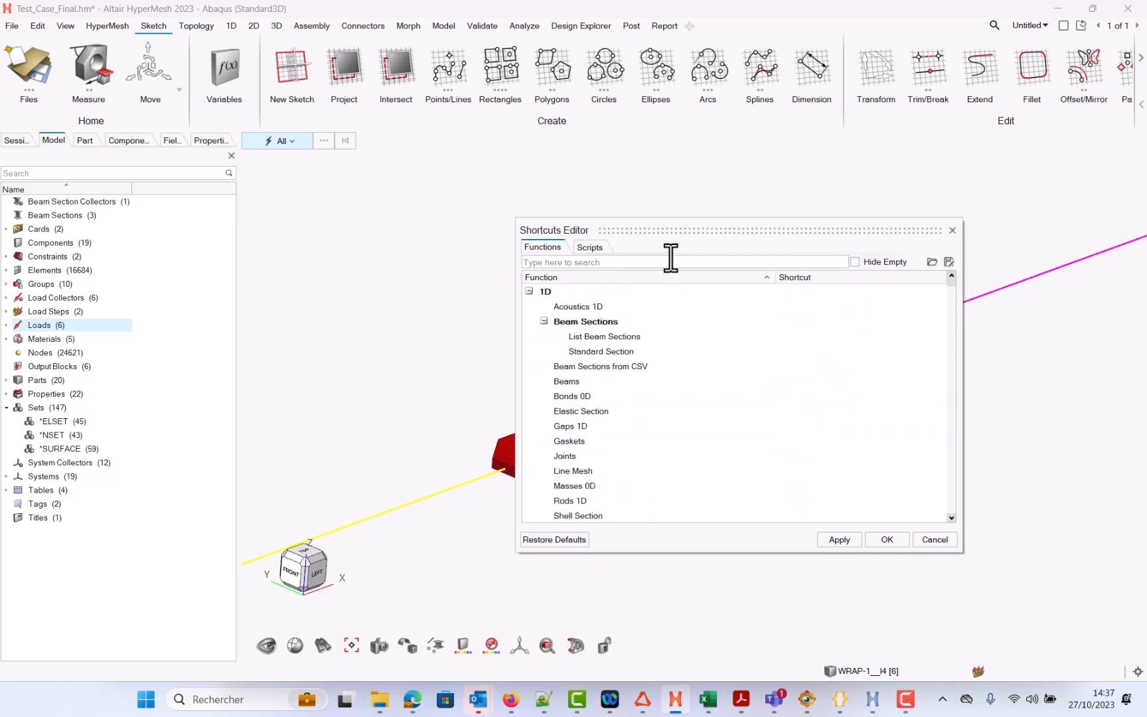
pyautogui.write('re')
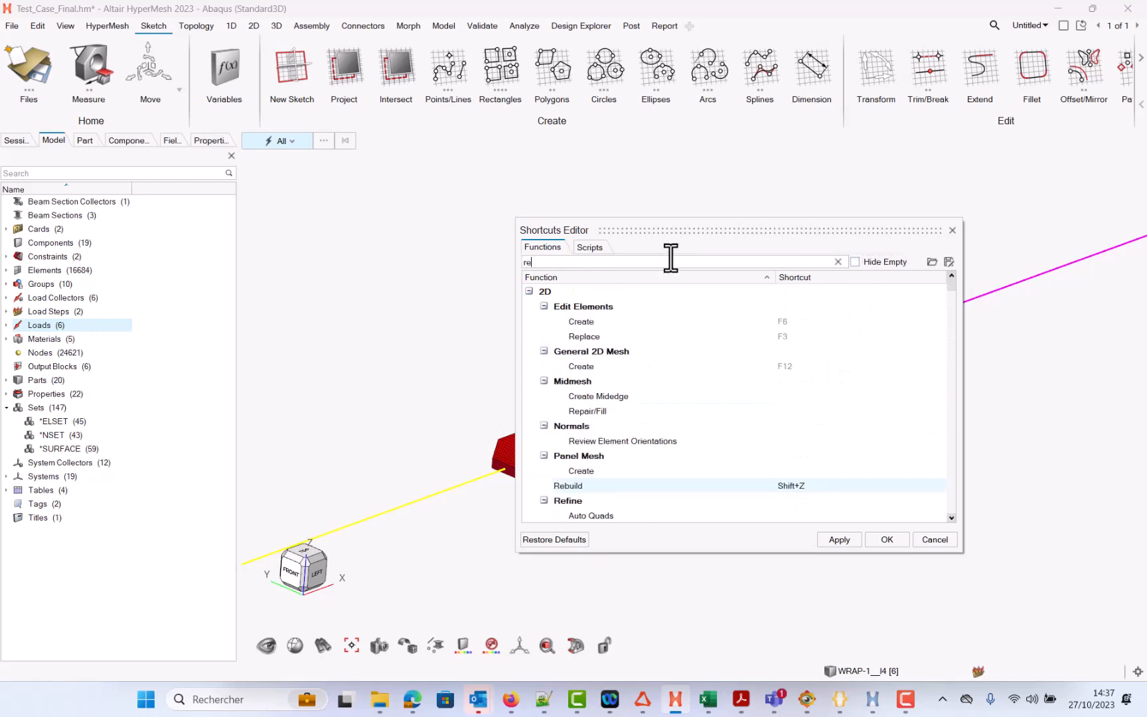
pyautogui.write('build')
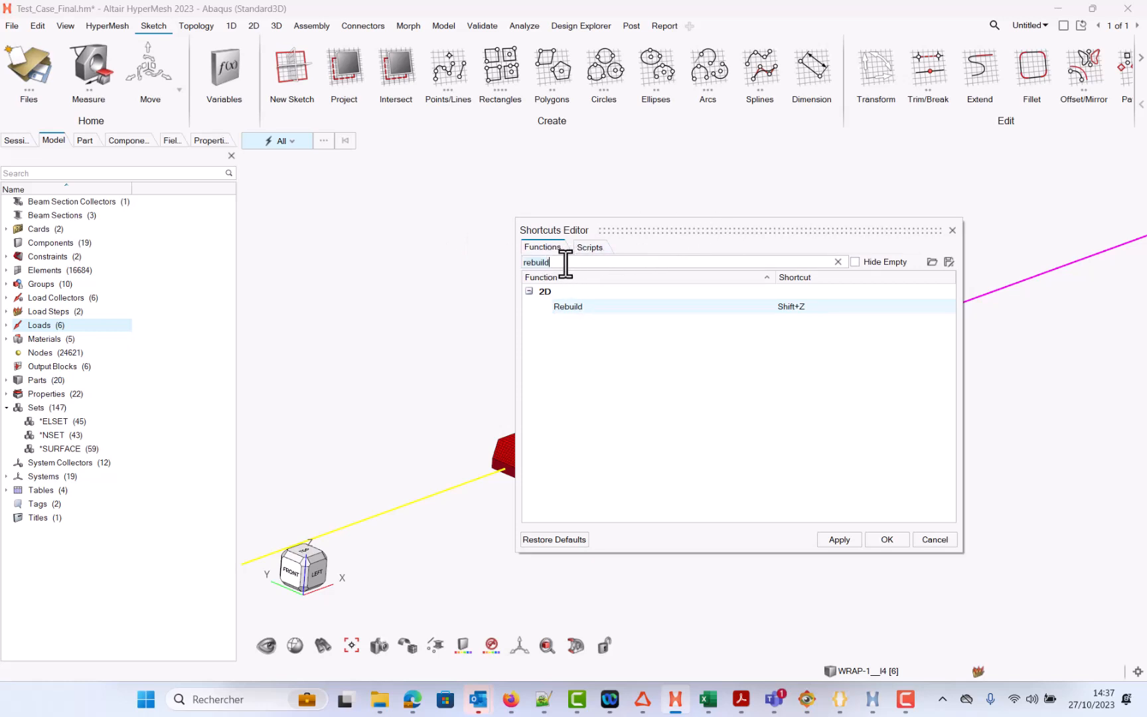
# Step: Clear the function search, switch to scripts, and assign Shift+1 to Script 1, Direct_to_indirect_assignment.tcl
pyautogui.press('BackSpace')
pyautogui.press('BackSpace')
pyautogui.press('BackSpace')
pyautogui.press('BackSpace')
pyautogui.press('BackSpace')
pyautogui.press('BackSpace')
pyautogui.press('BackSpace')
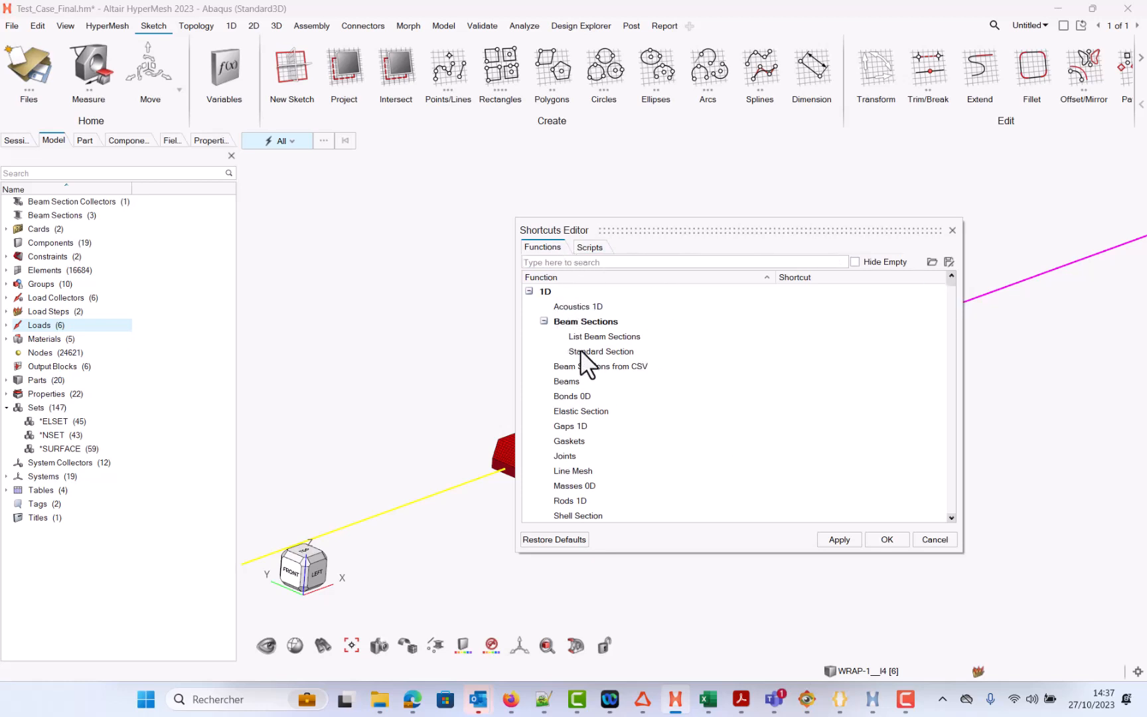
pyautogui.click(590, 247)
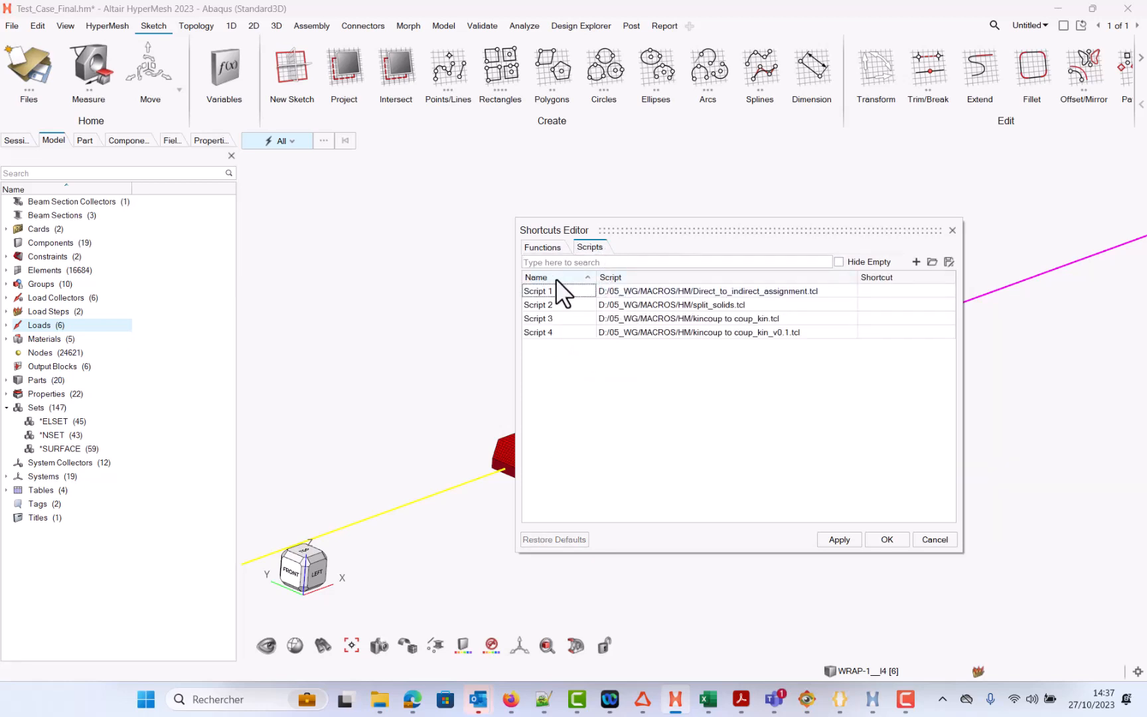
pyautogui.click(928, 290)
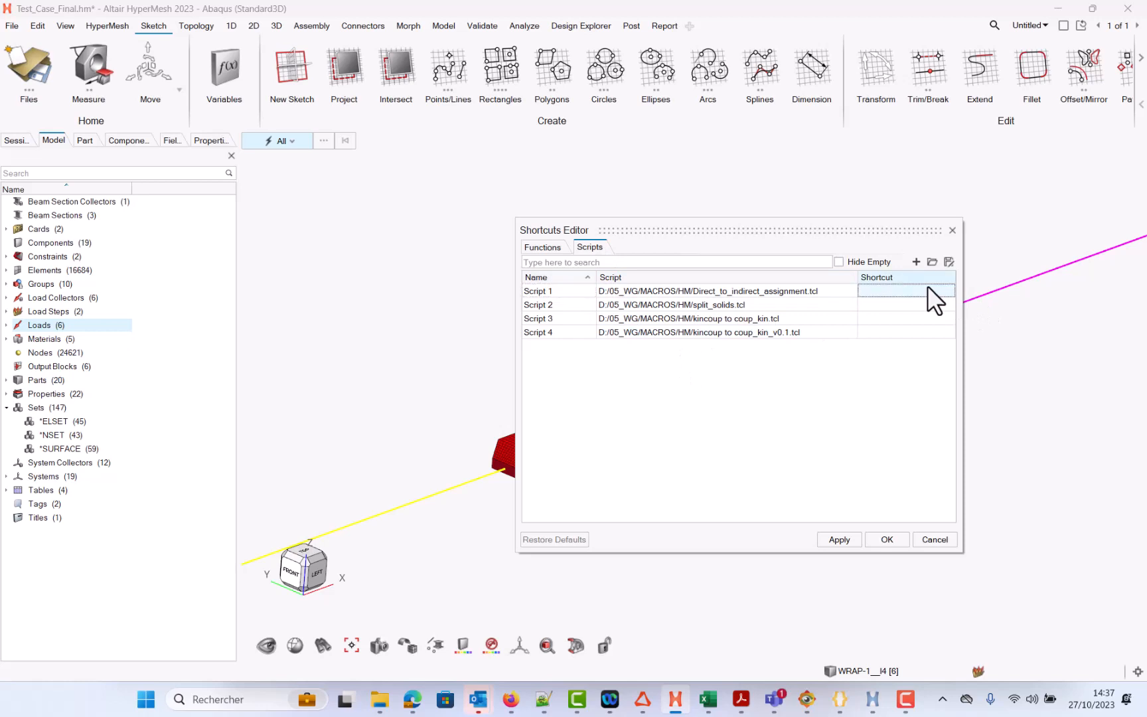
pyautogui.doubleClick(917, 292)
pyautogui.hotkey('shift', '1')
# Step: Assign Shift+2 to Script 2, split_solids.tcl, and apply the shortcut changes
pyautogui.click(900, 306)
pyautogui.doubleClick(899, 307)
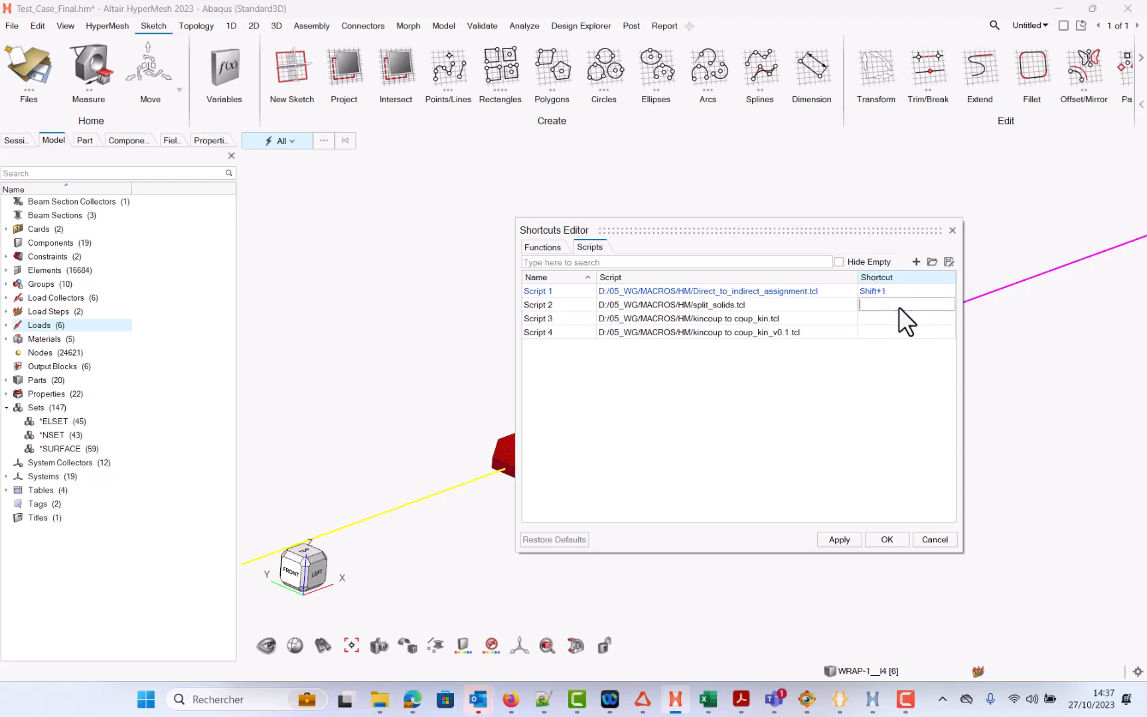
pyautogui.hotkey('shift', '2')
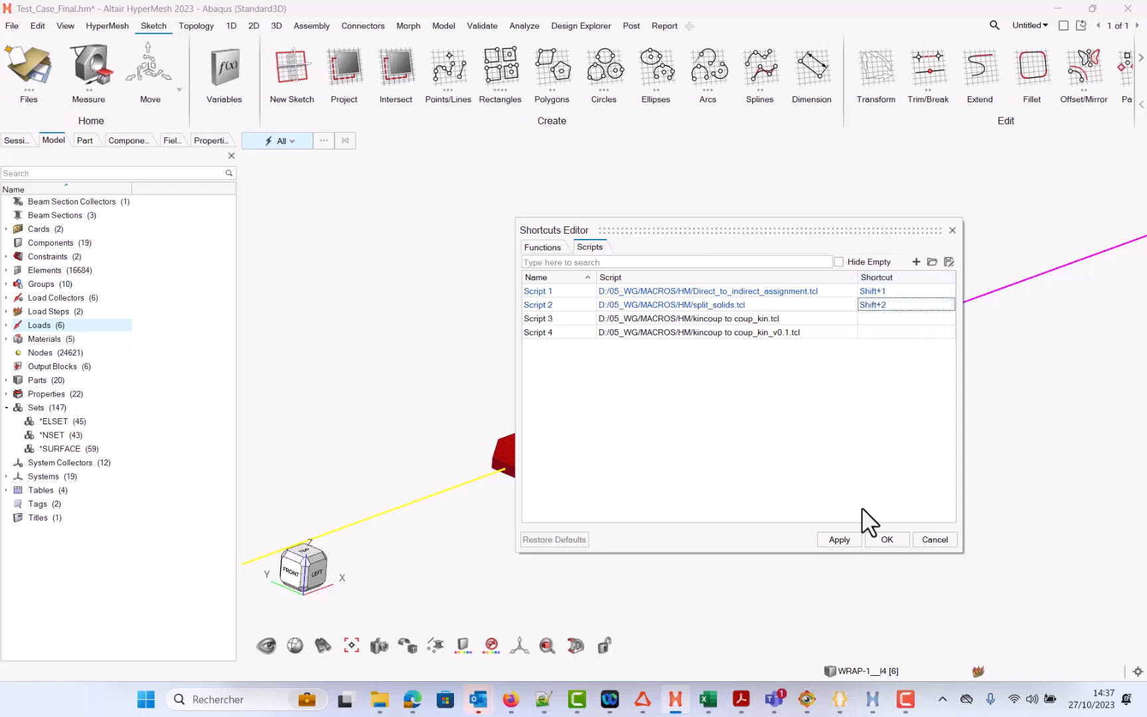
pyautogui.click(840, 538)
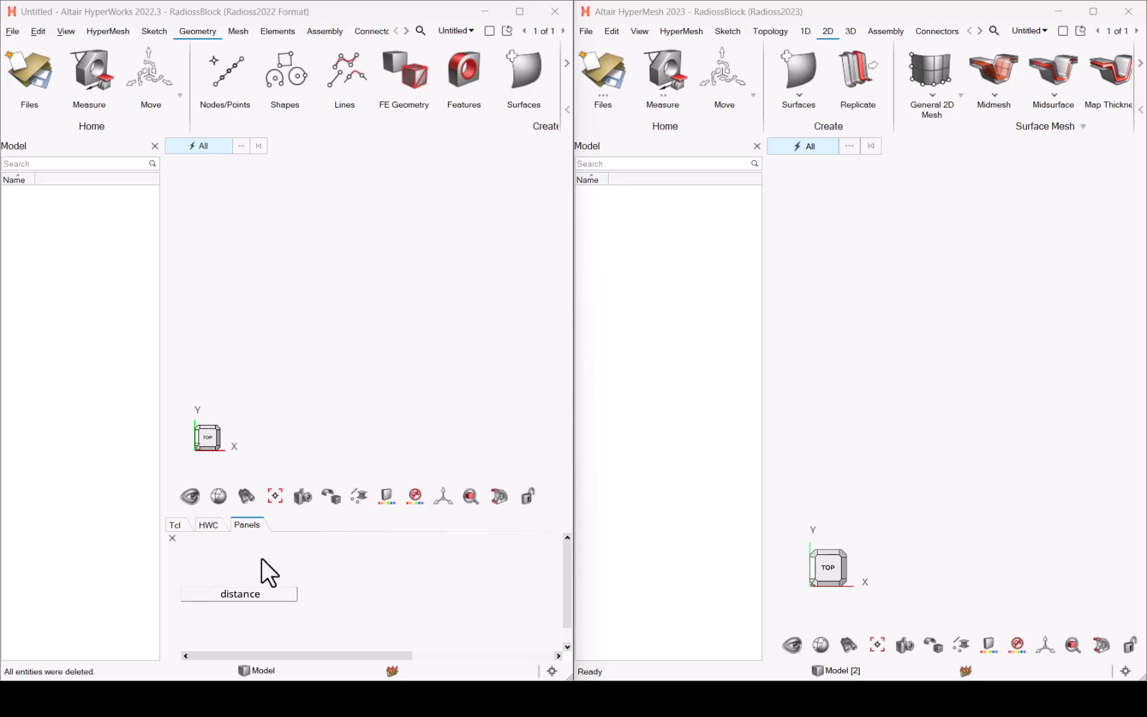
# Step: Switch to the PowerPoint slideshow presentation
pyautogui.hotkey('alt', 'Tab')
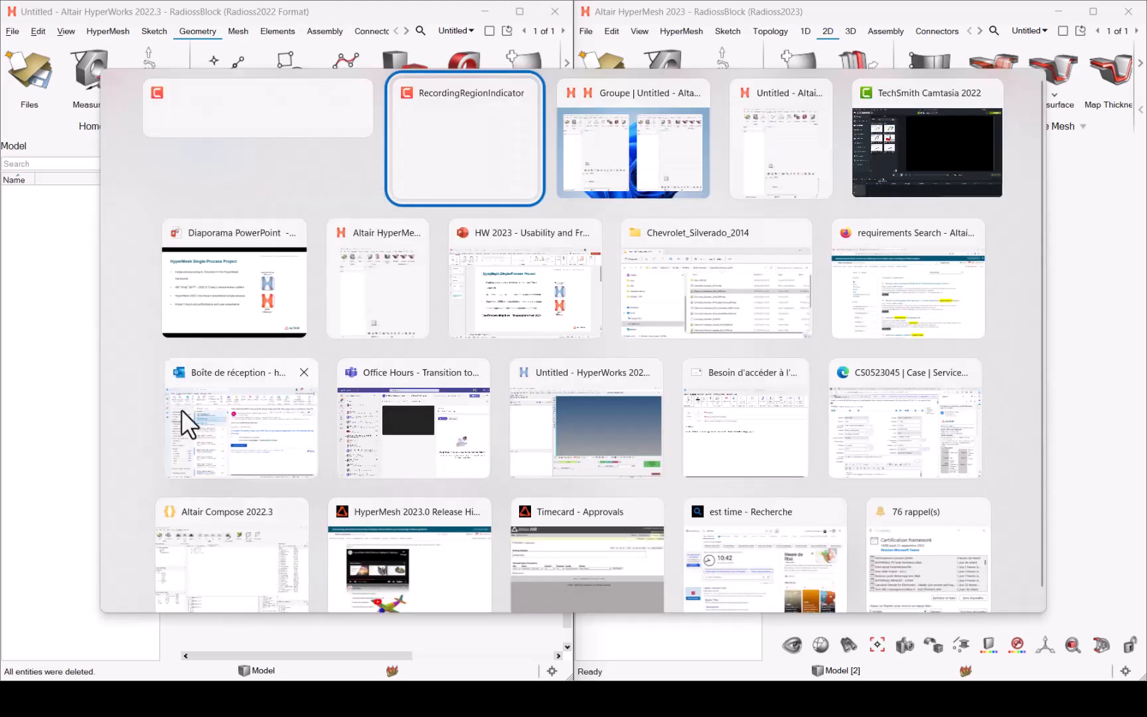
pyautogui.click(251, 285)
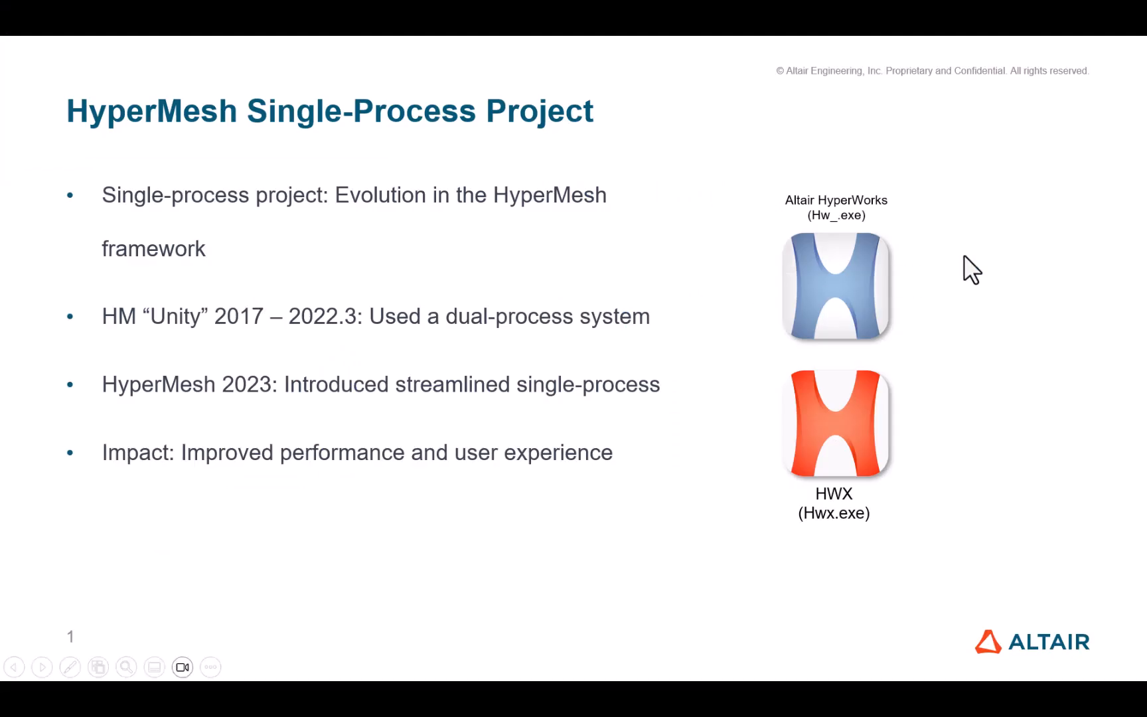